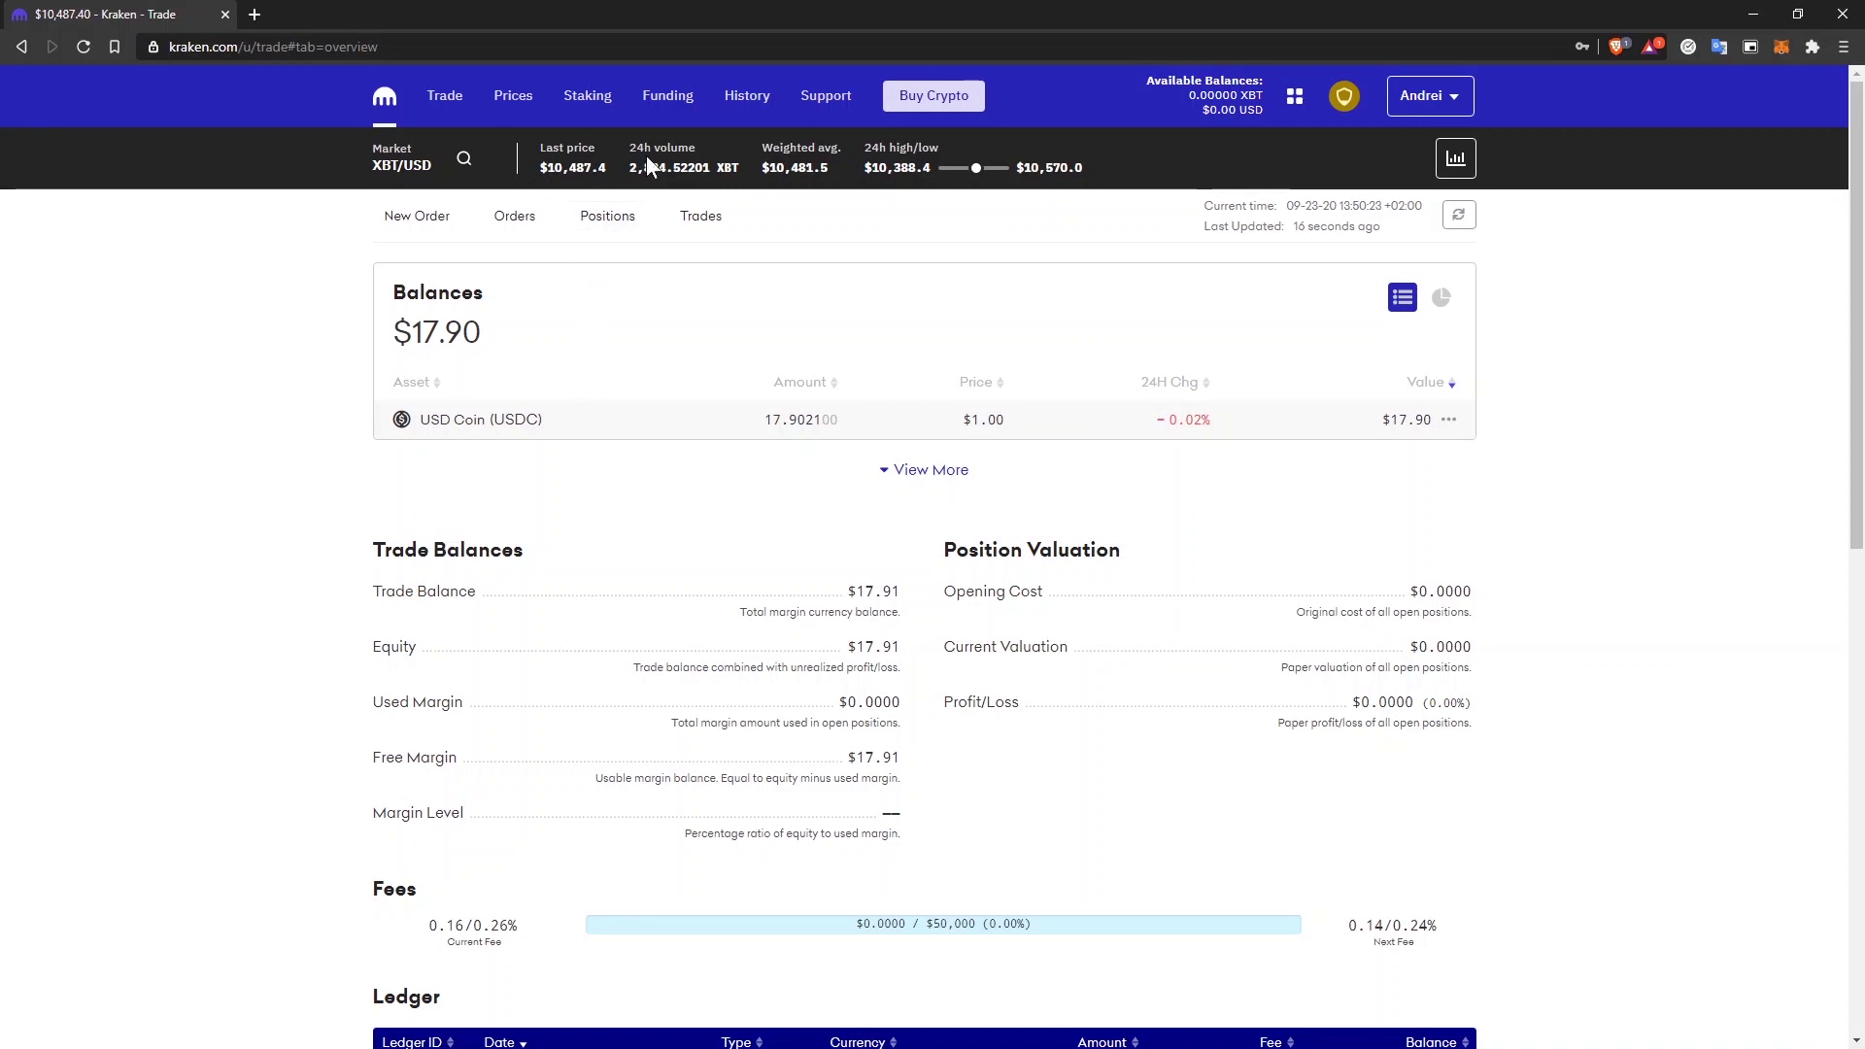
Review the Funding page limits and balances, including $17.90 USD Coin, then open the account menu.
left_click(675, 105)
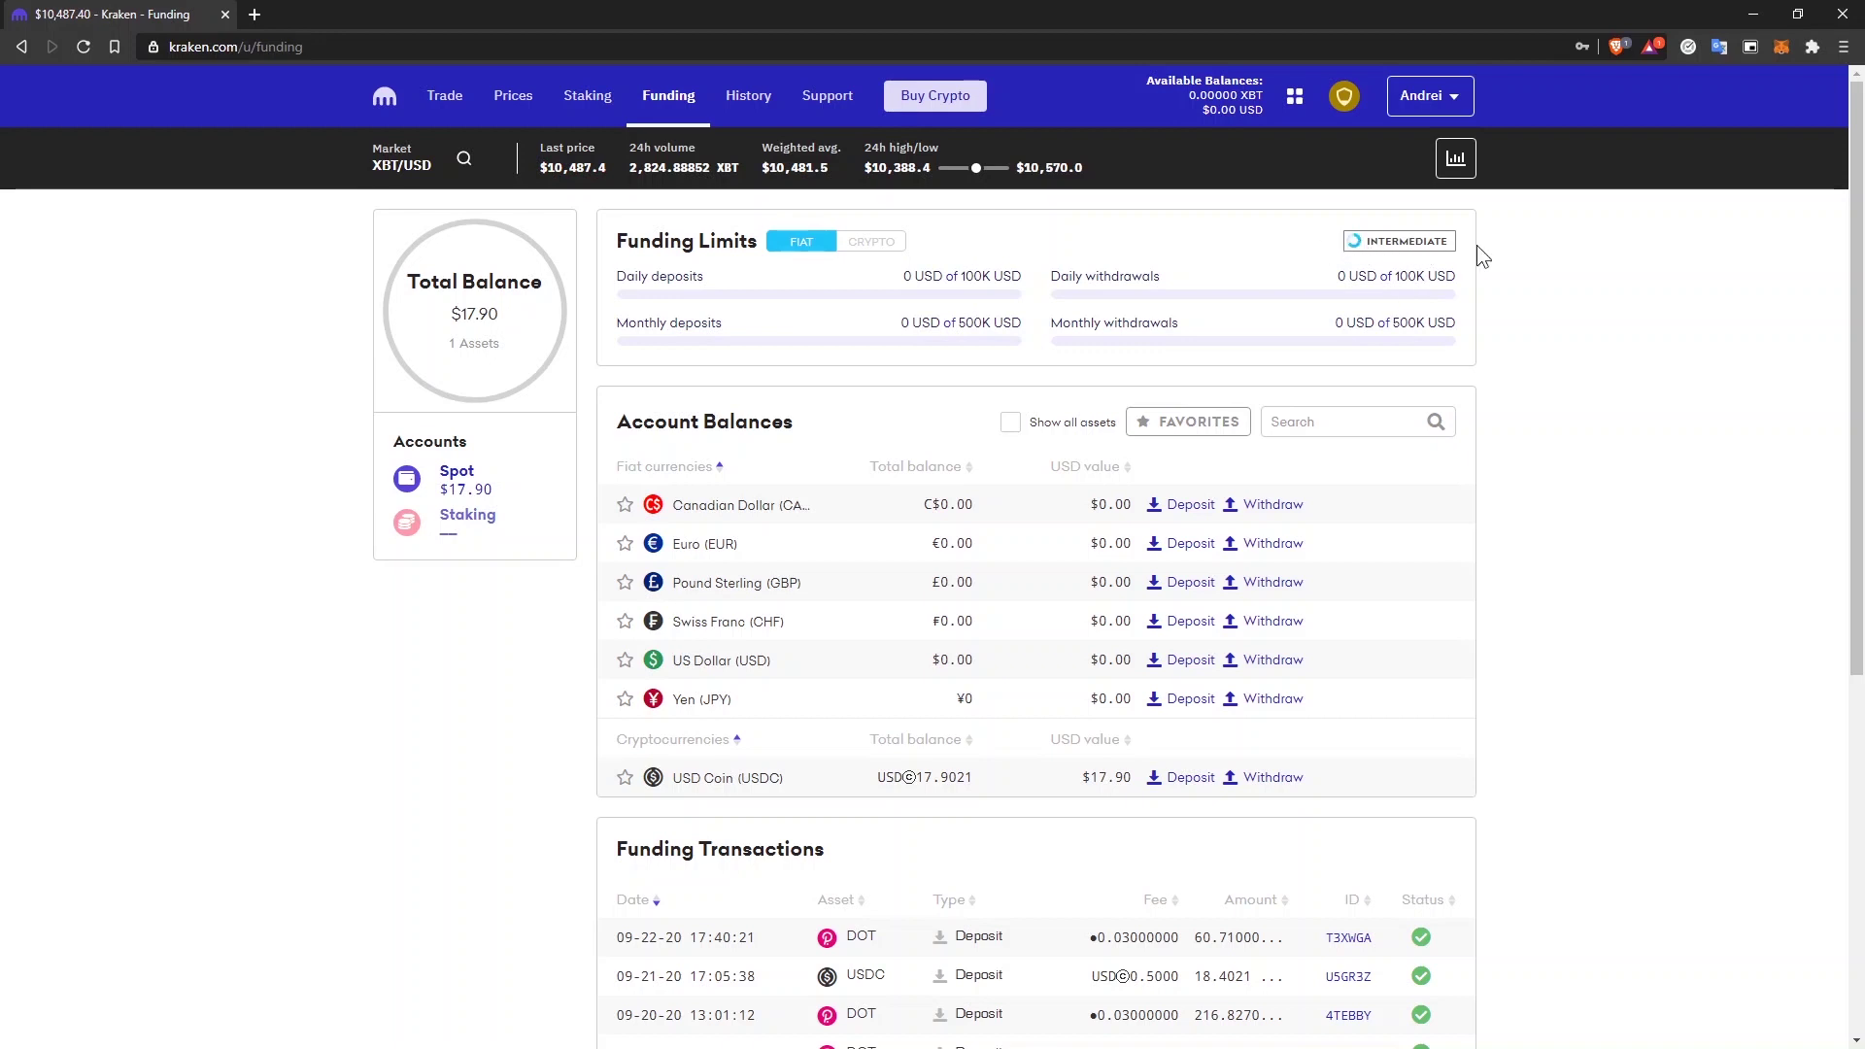
left_click(1229, 238)
left_click(1455, 101)
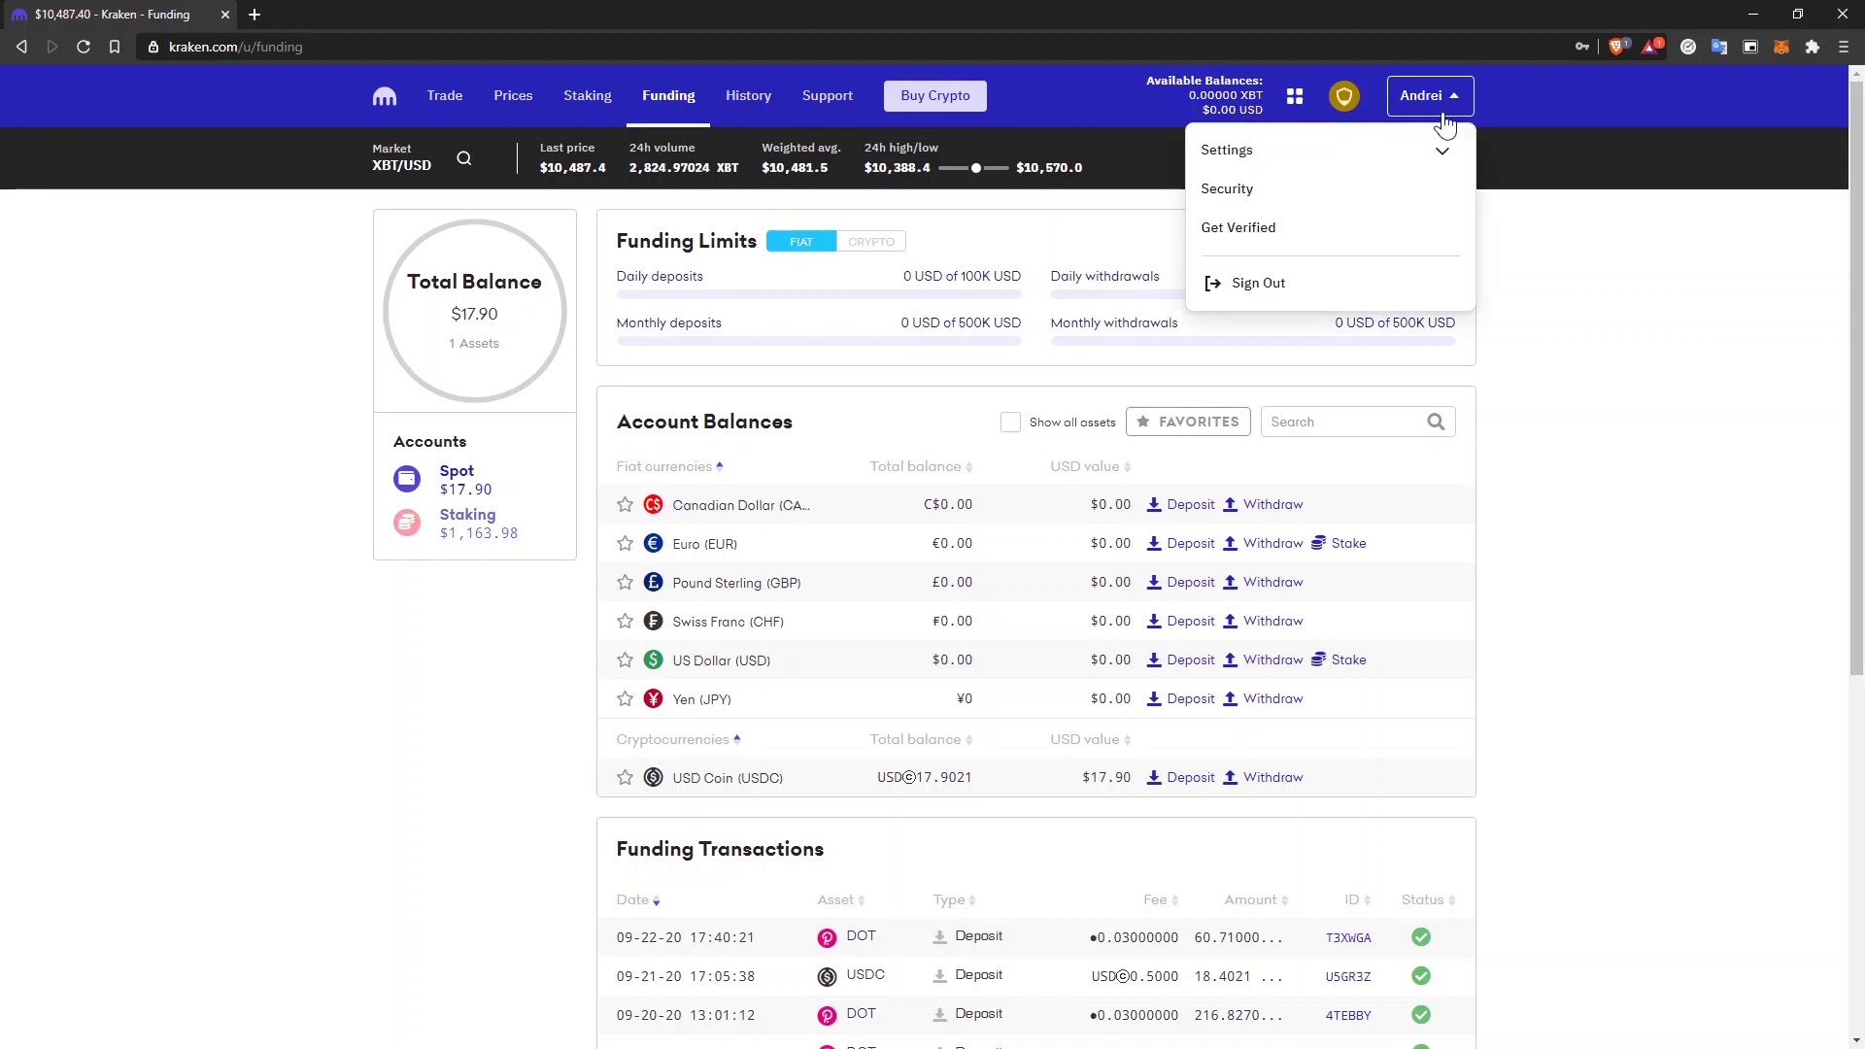
left_click(1239, 227)
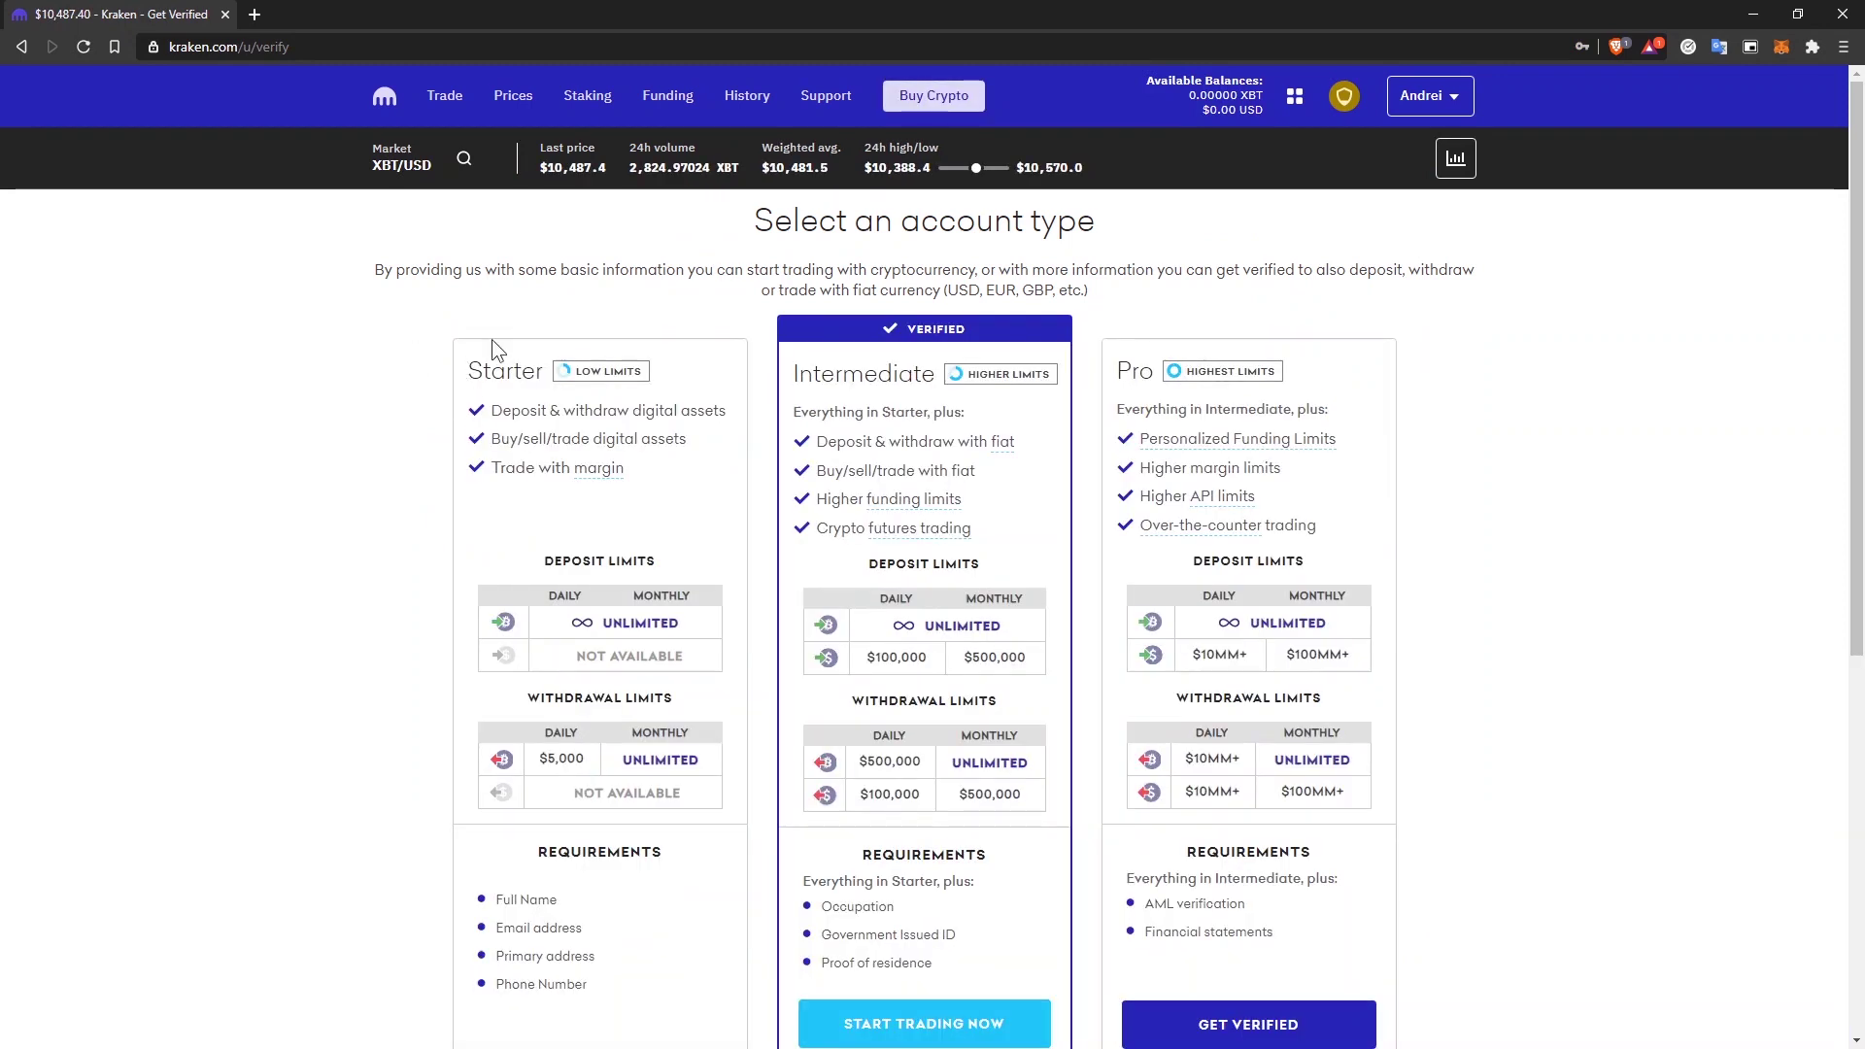
double_click(476, 367)
left_click(476, 367)
scroll(662, 375, "down", 1)
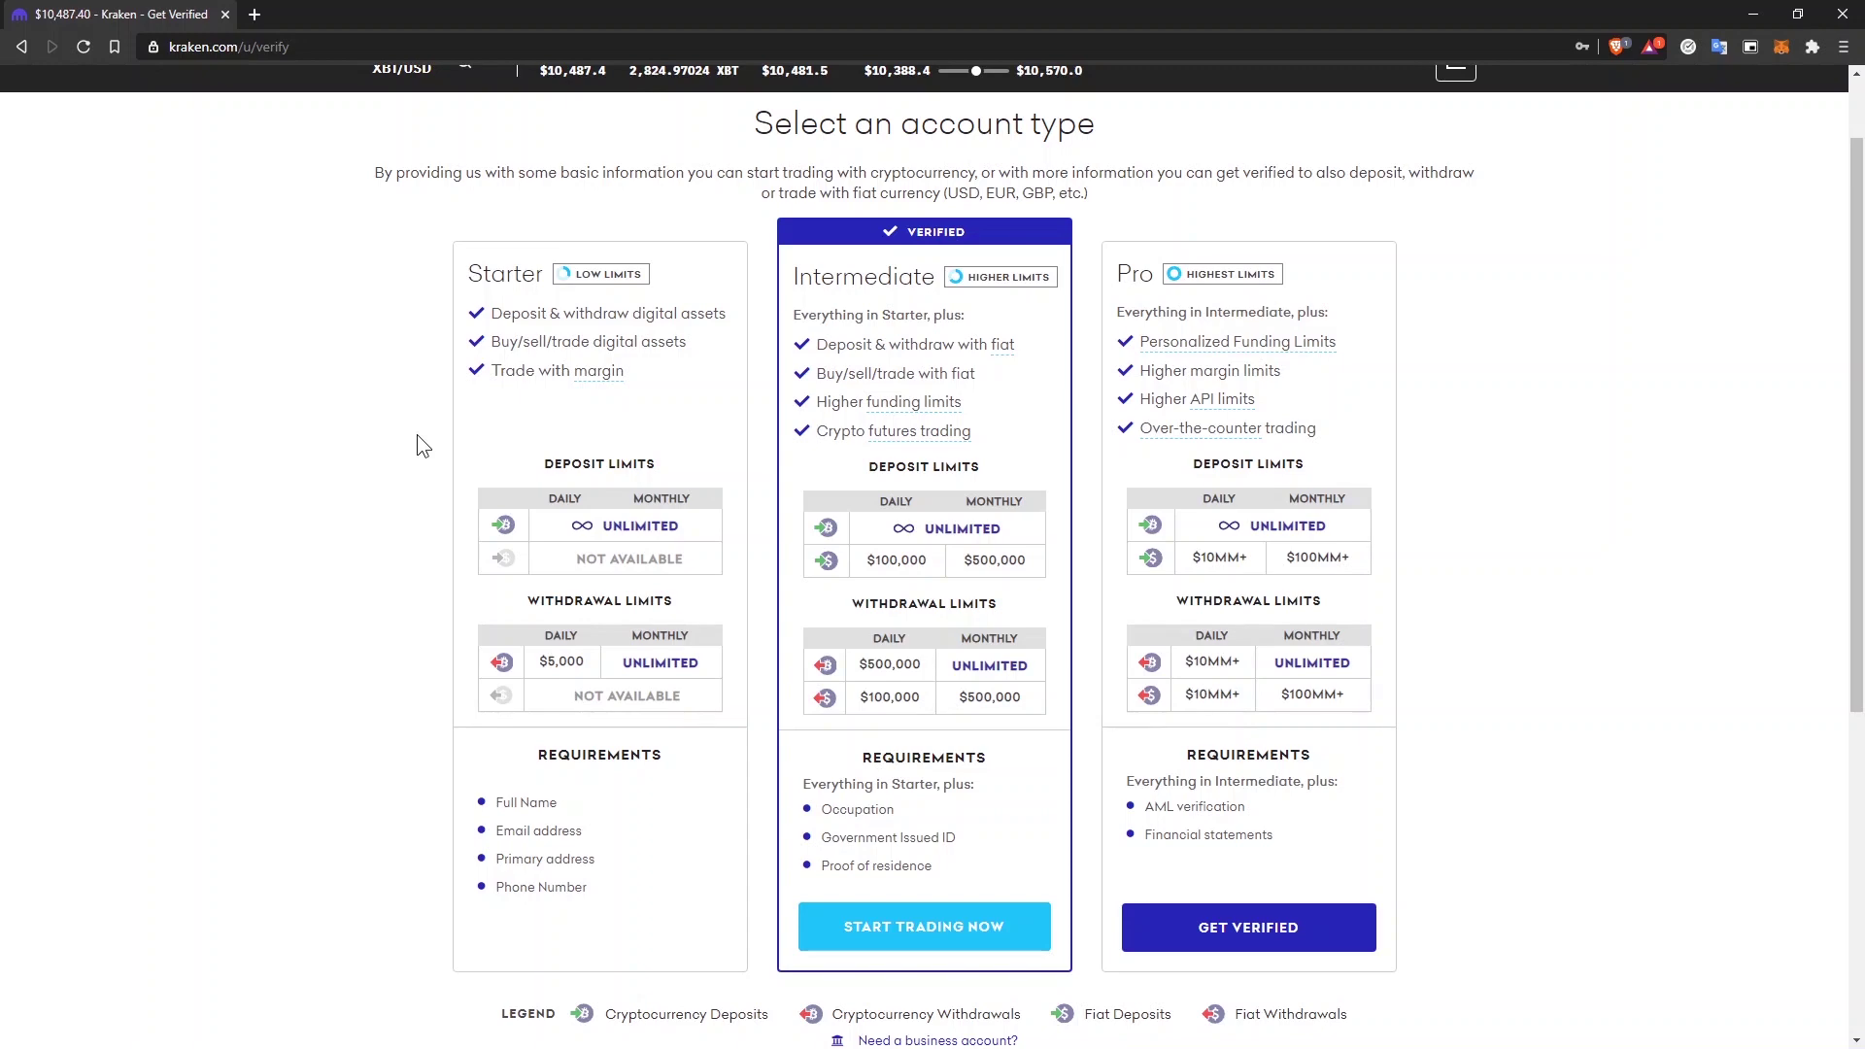
scroll(474, 371, "down", 1)
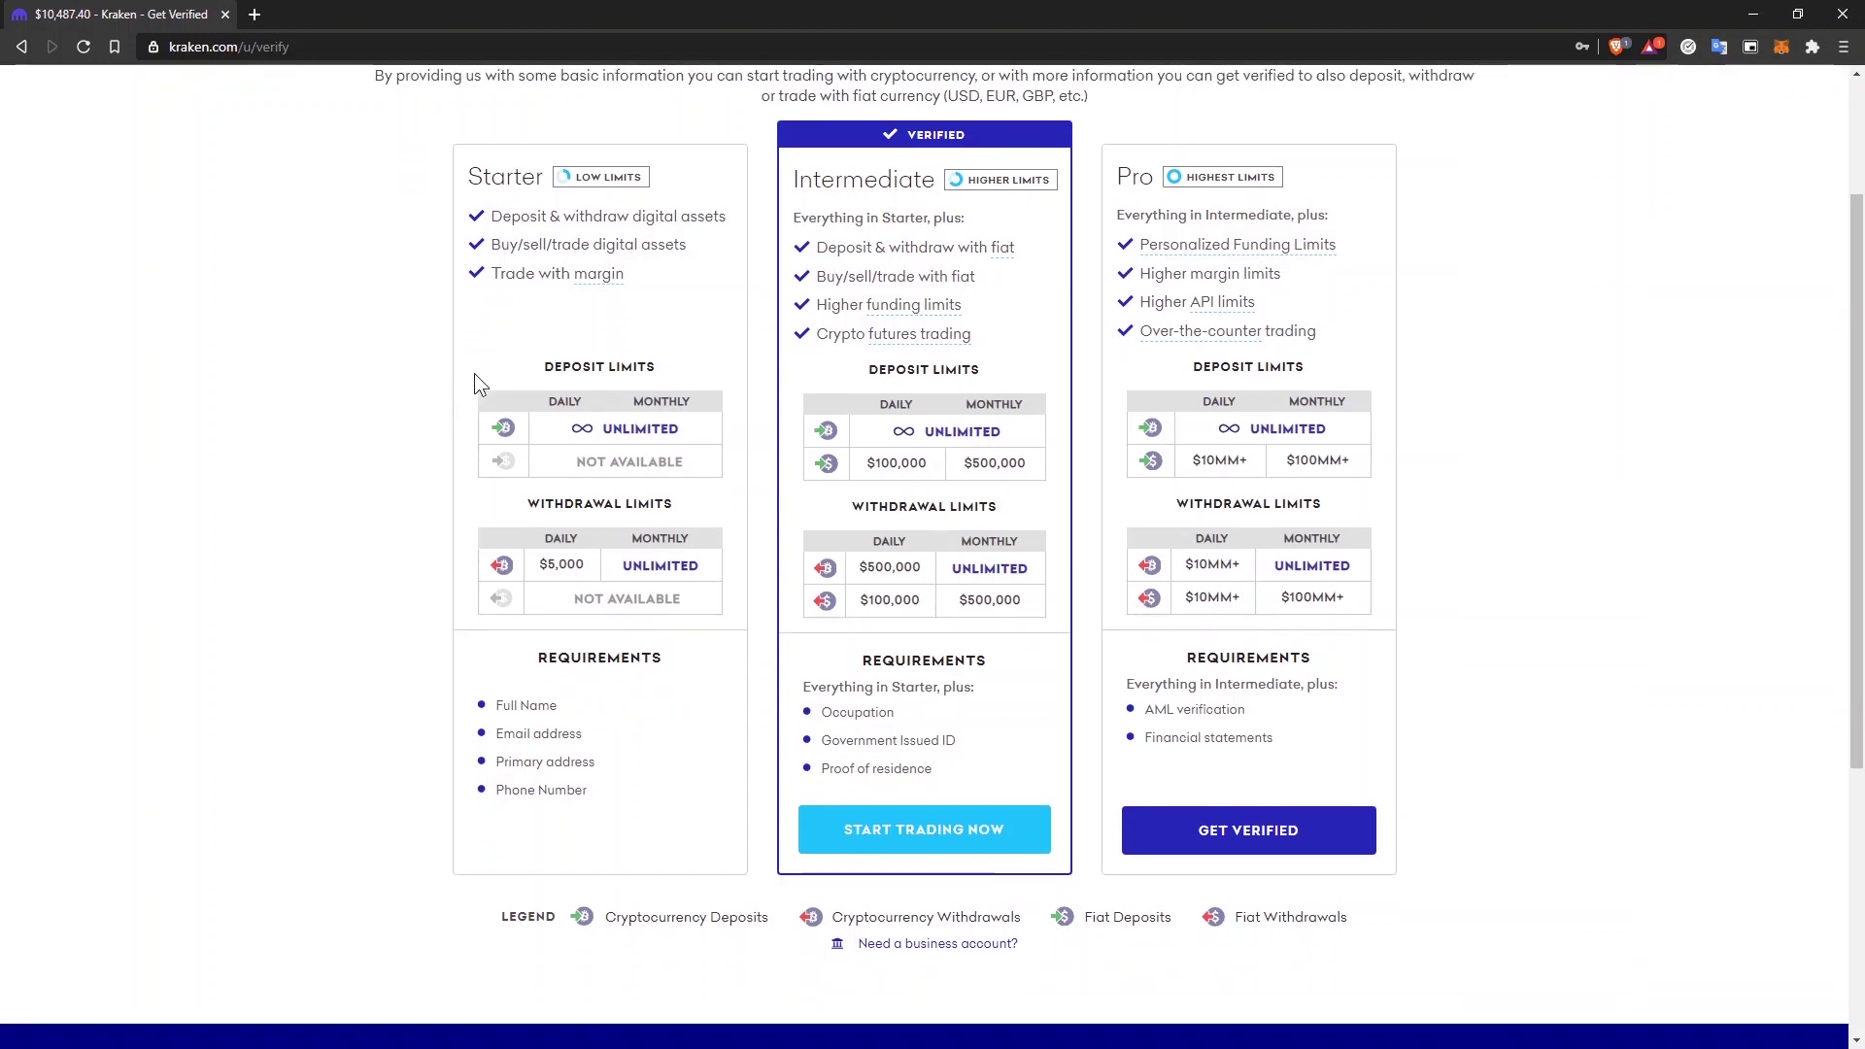
scroll(540, 289, "up", 2)
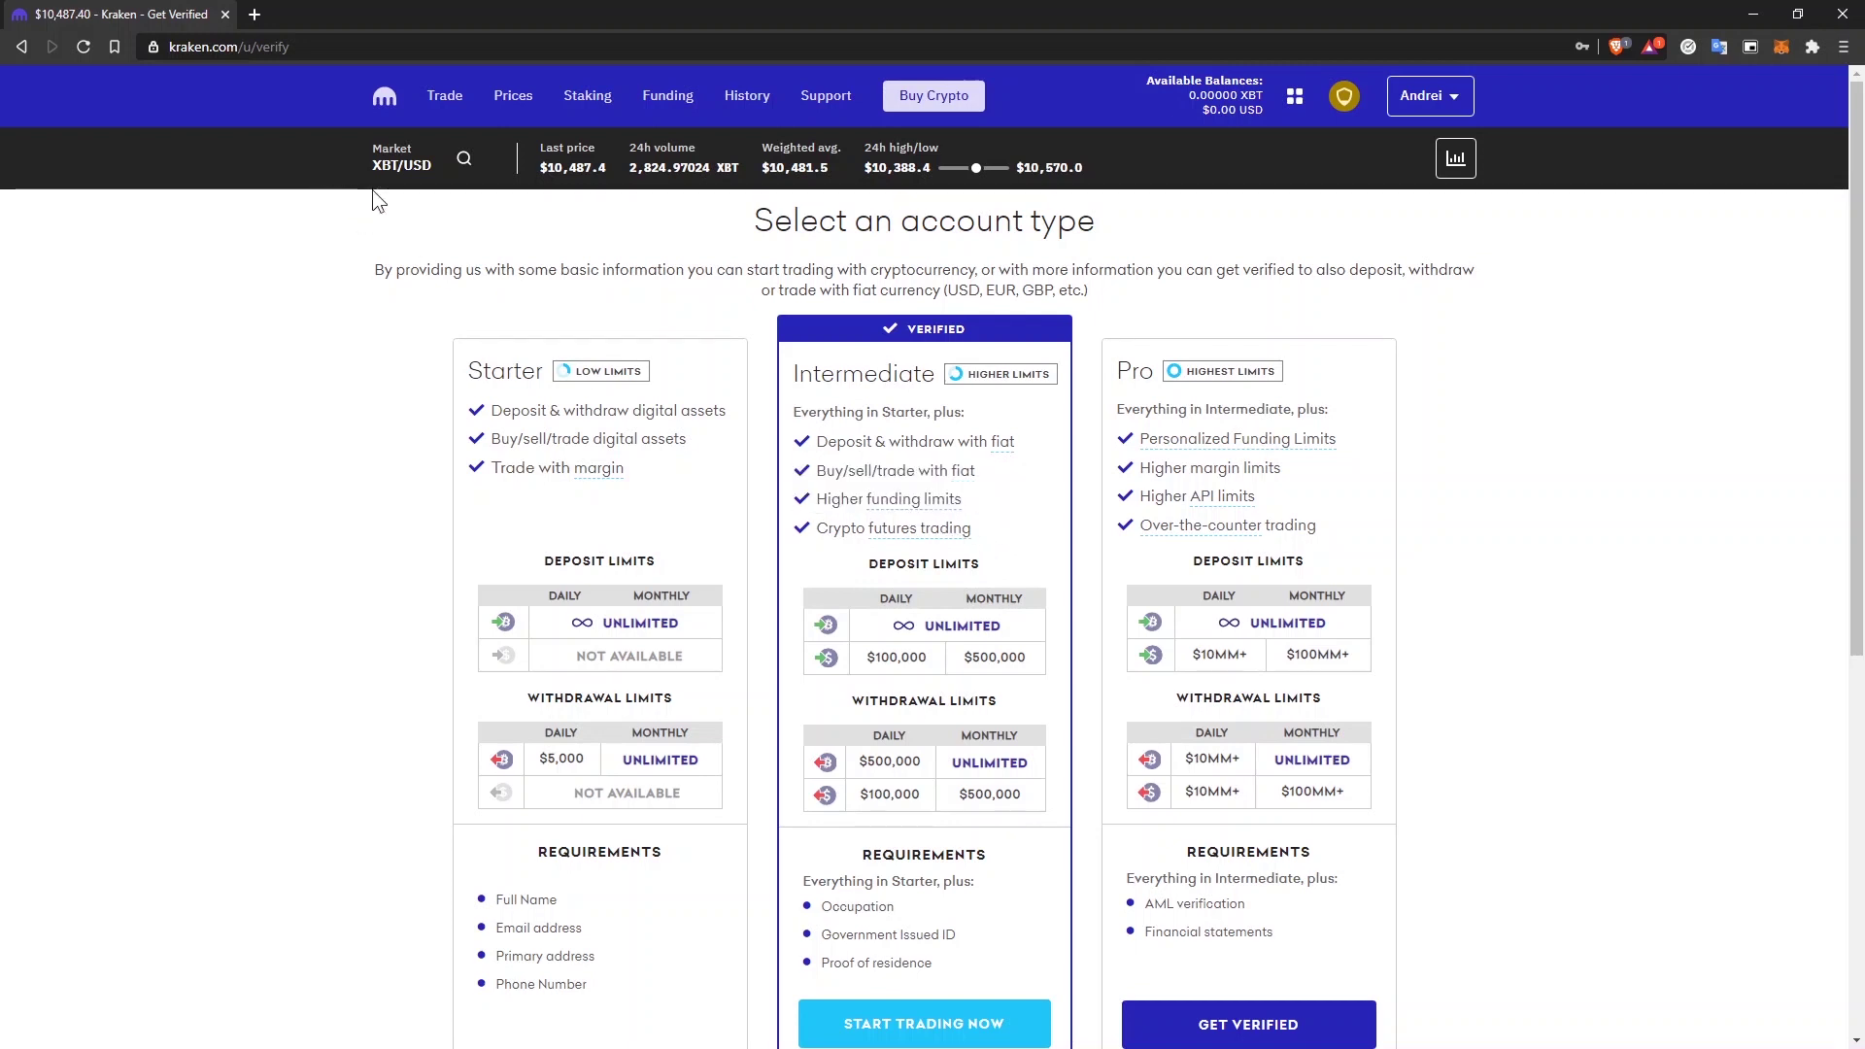
left_click(666, 97)
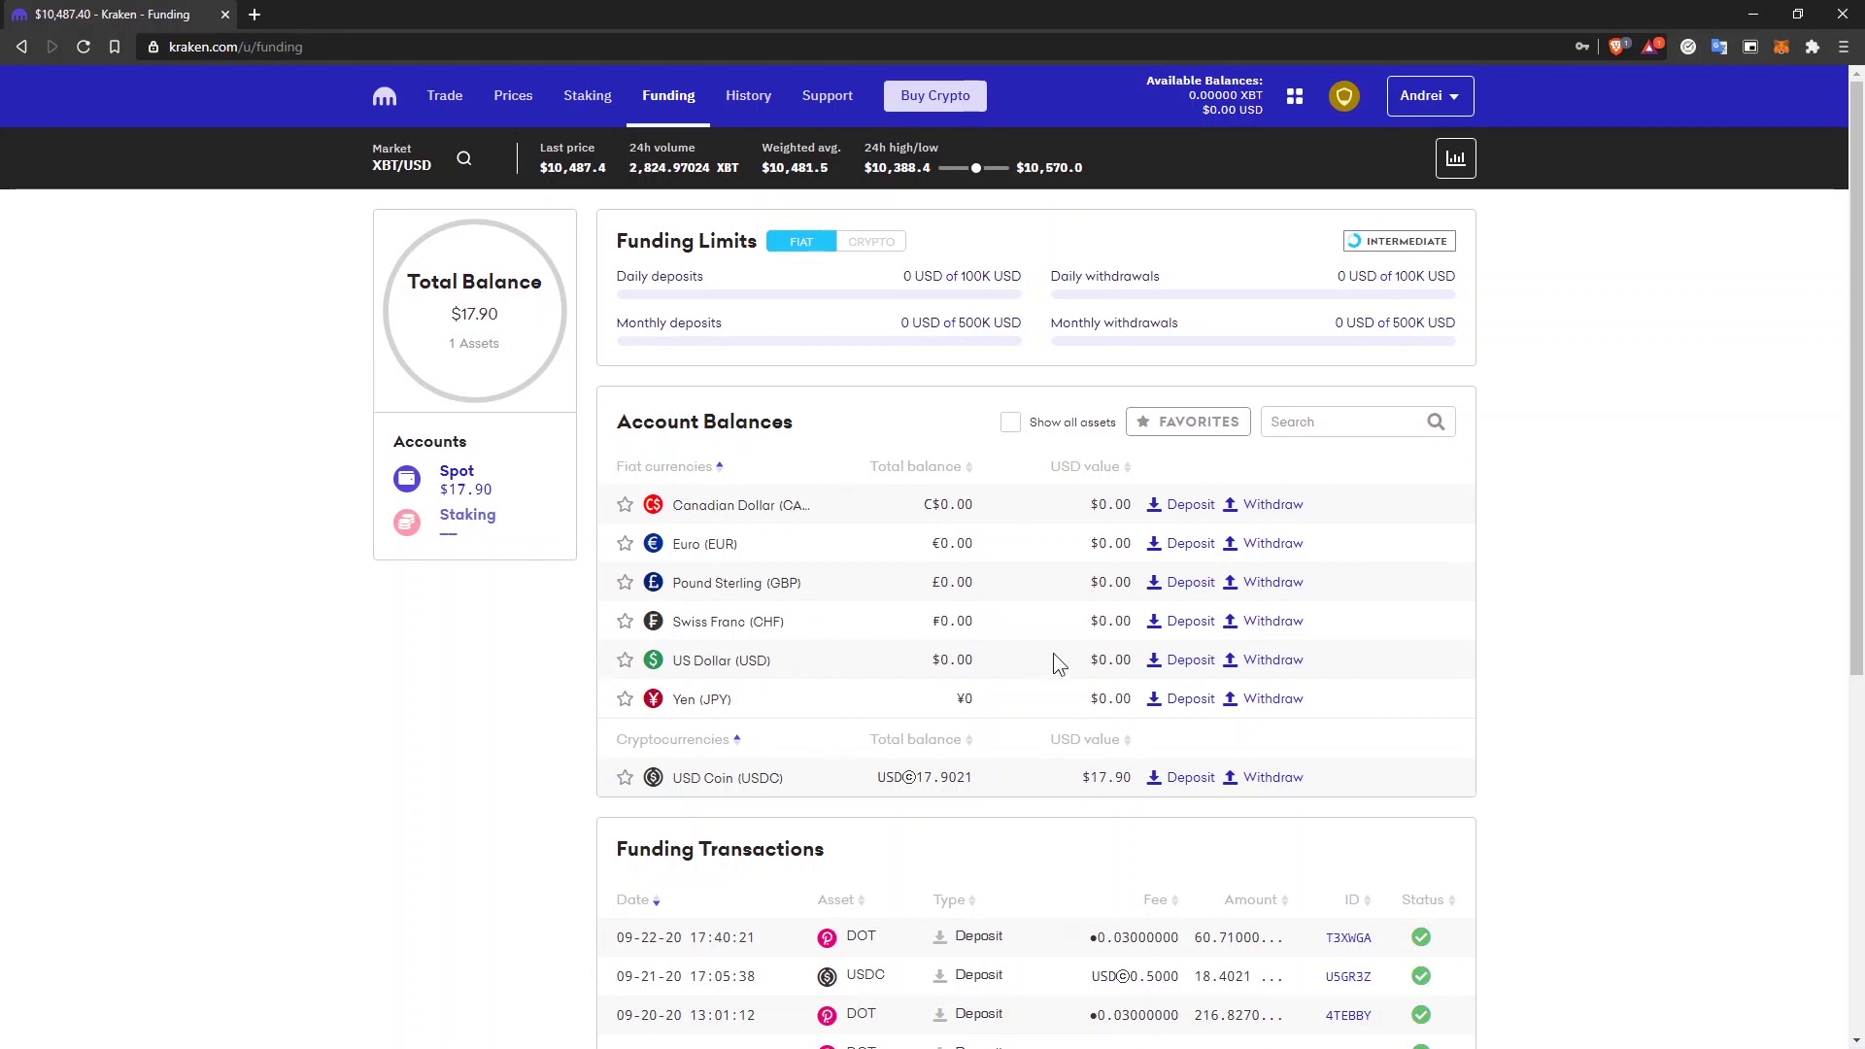
Start a US Dollar deposit and compare Signature Bank (SWIFT) and Etana Custody, ending on Signature Bank.
left_click(1186, 668)
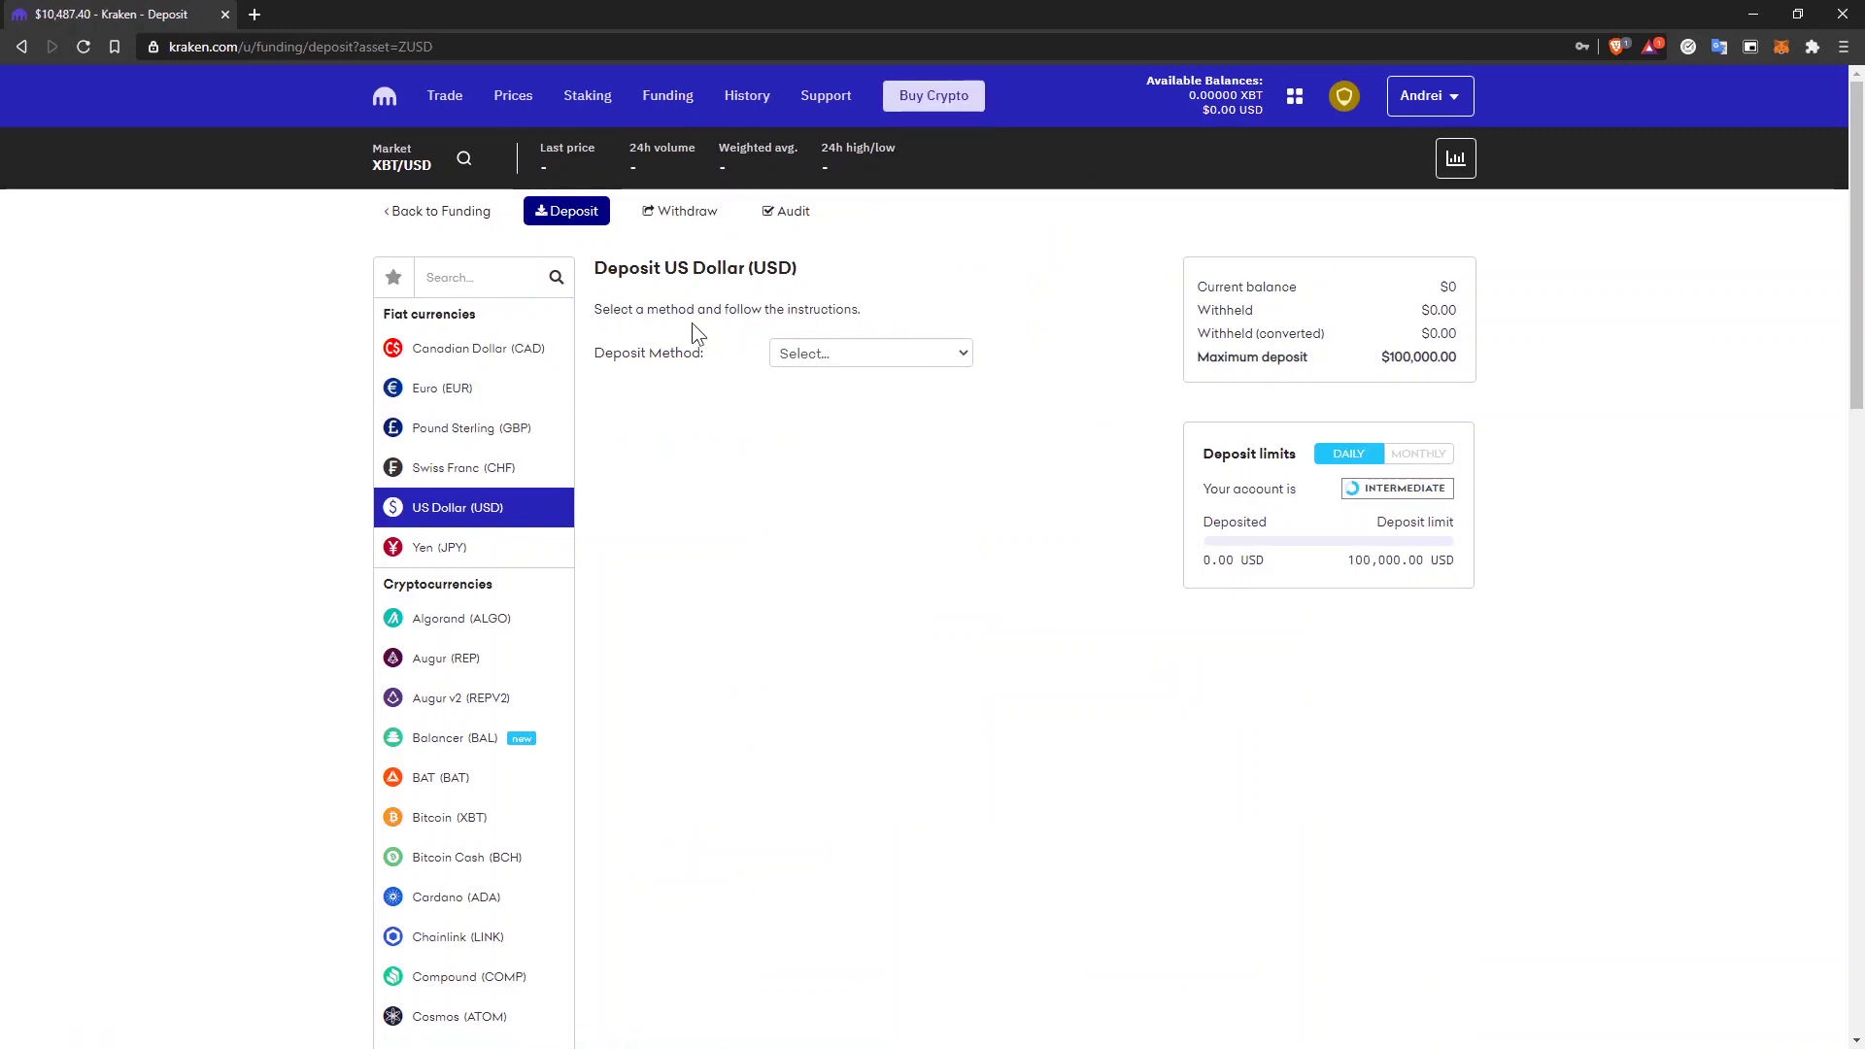
left_click(931, 355)
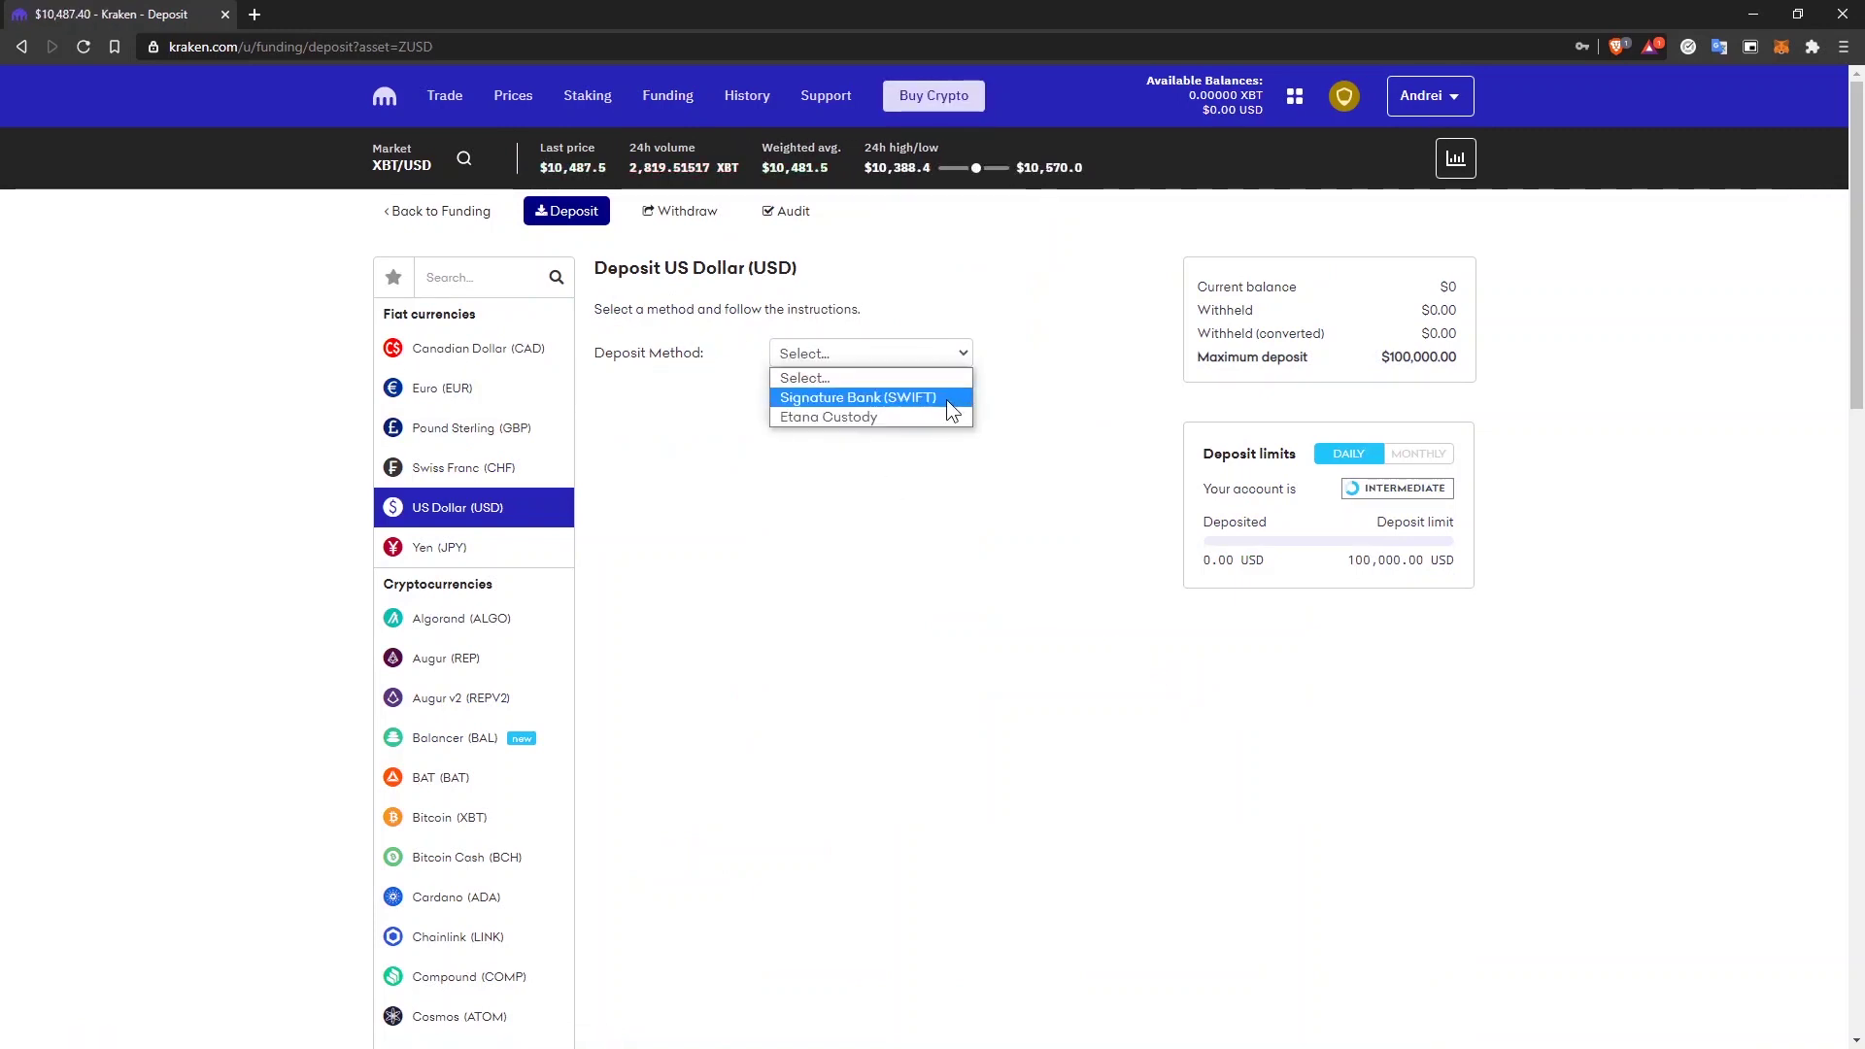
left_click(949, 400)
left_click(948, 355)
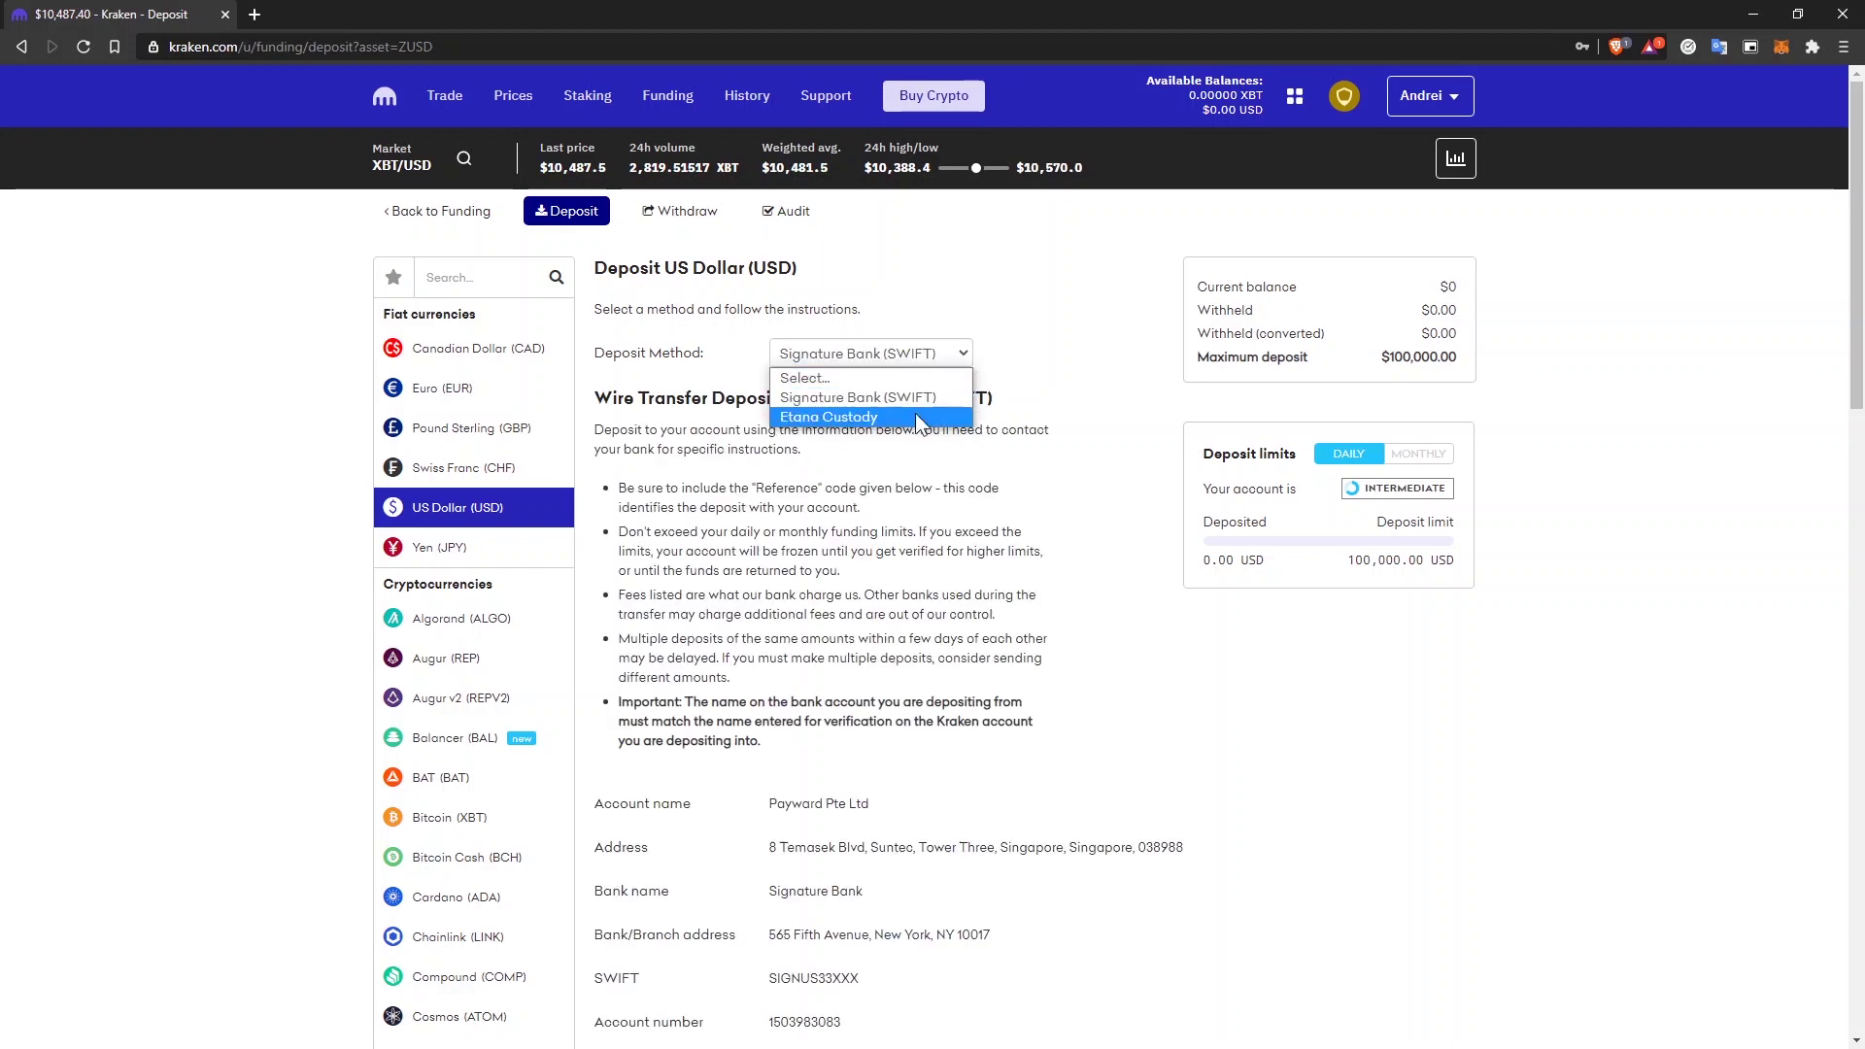
left_click(914, 416)
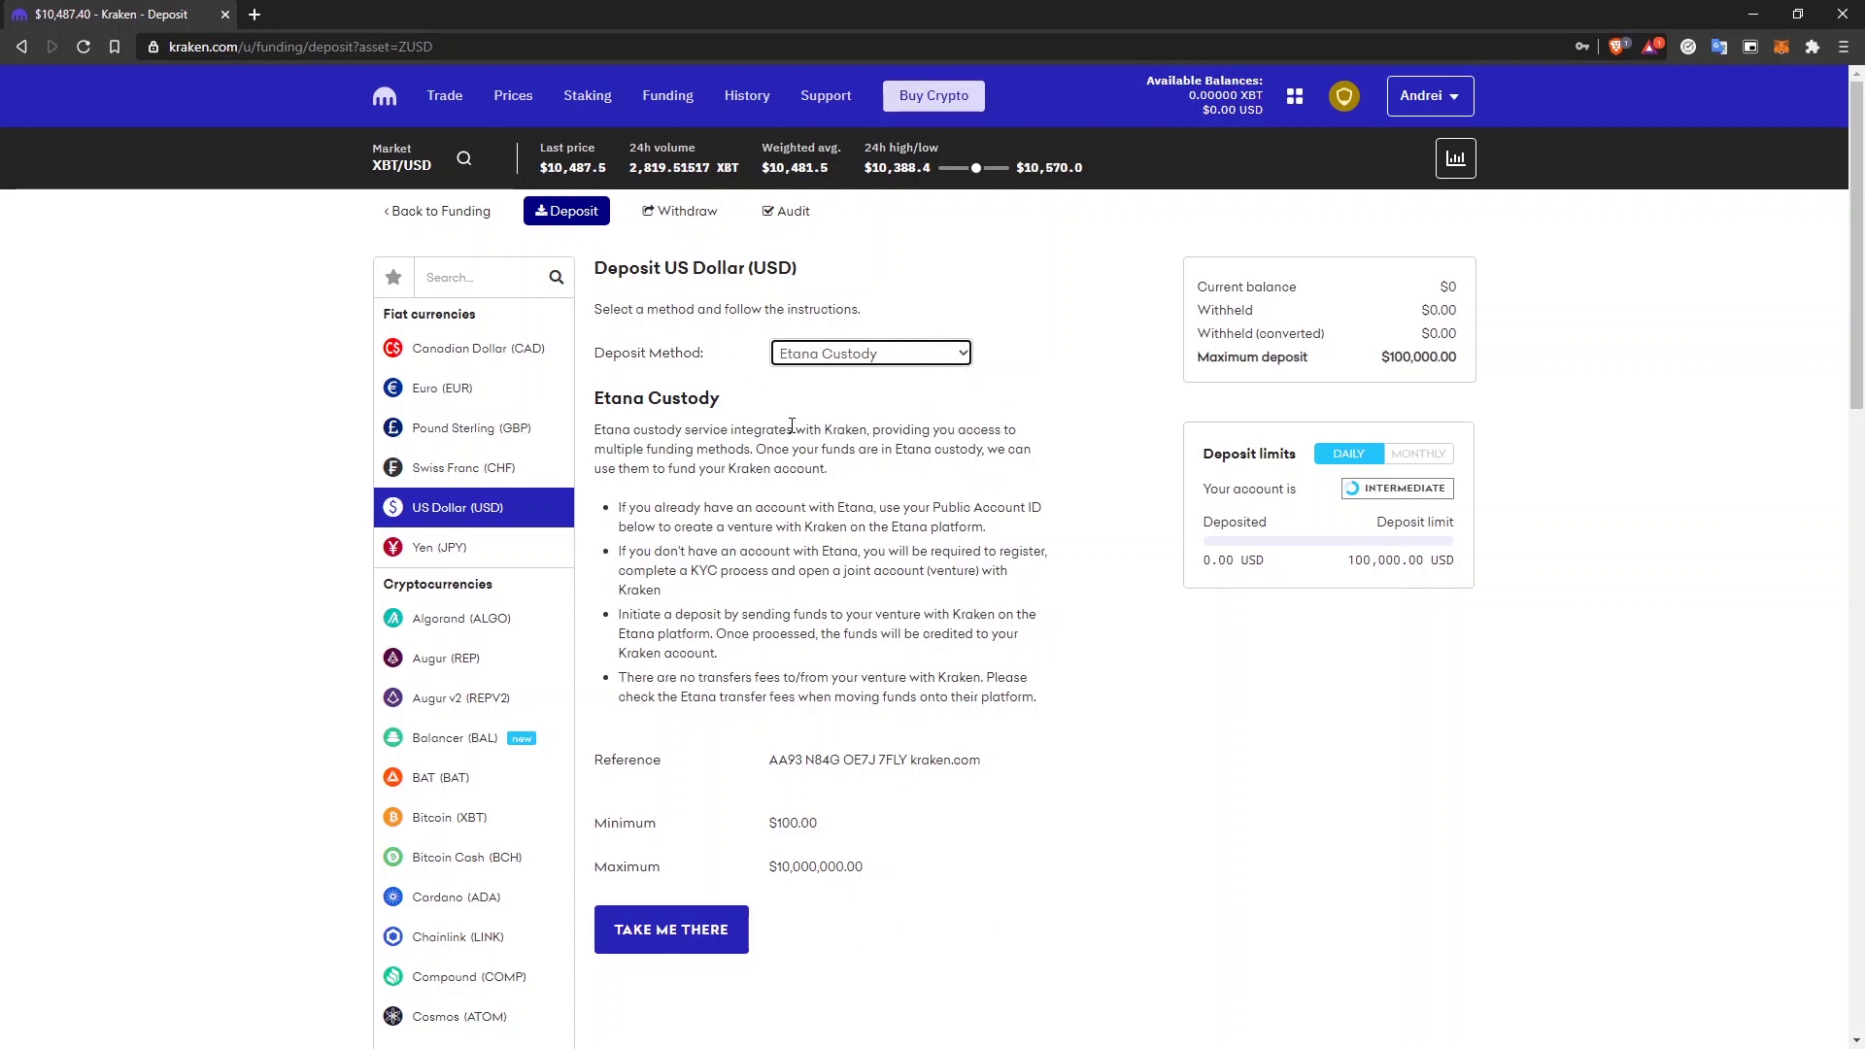
left_click(935, 364)
left_click(920, 392)
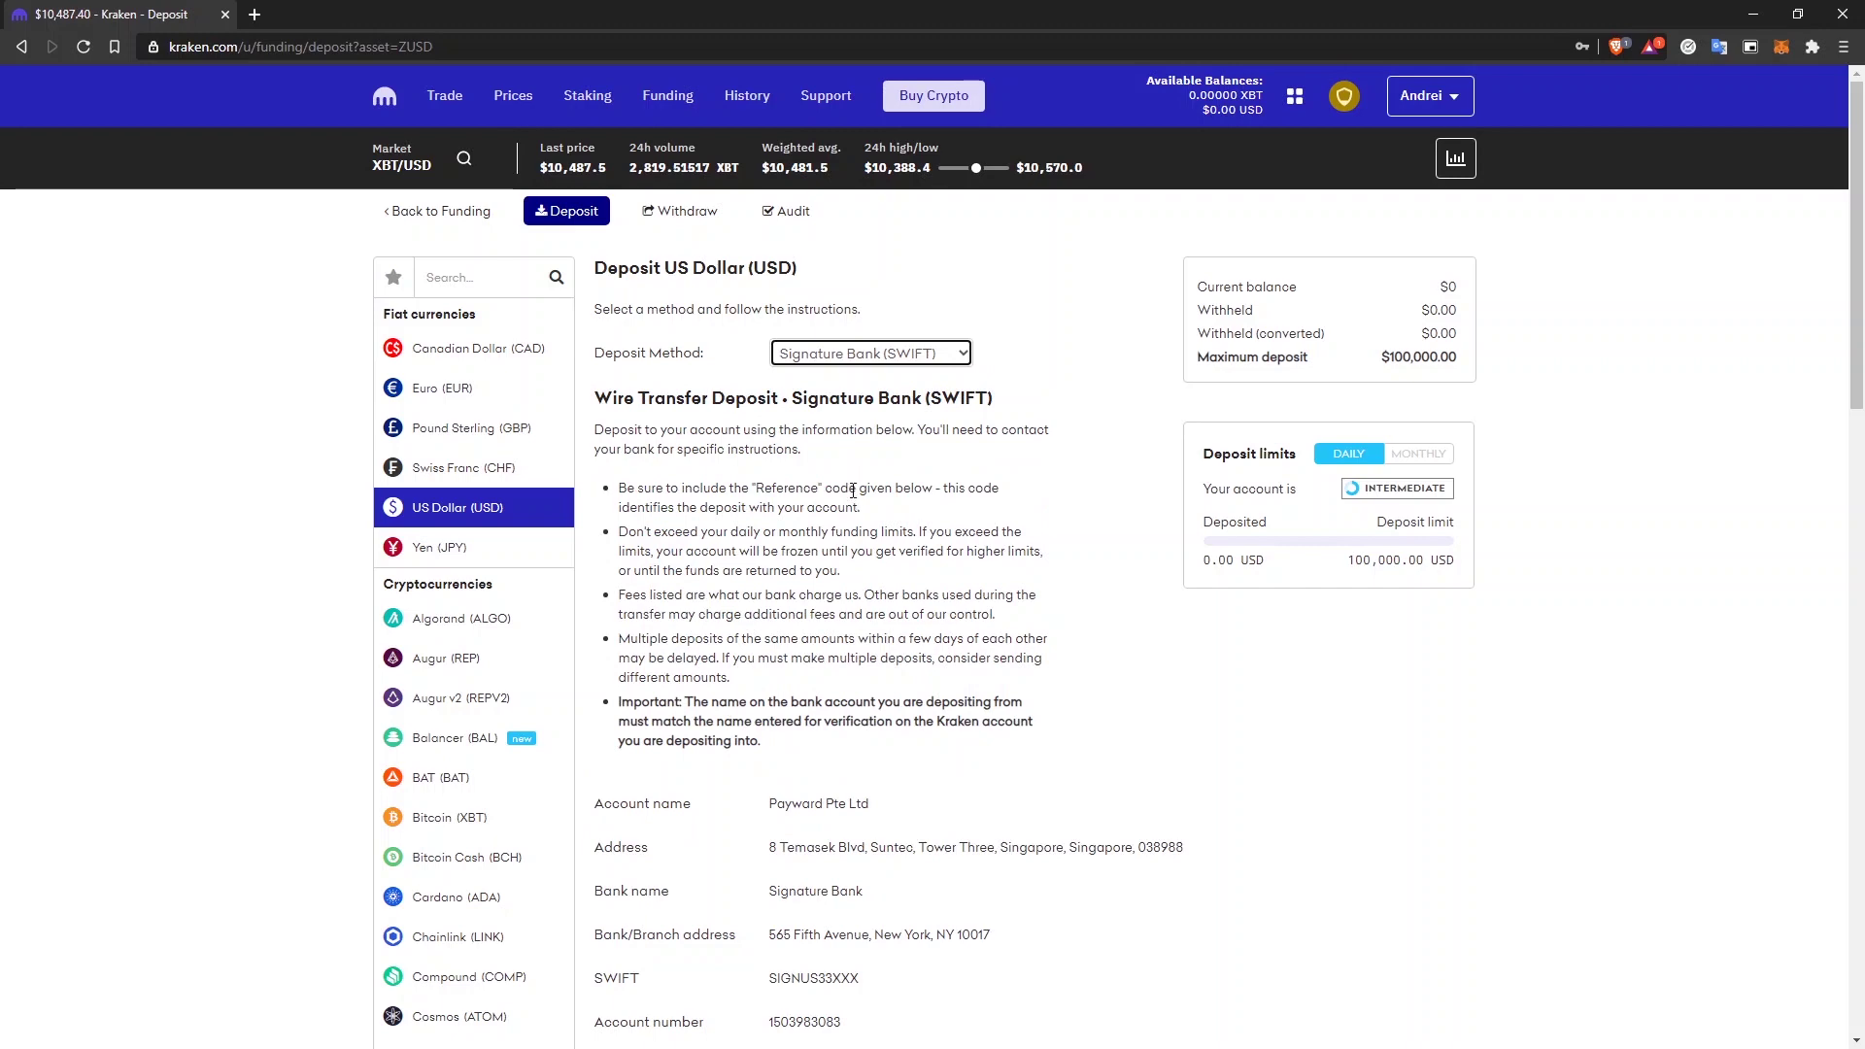
Review the Signature Bank wire details, highlighting the $10,000,000.00 maximum deposit.
scroll(853, 491, "down", 4)
scroll(843, 456, "up", 3)
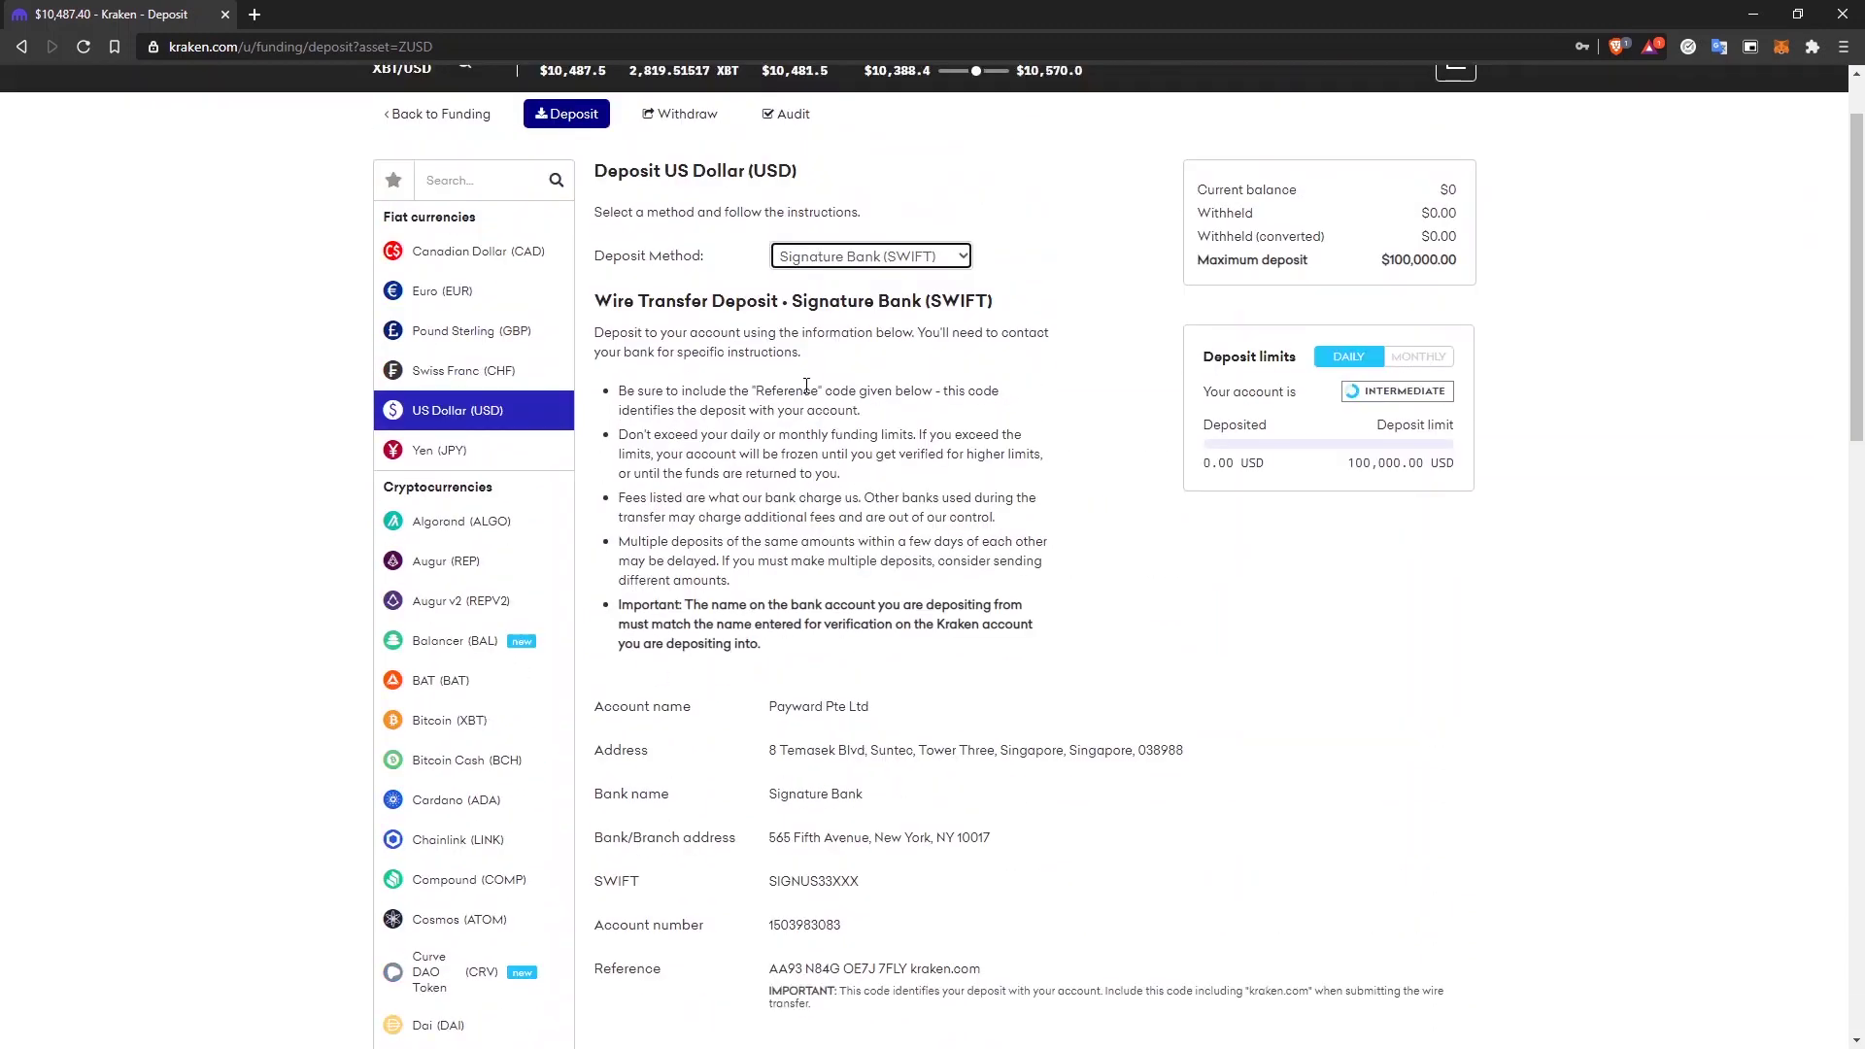
scroll(807, 387, "up", 1)
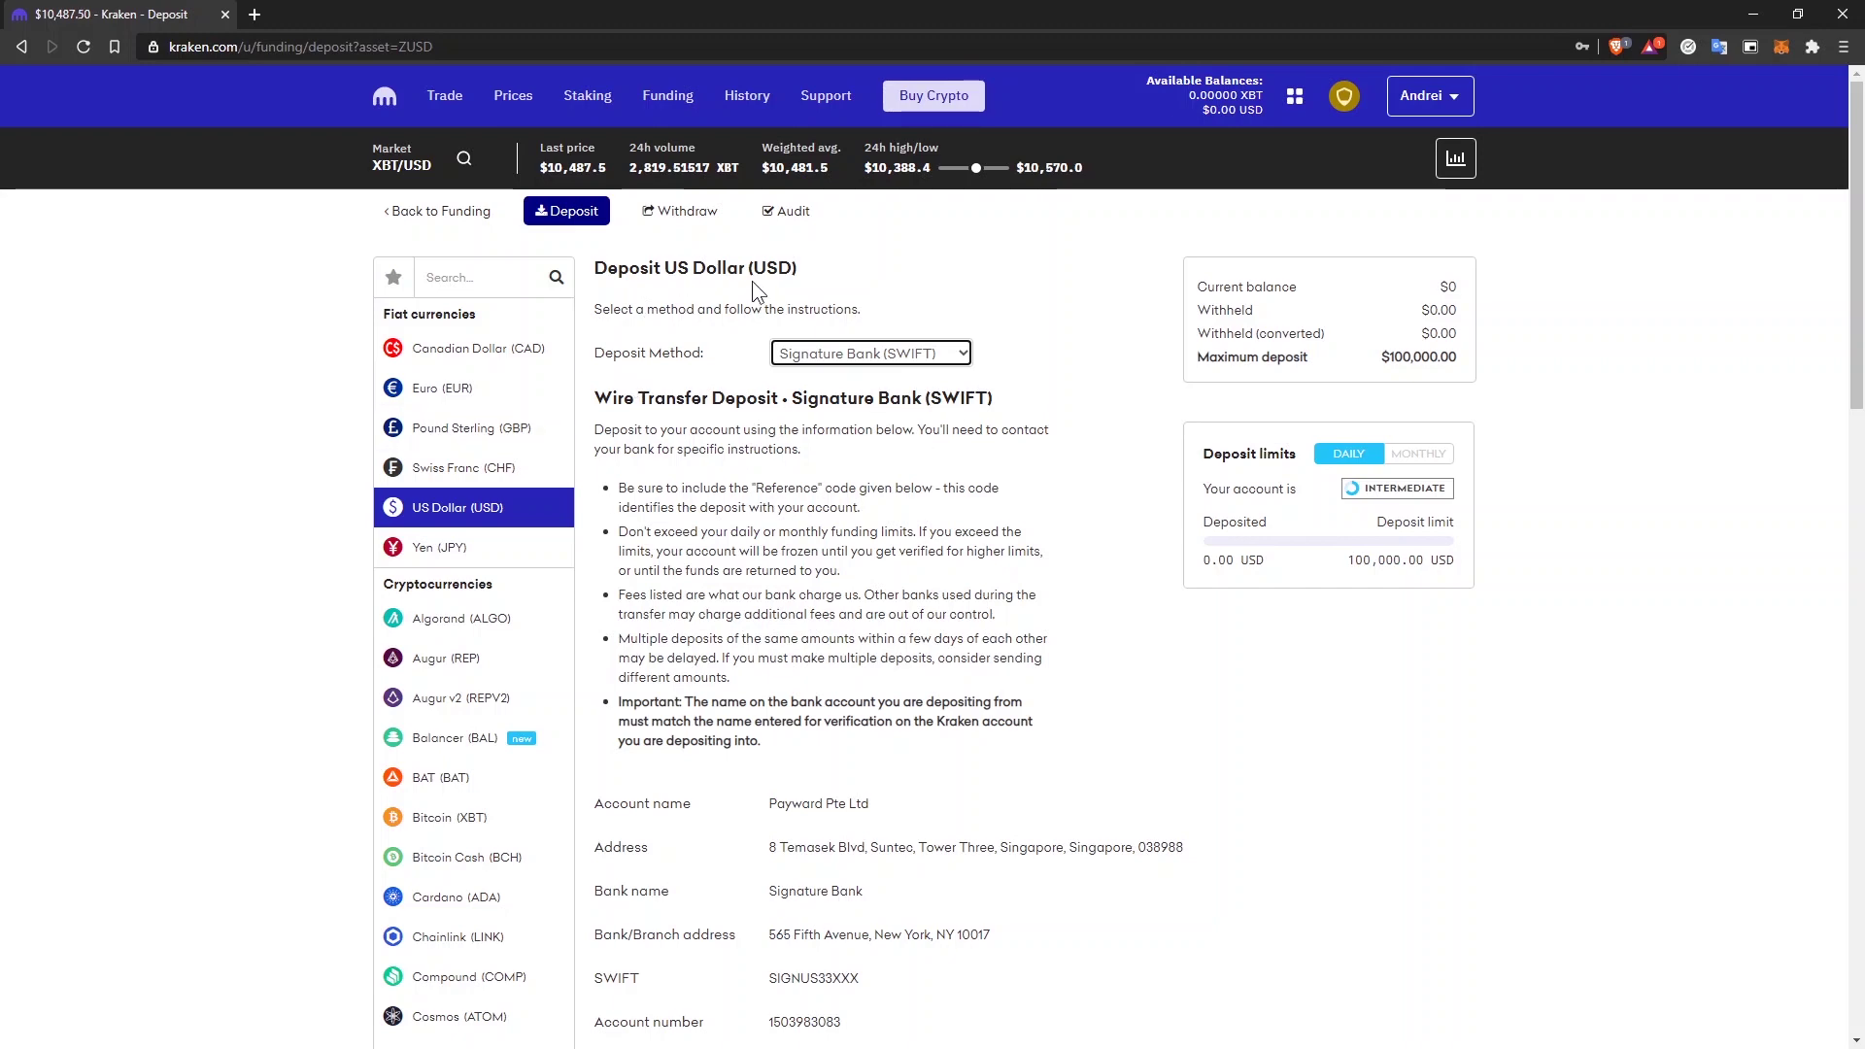
scroll(752, 282, "down", 4)
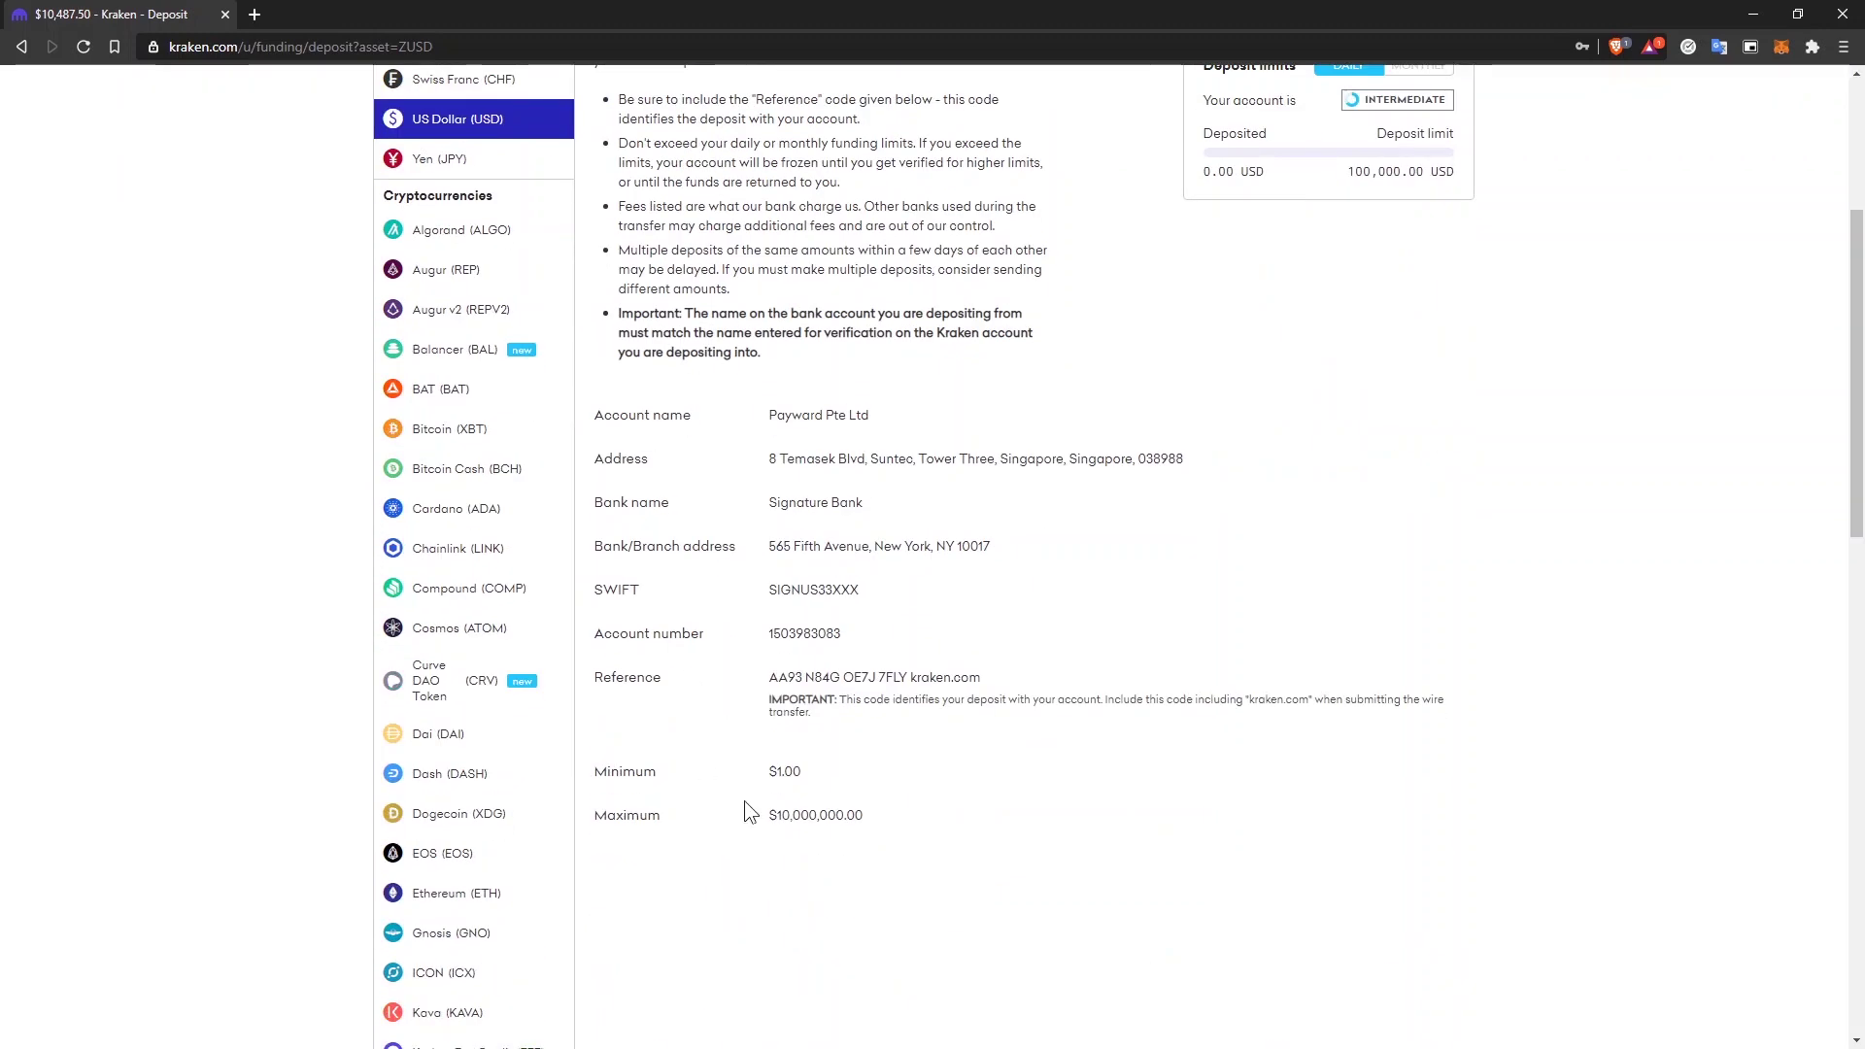
left_click_drag(760, 771, 915, 828)
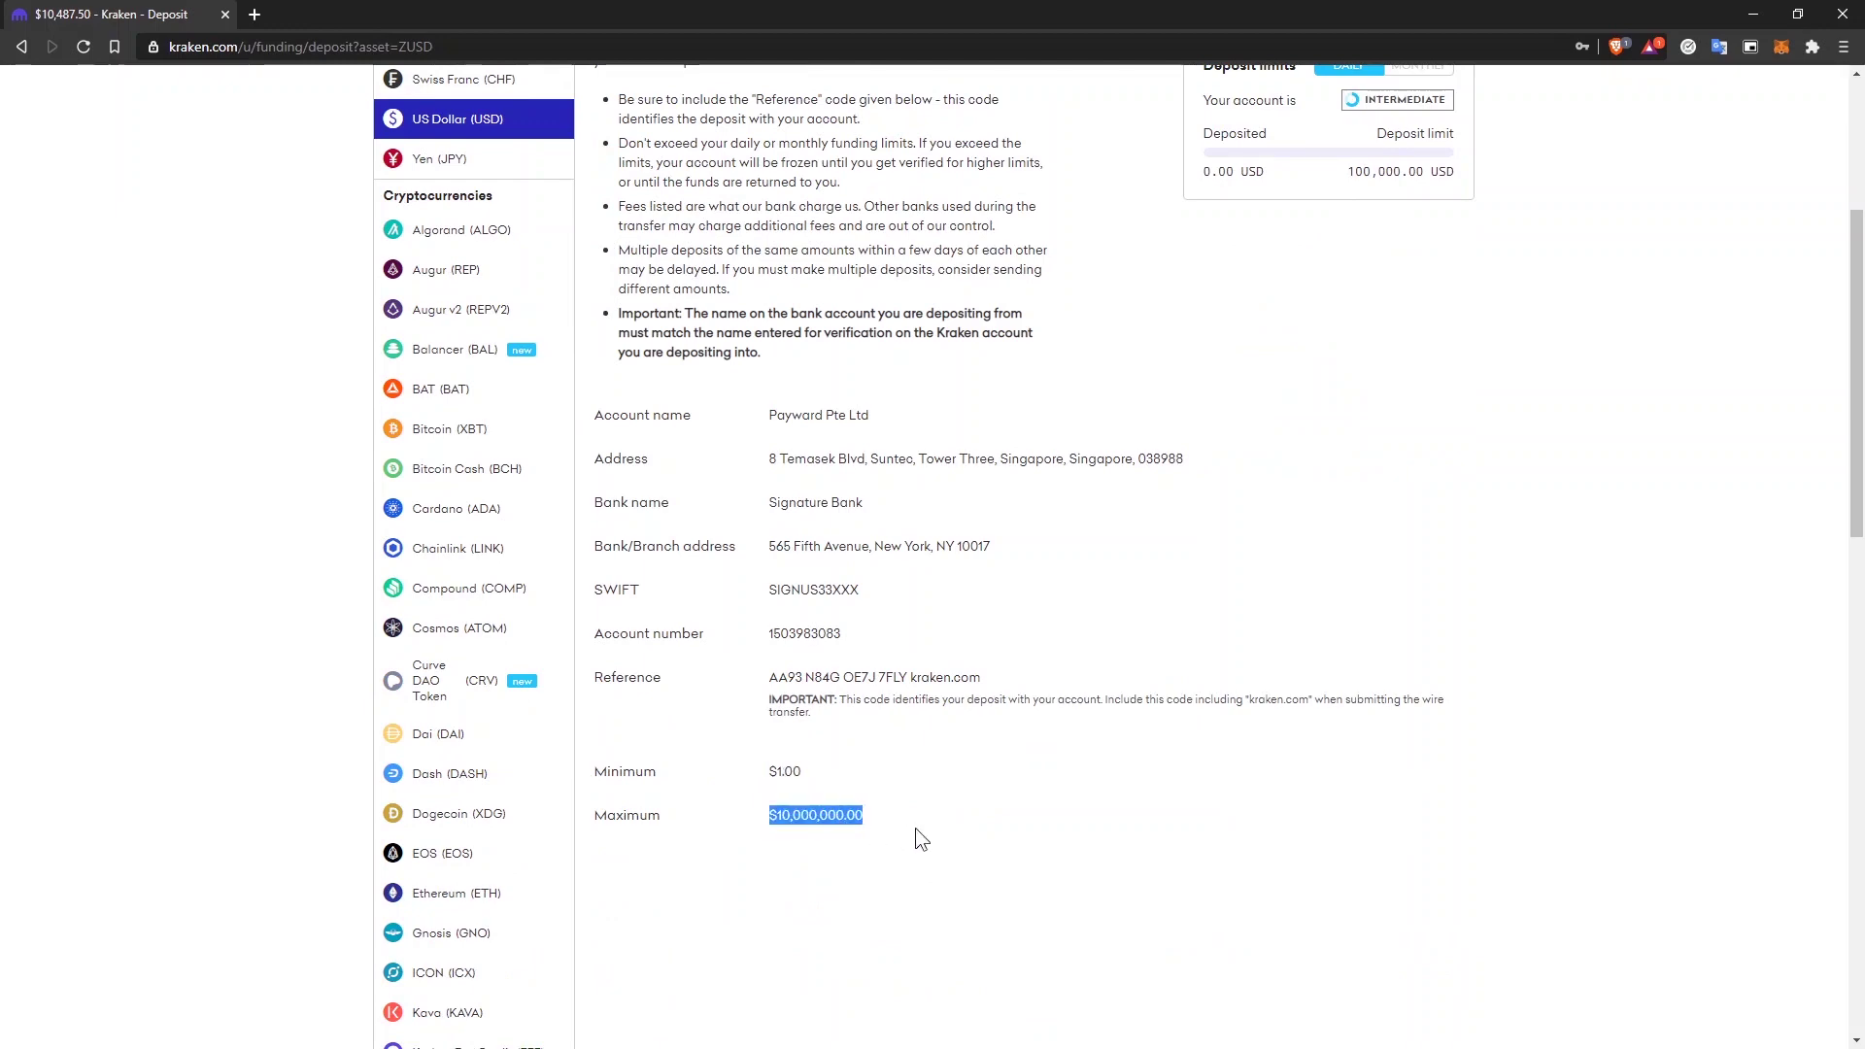
left_click(933, 826)
scroll(941, 721, "up", 4)
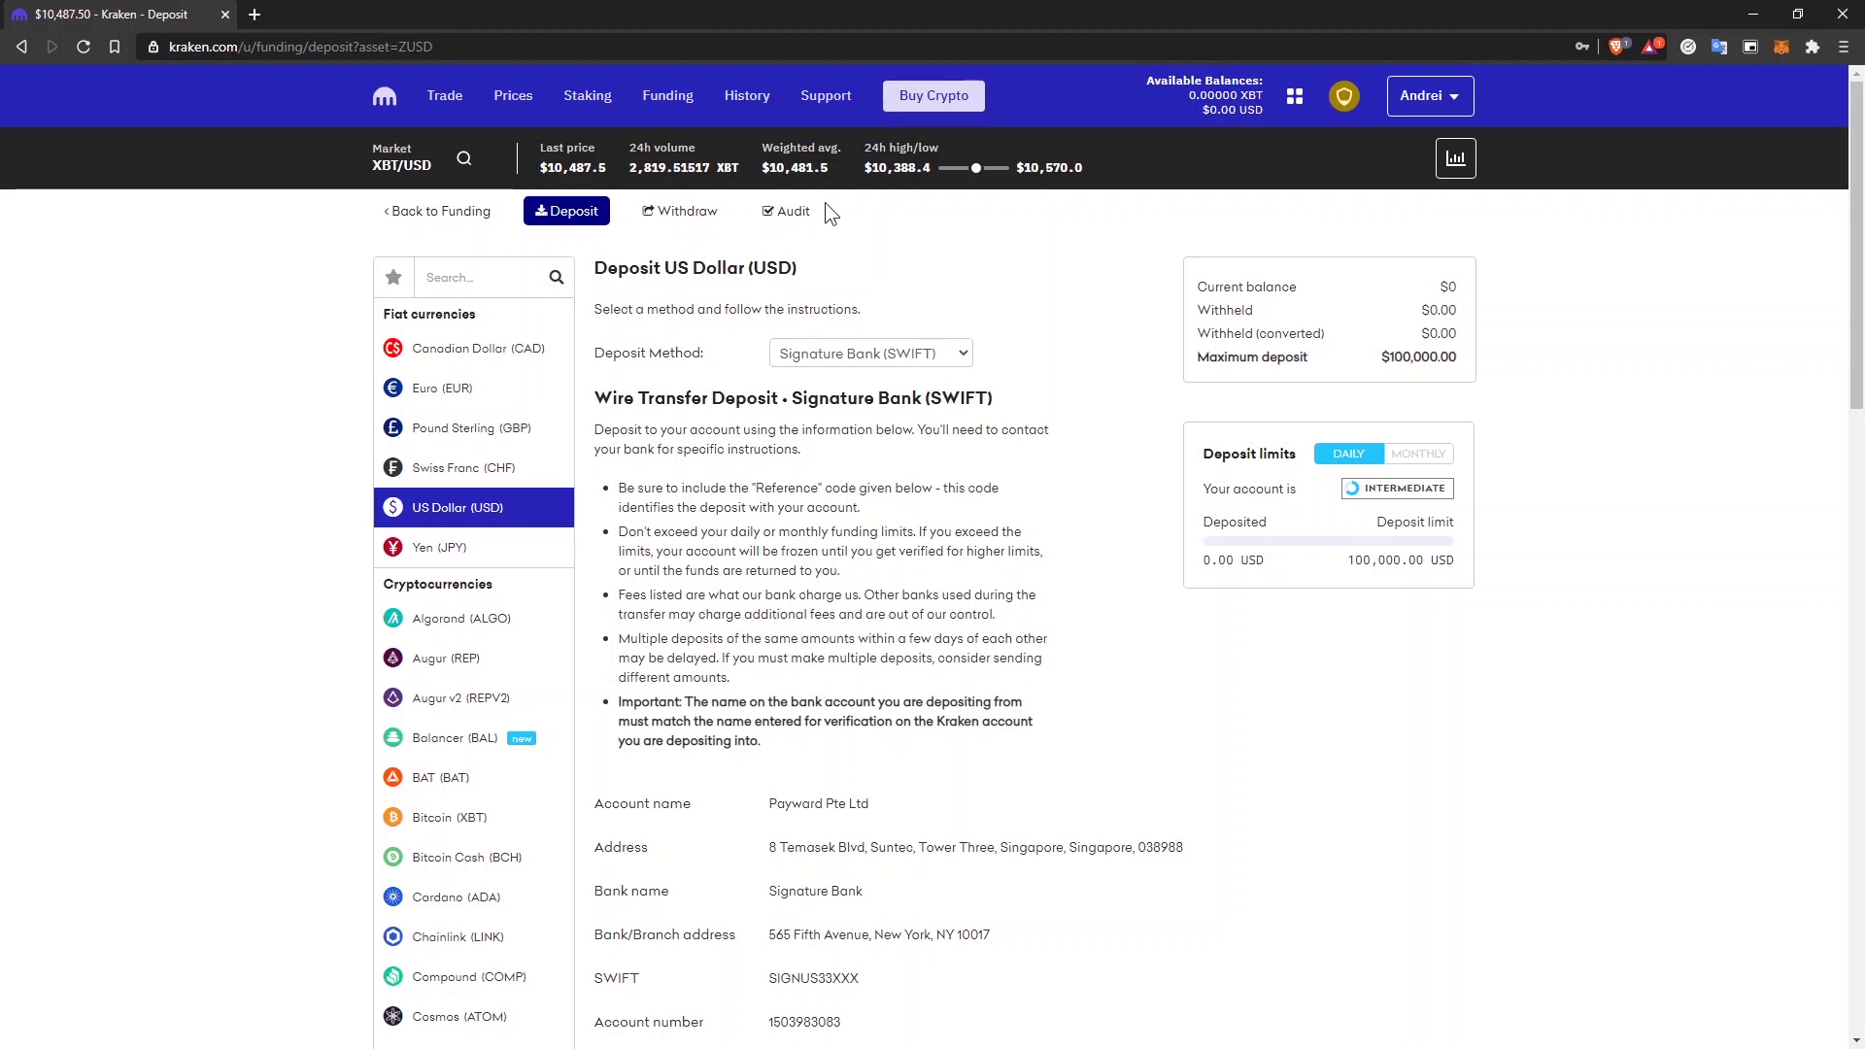
Switch the deposit to Pound Sterling (GBP) using the Bank Frick (SWIFT) method.
left_click(573, 211)
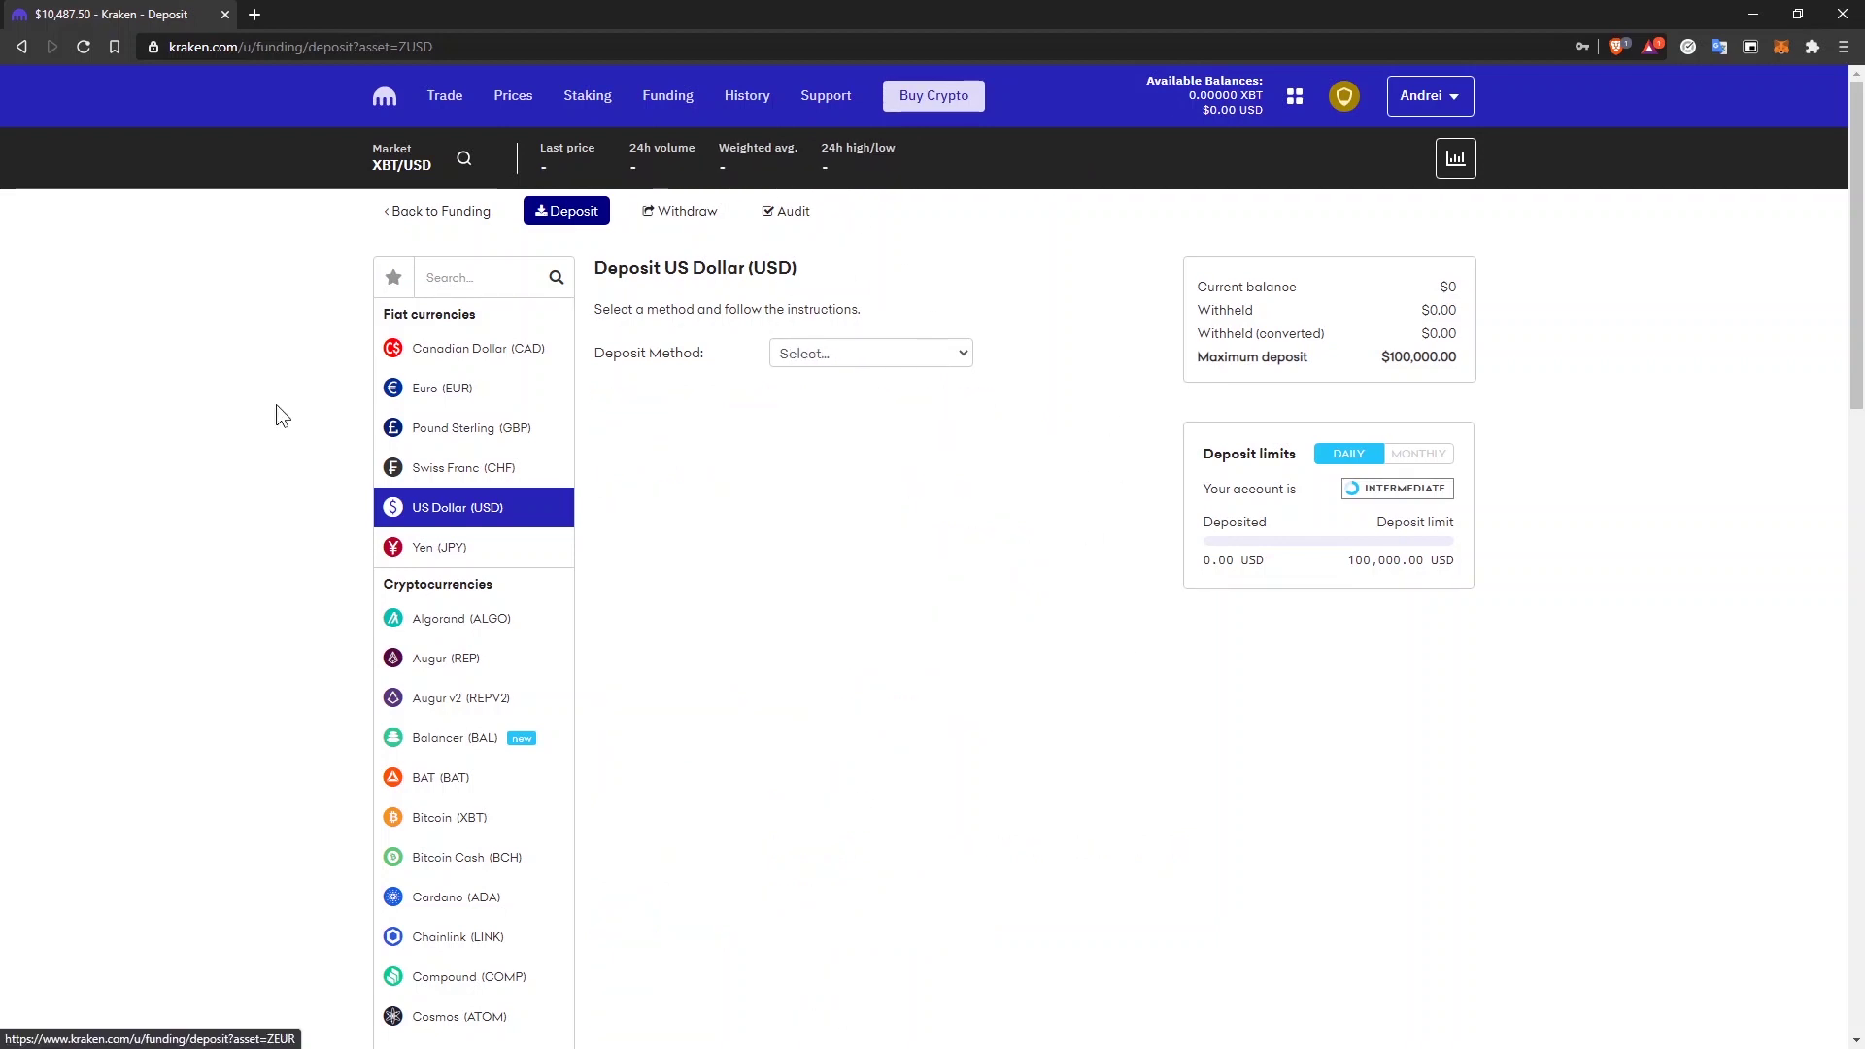
left_click(465, 431)
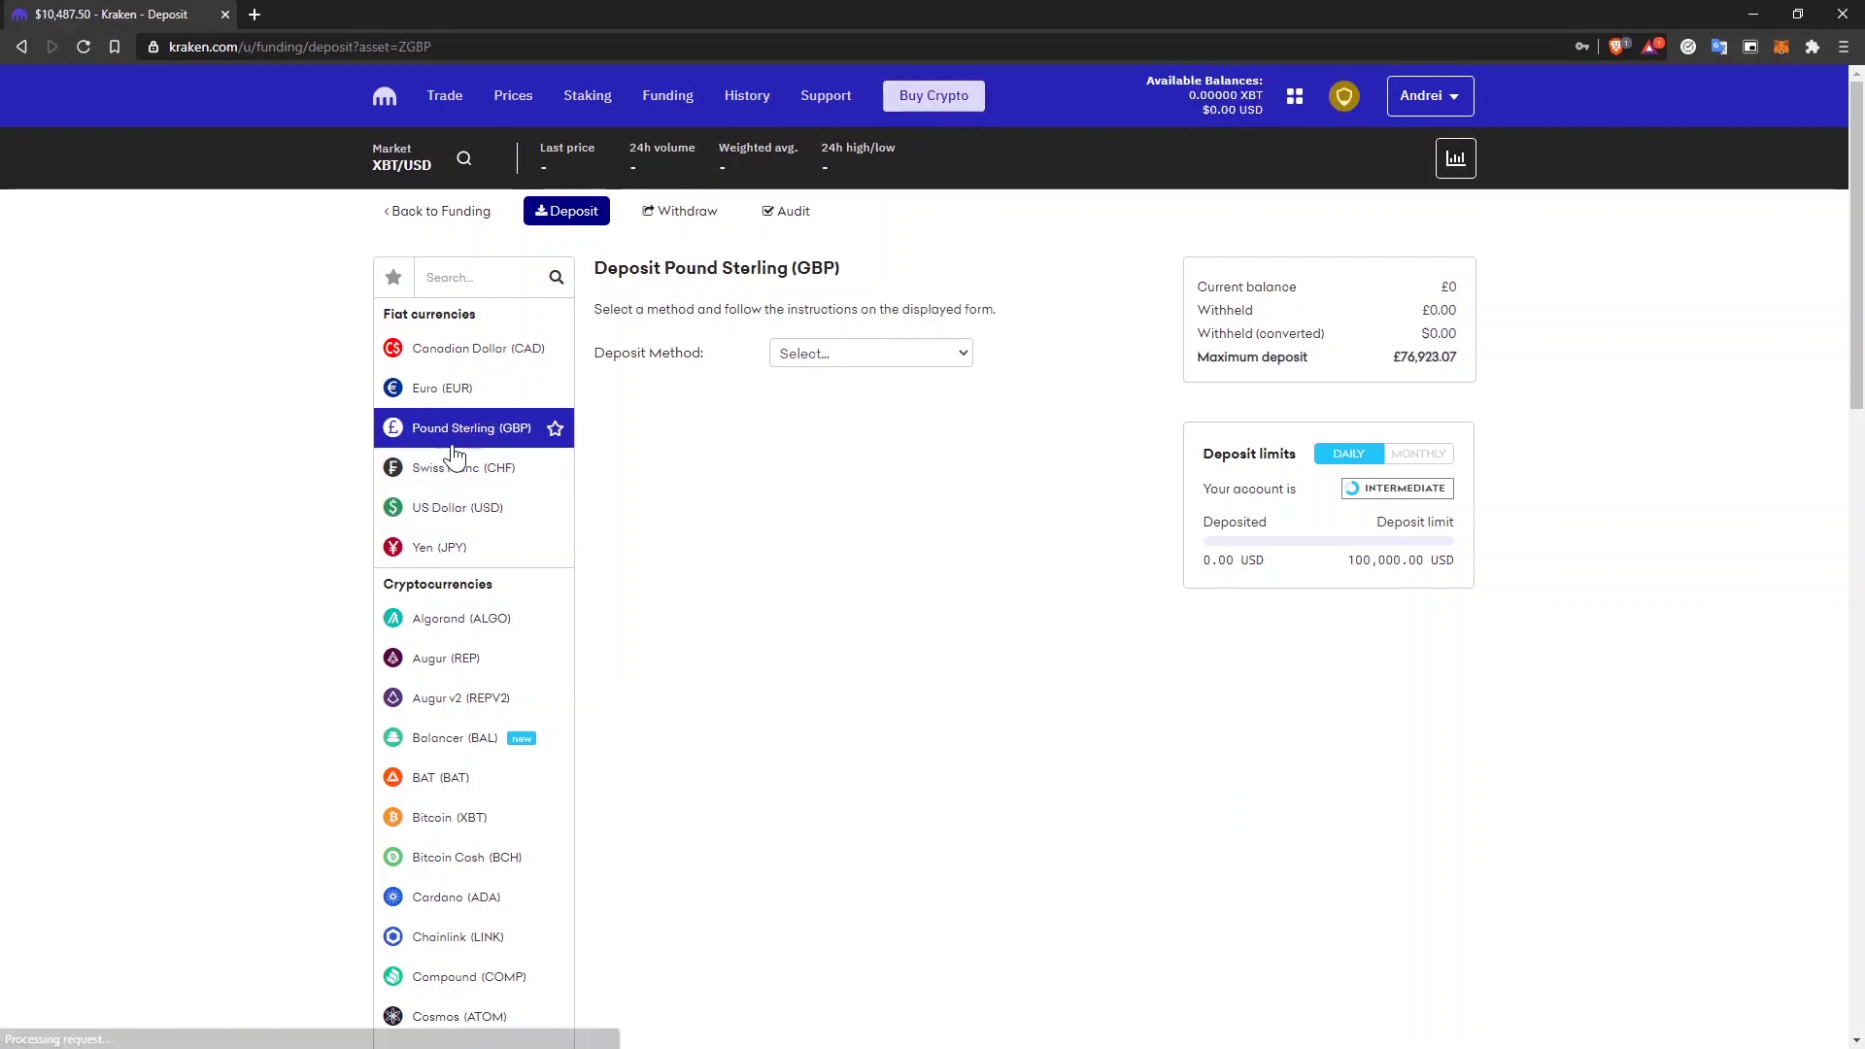
left_click(952, 358)
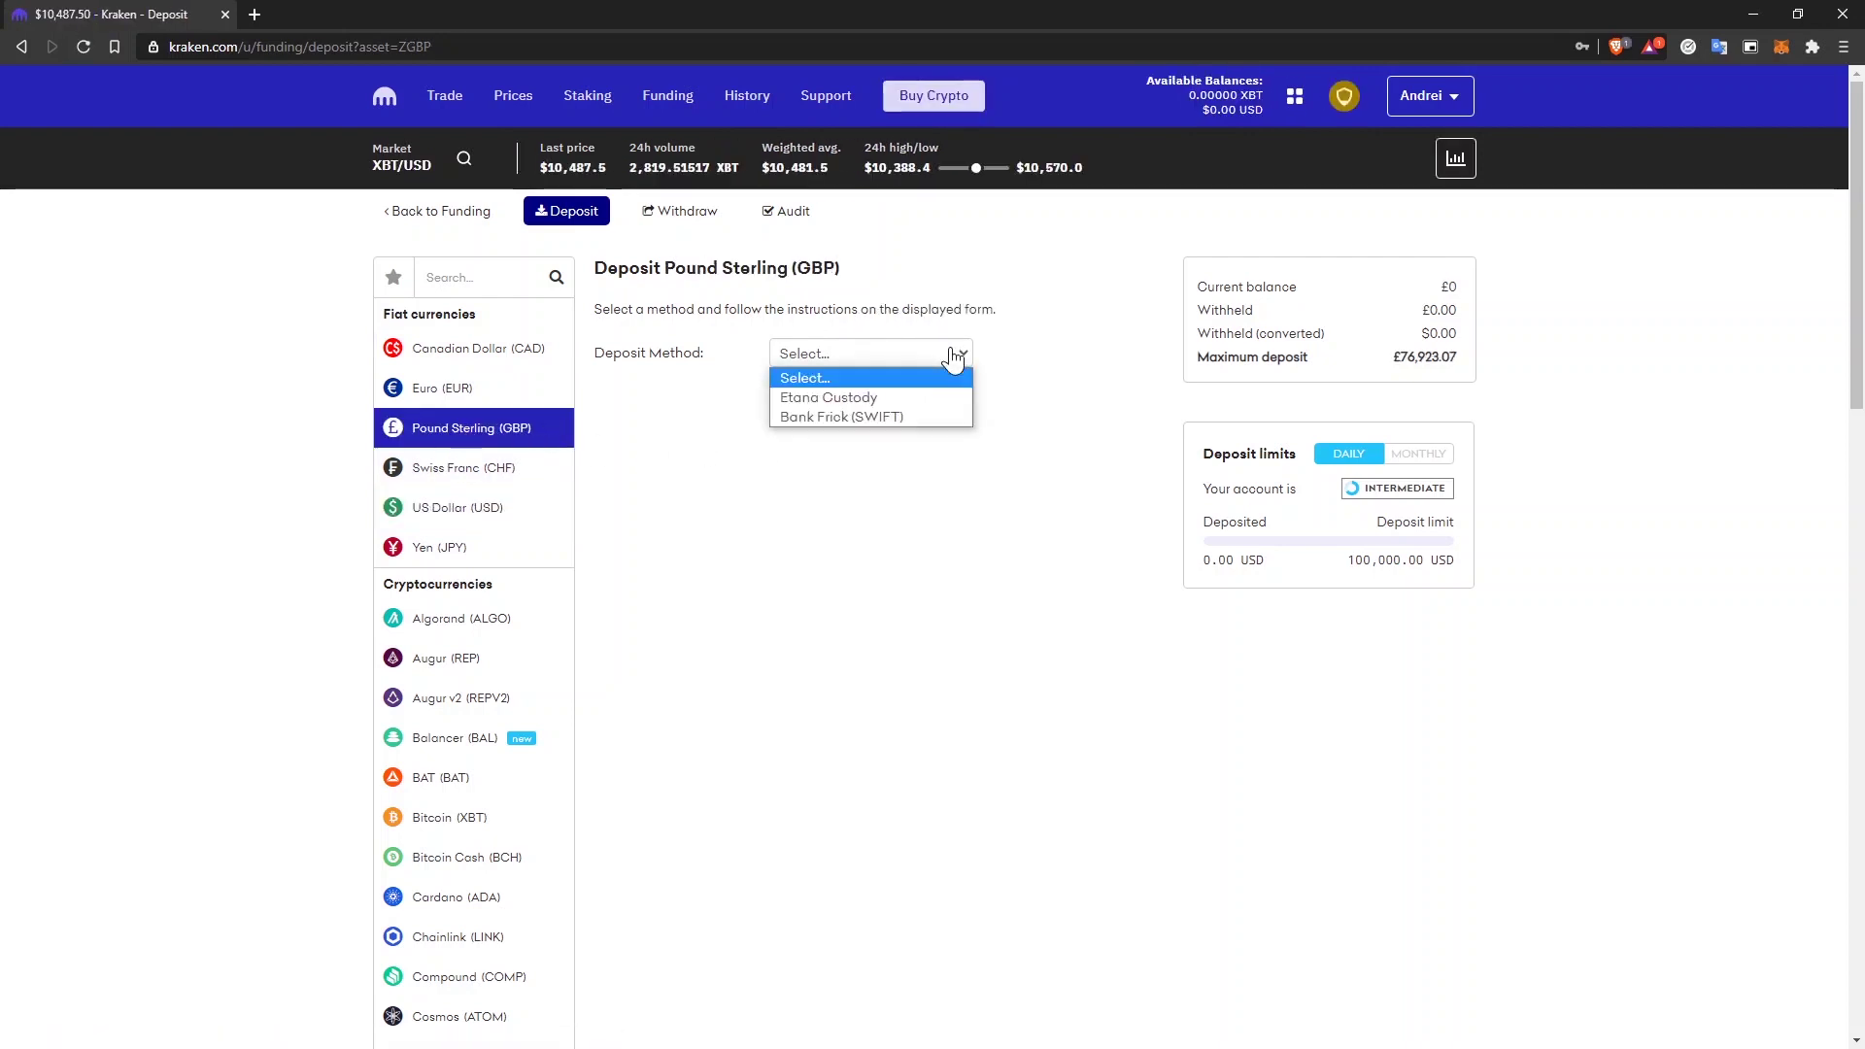
left_click(831, 416)
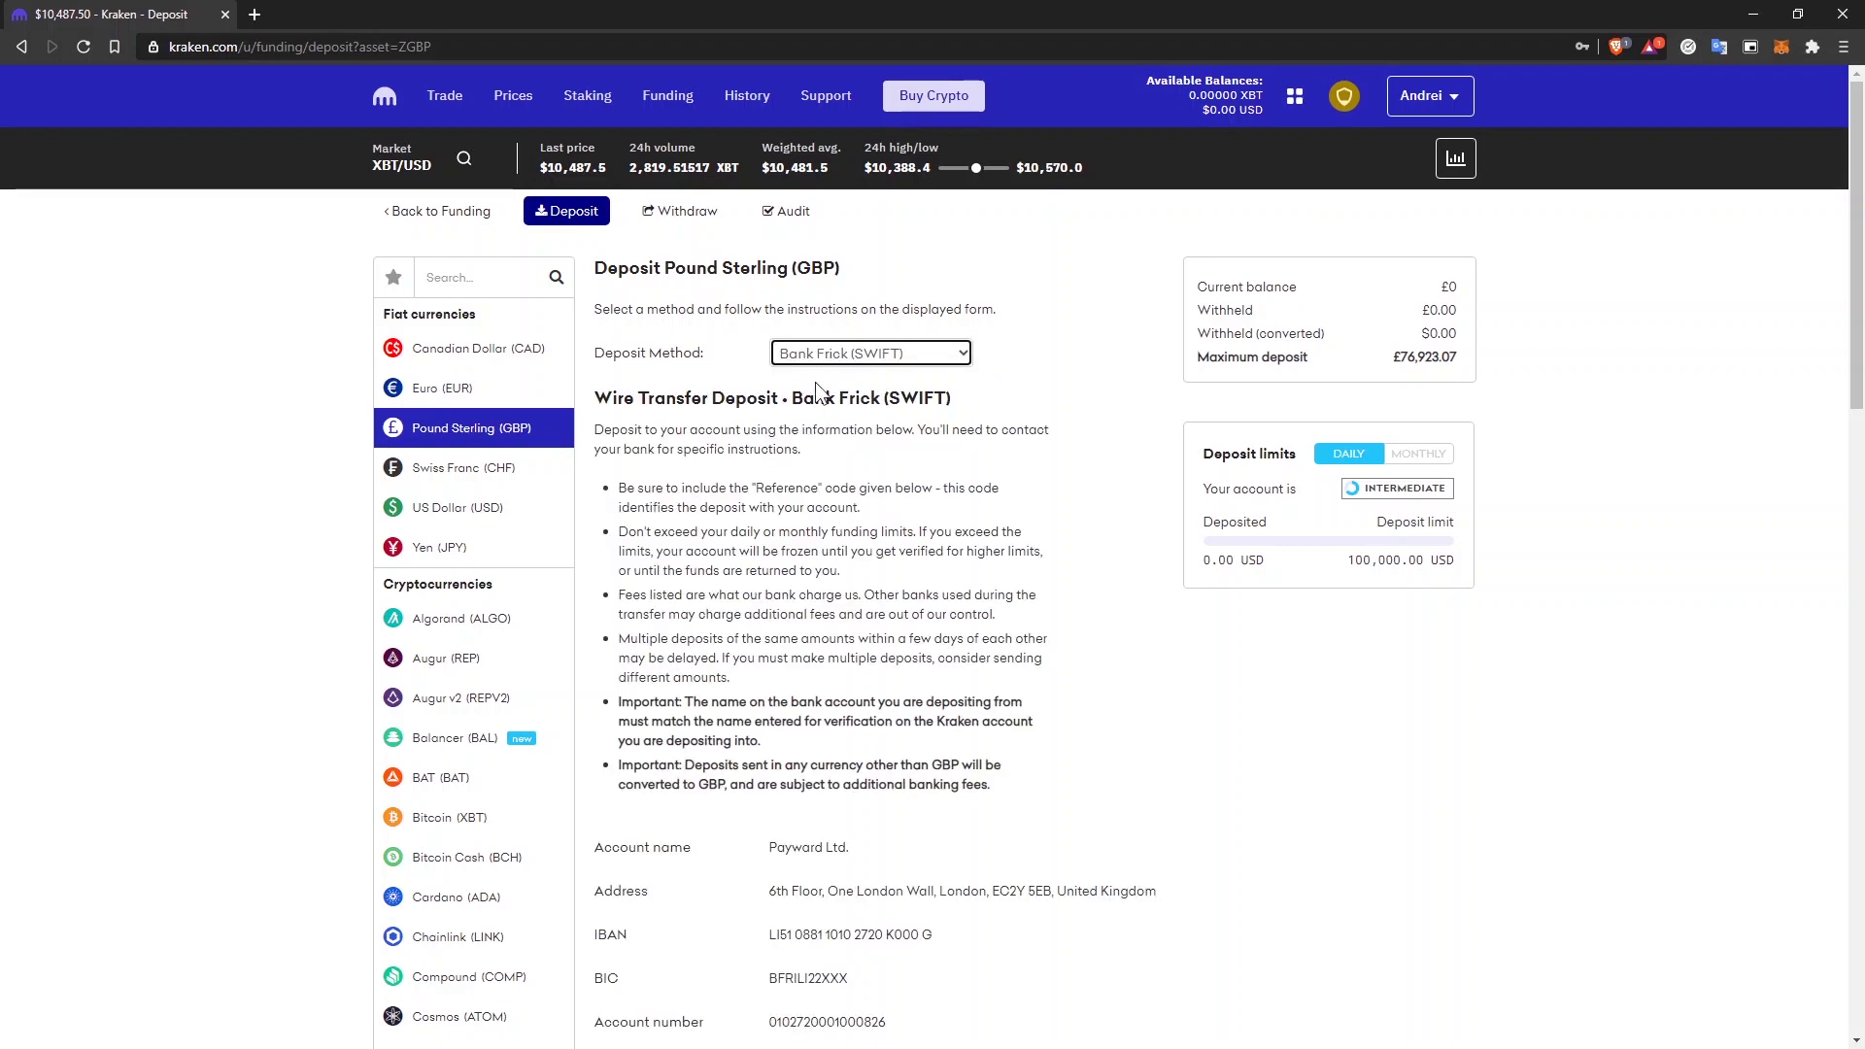
Review the Bank Frick details, then change the GBP deposit method to Etana Custody.
scroll(870, 371, "down", 3)
scroll(872, 372, "down", 4)
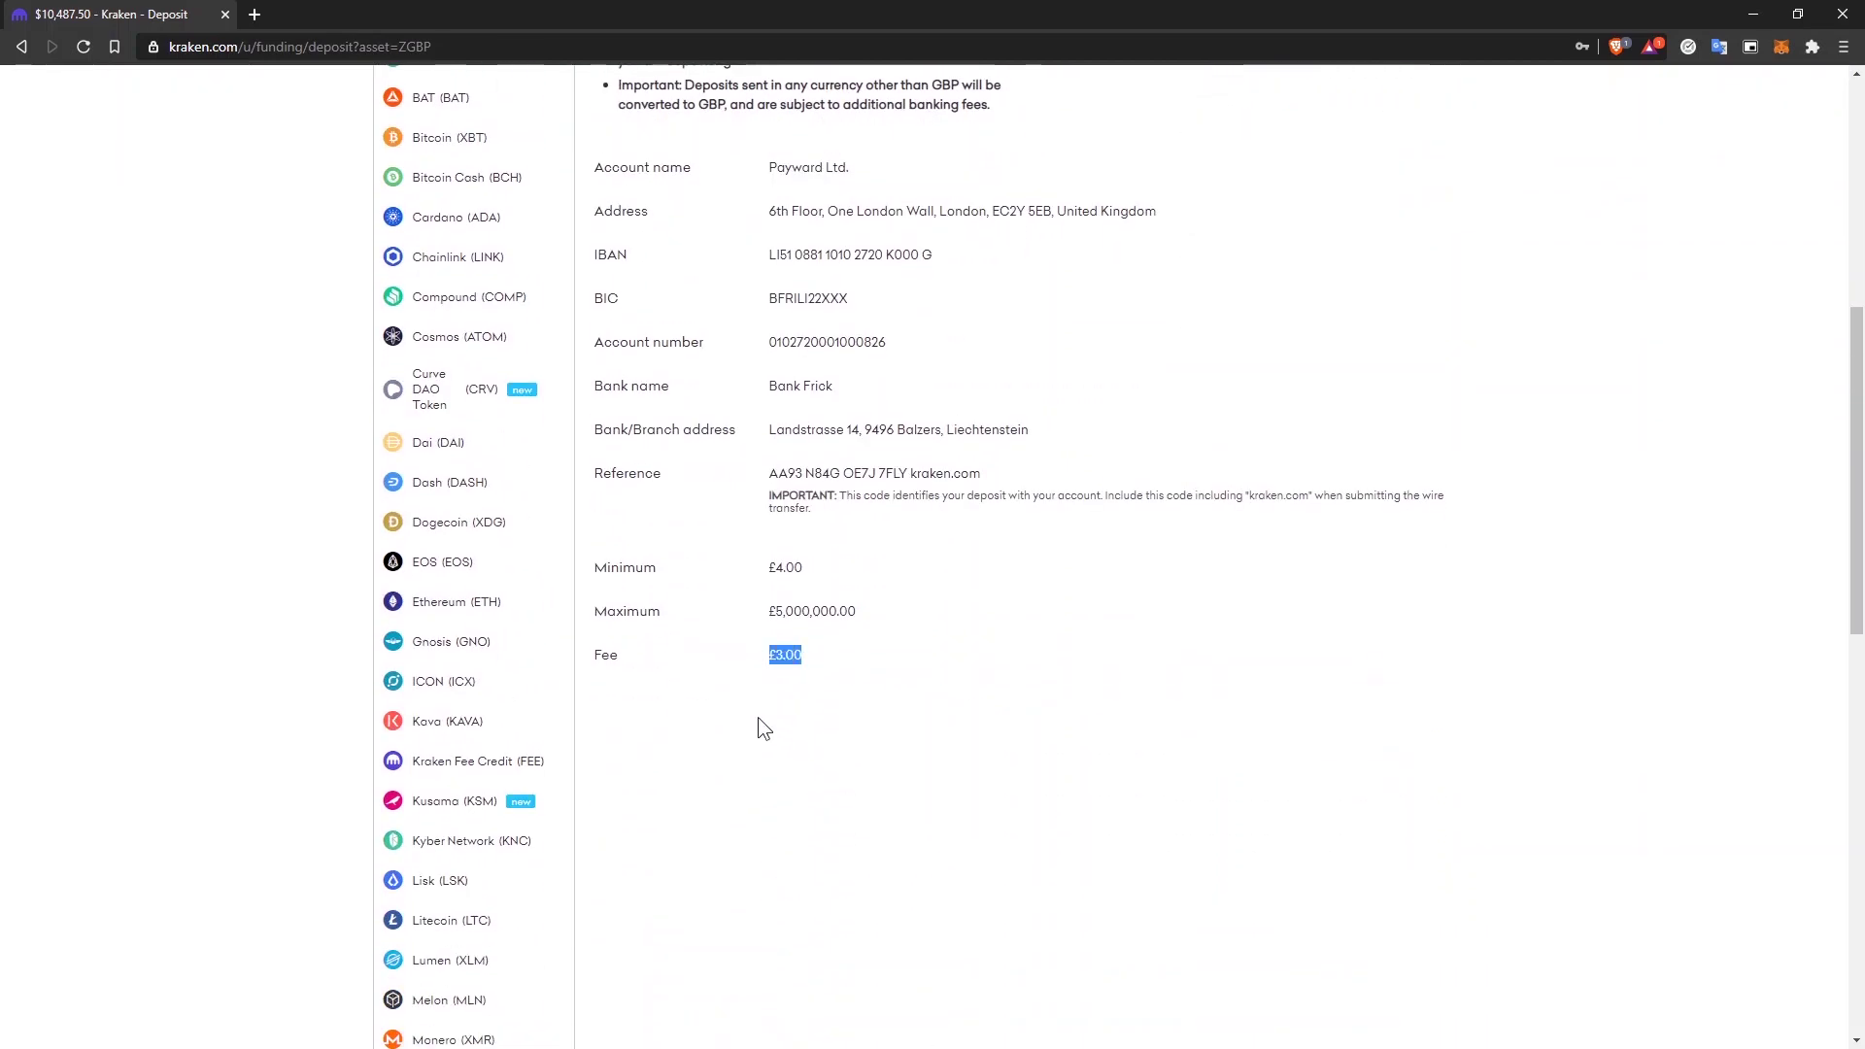
scroll(760, 715, "up", 7)
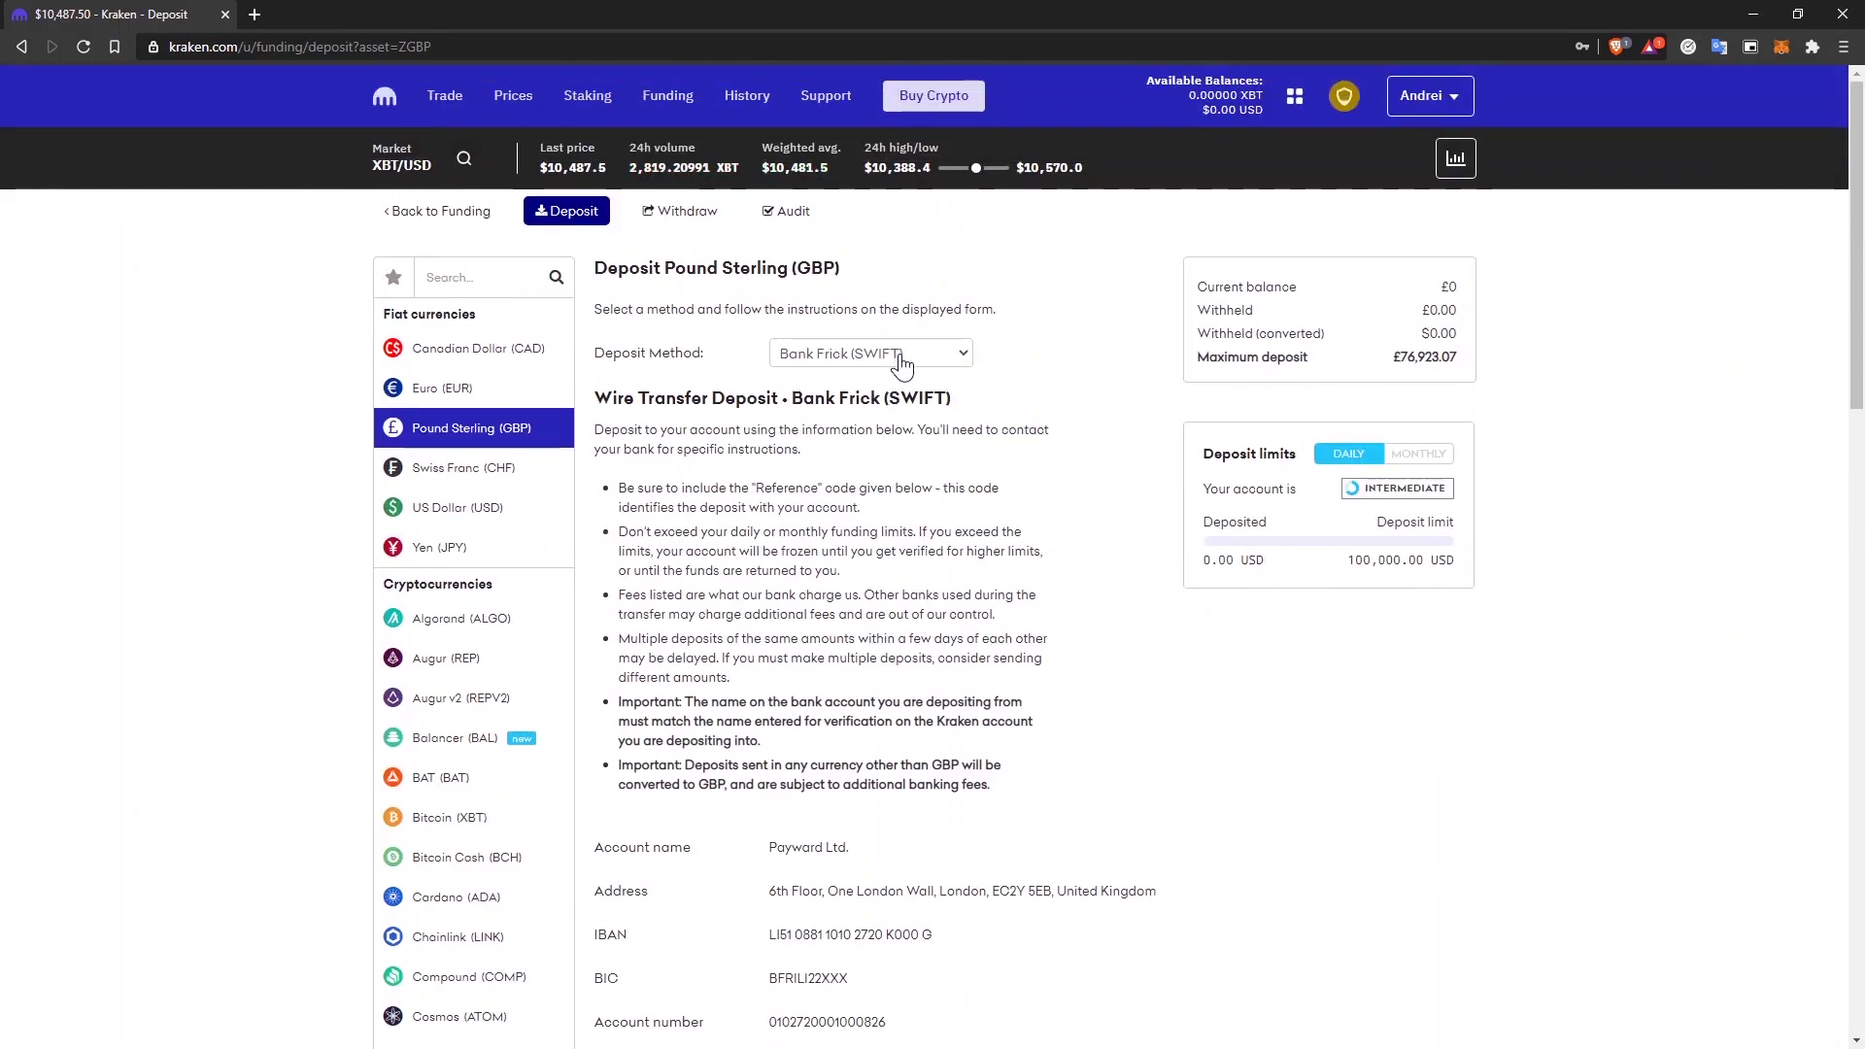
left_click(902, 362)
left_click(859, 400)
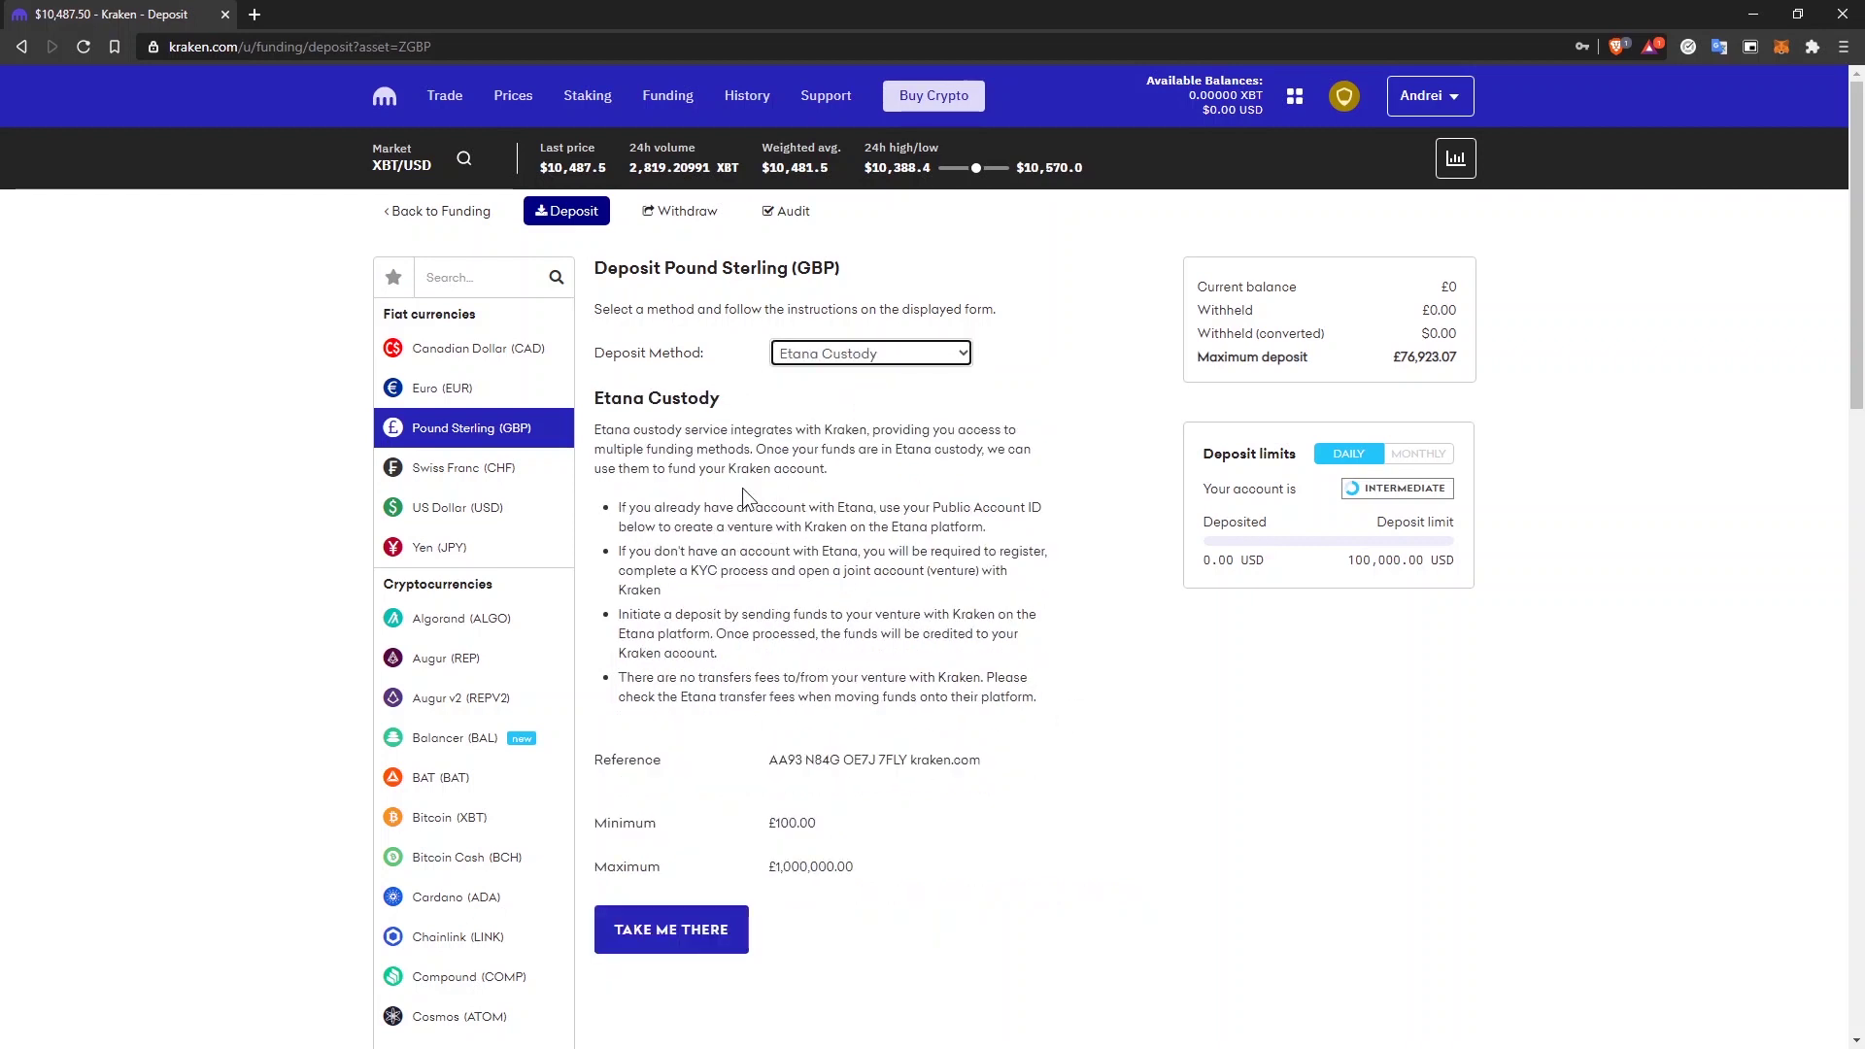
Switch to a Euro deposit and review the Fidor Bank AG (SEPA) method.
left_click(445, 386)
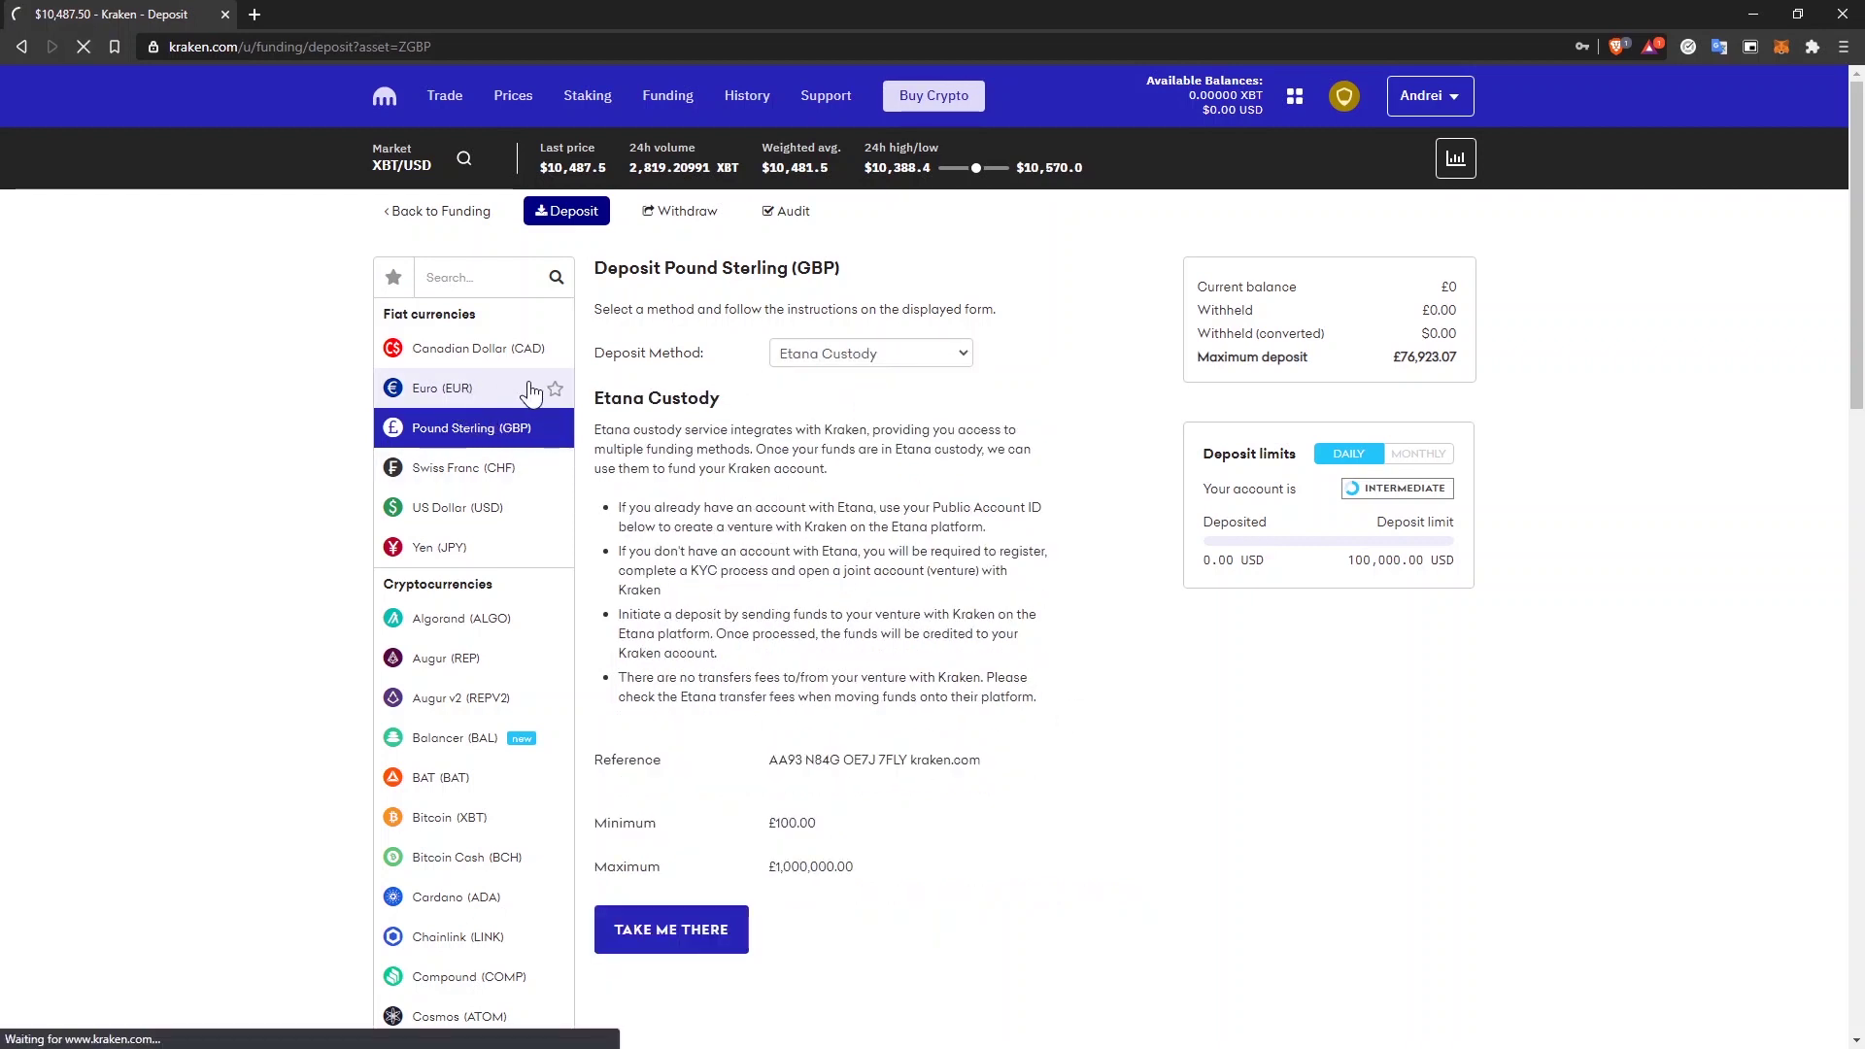
left_click(867, 357)
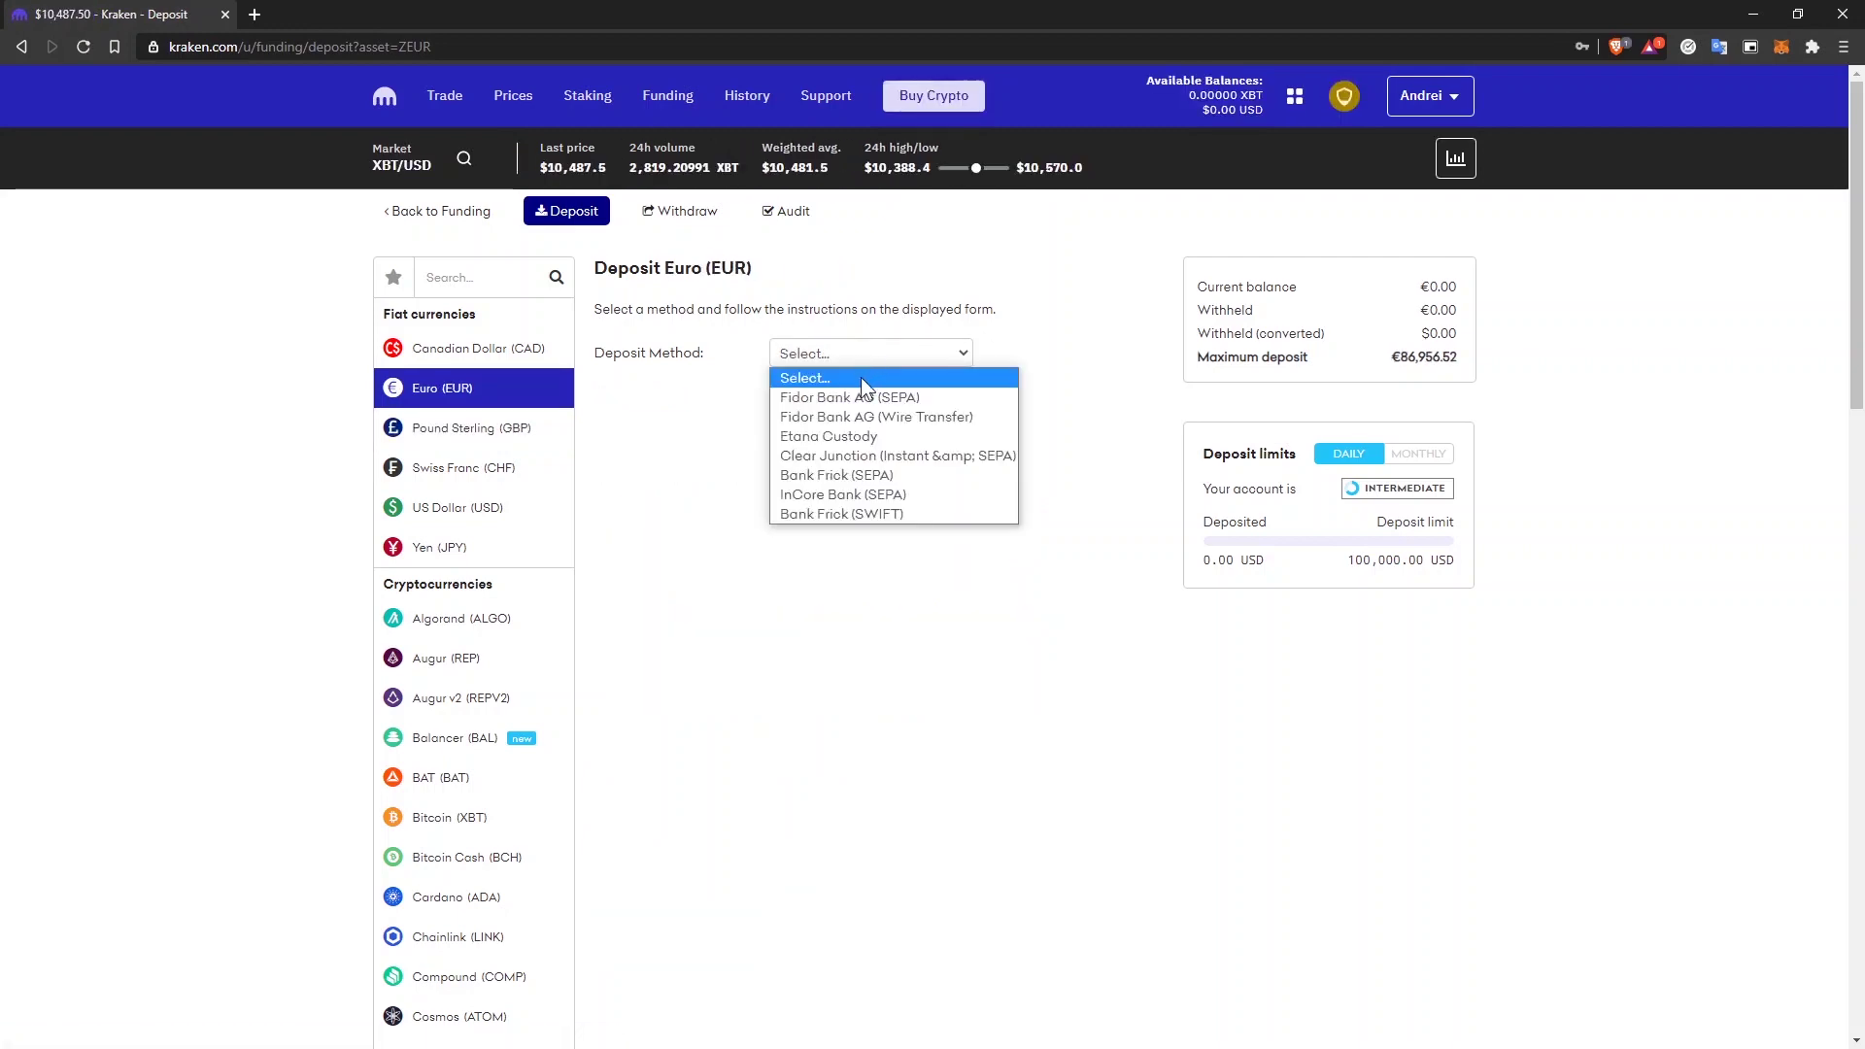
left_click(869, 396)
scroll(933, 563, "down", 4)
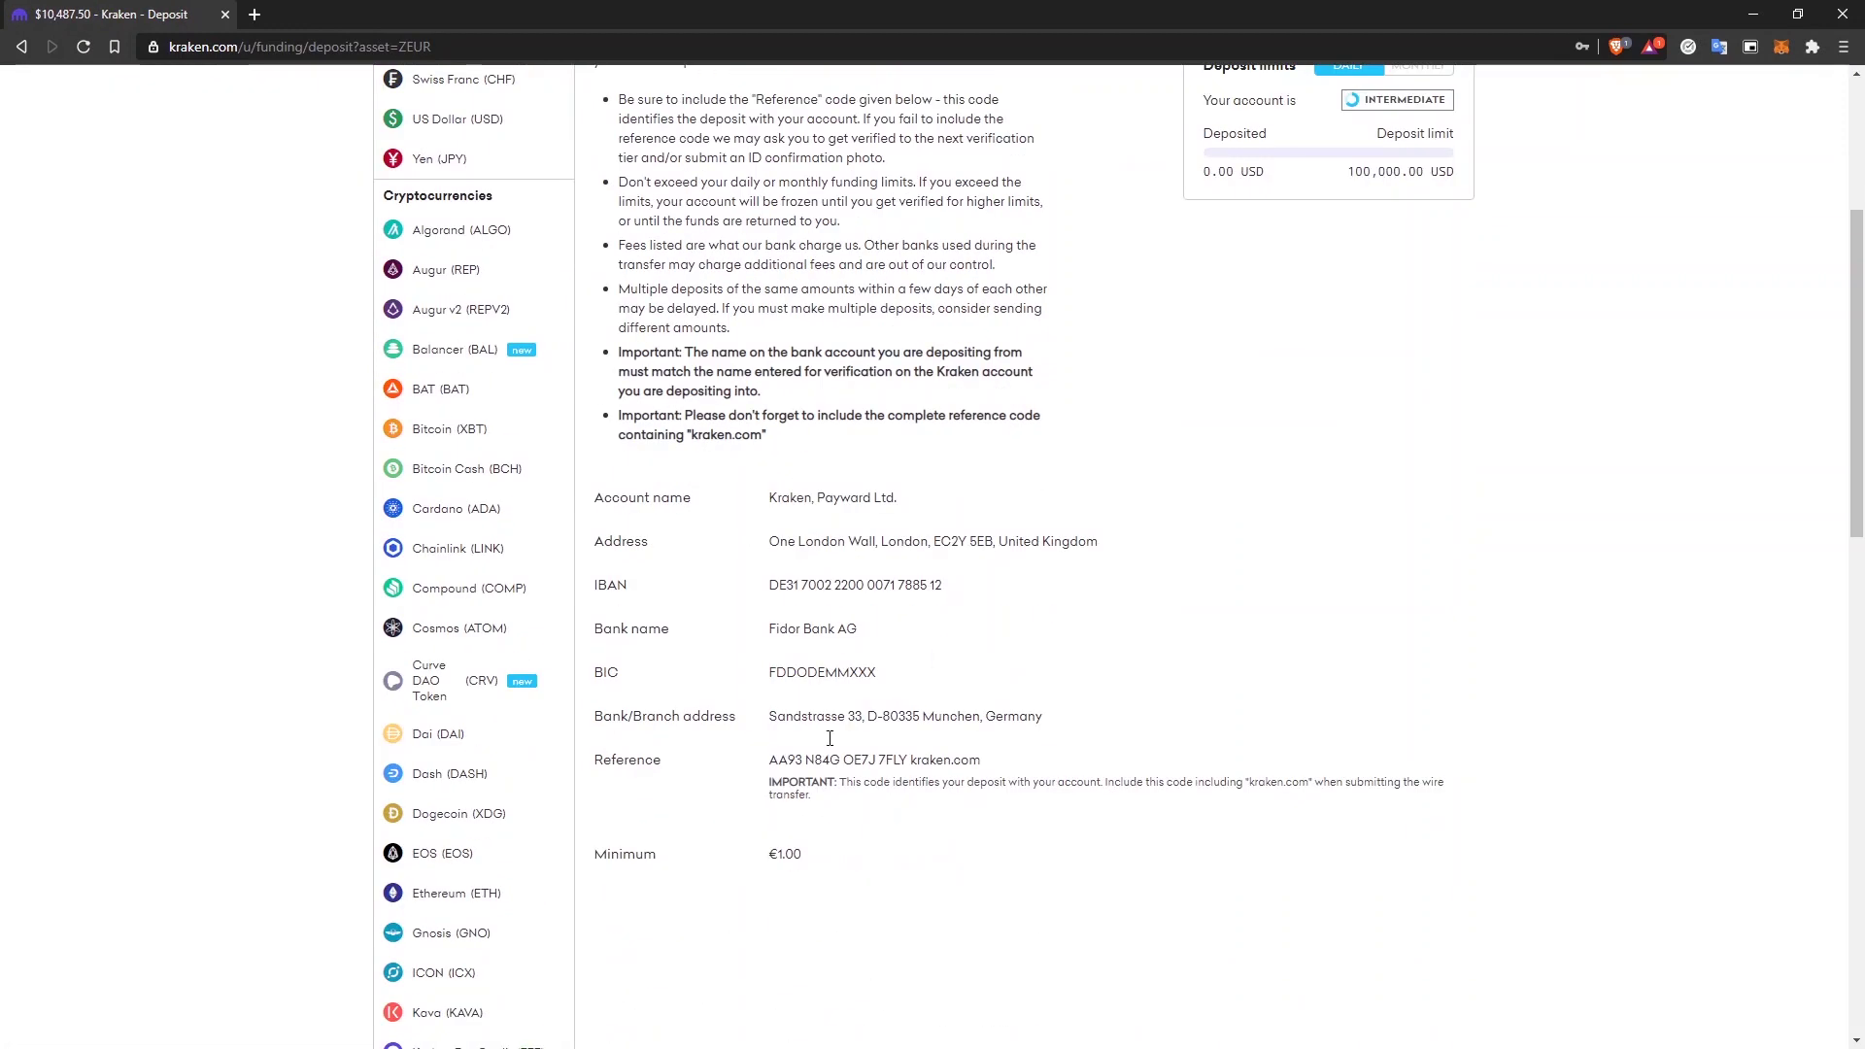
scroll(785, 876, "up", 4)
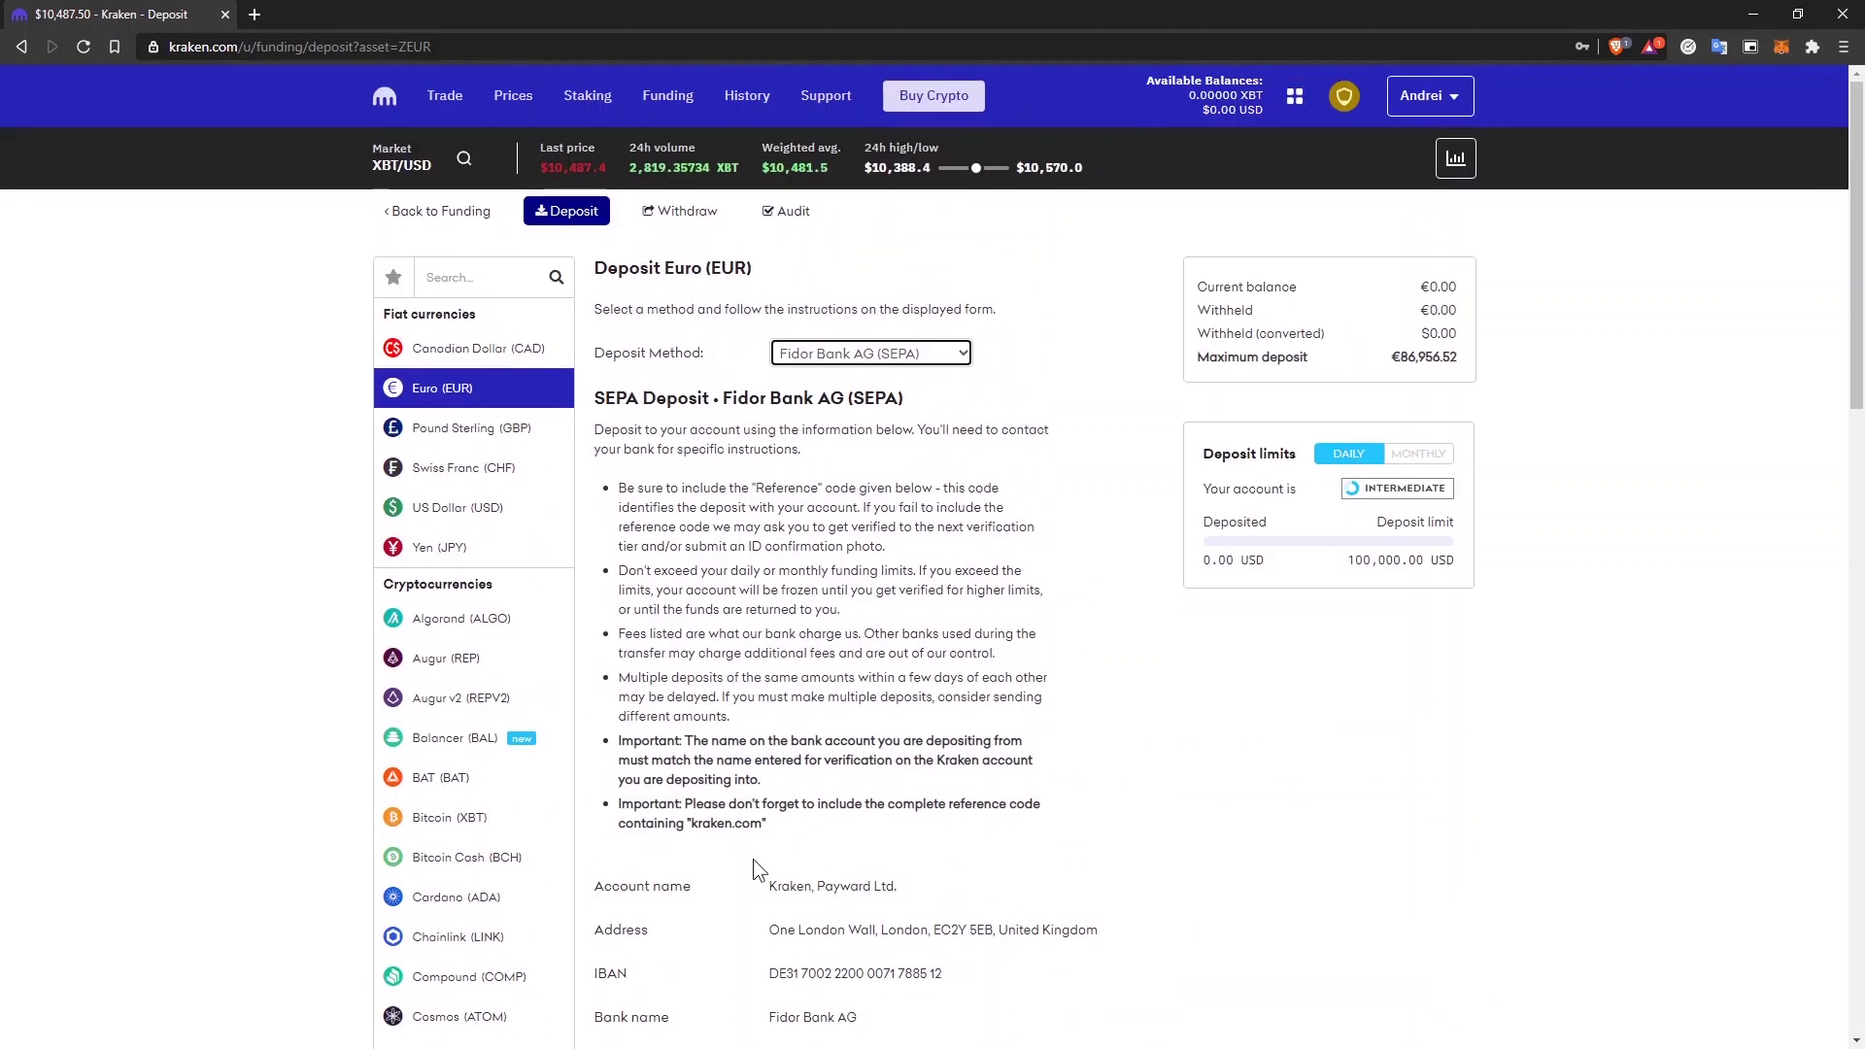
left_click(868, 359)
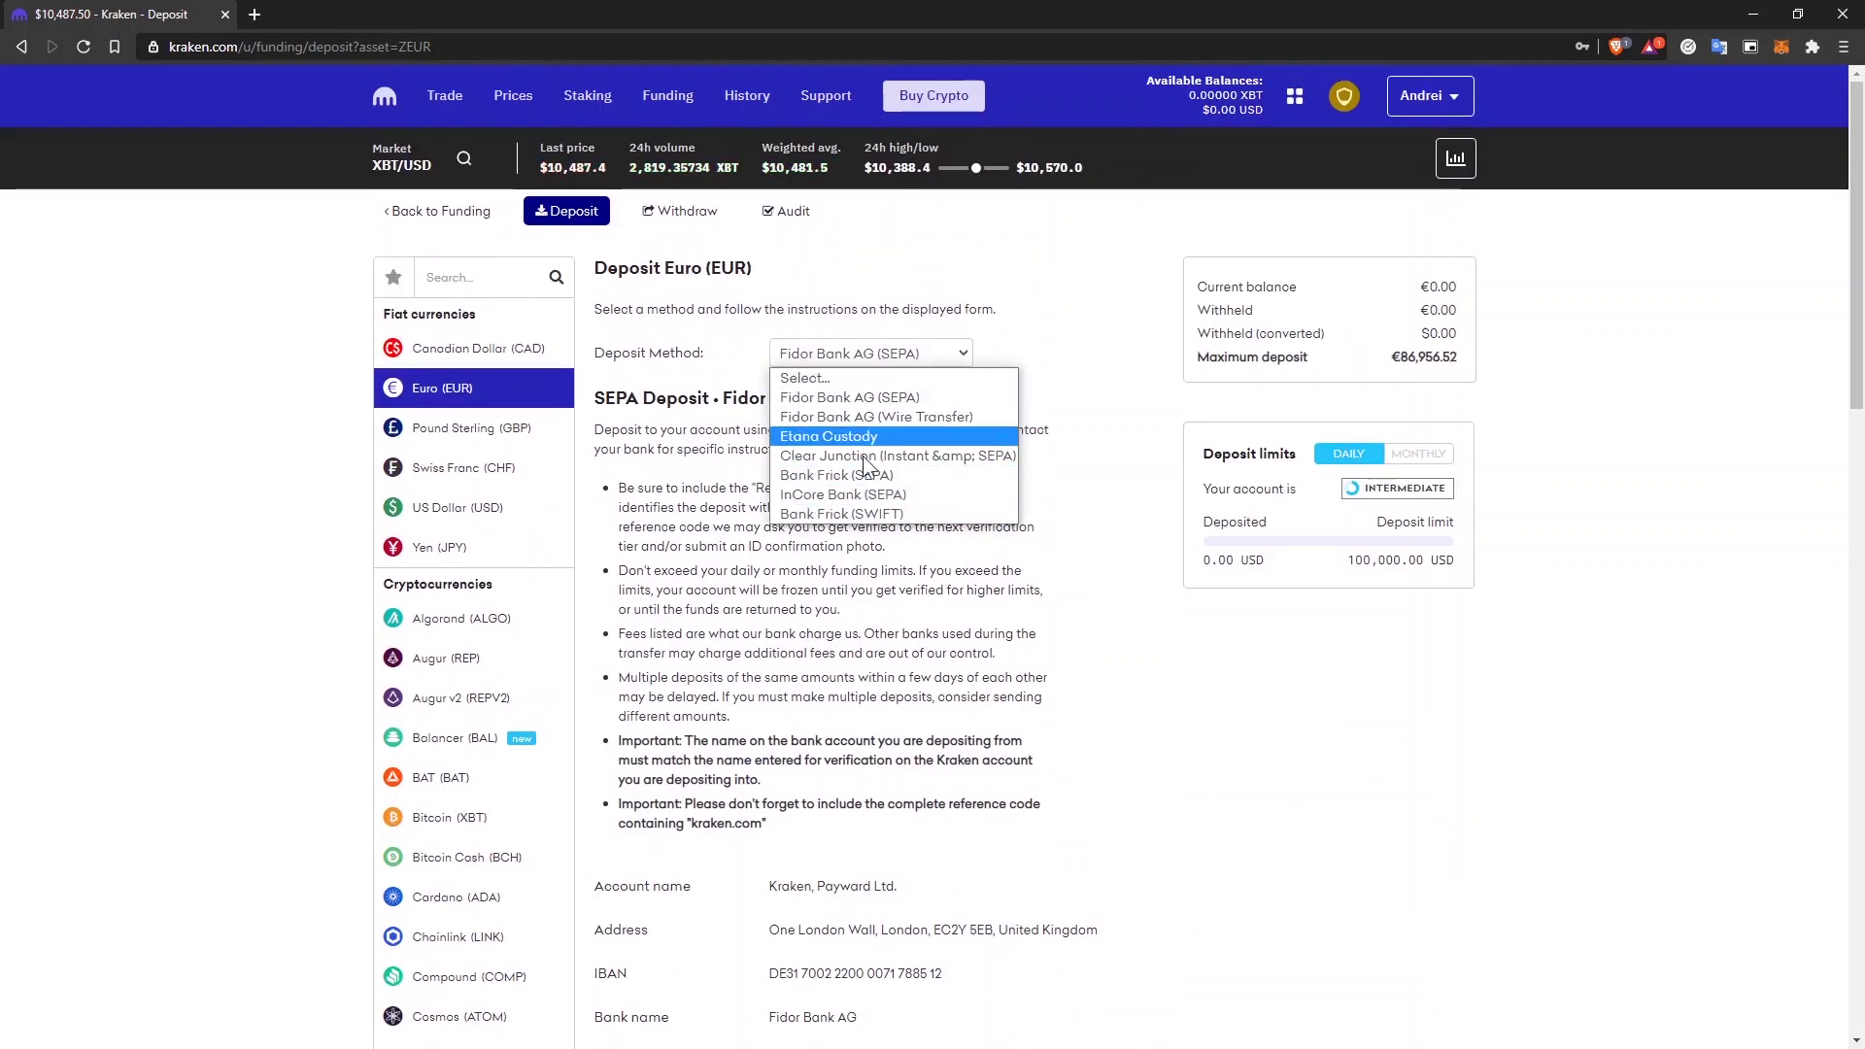
left_click(812, 610)
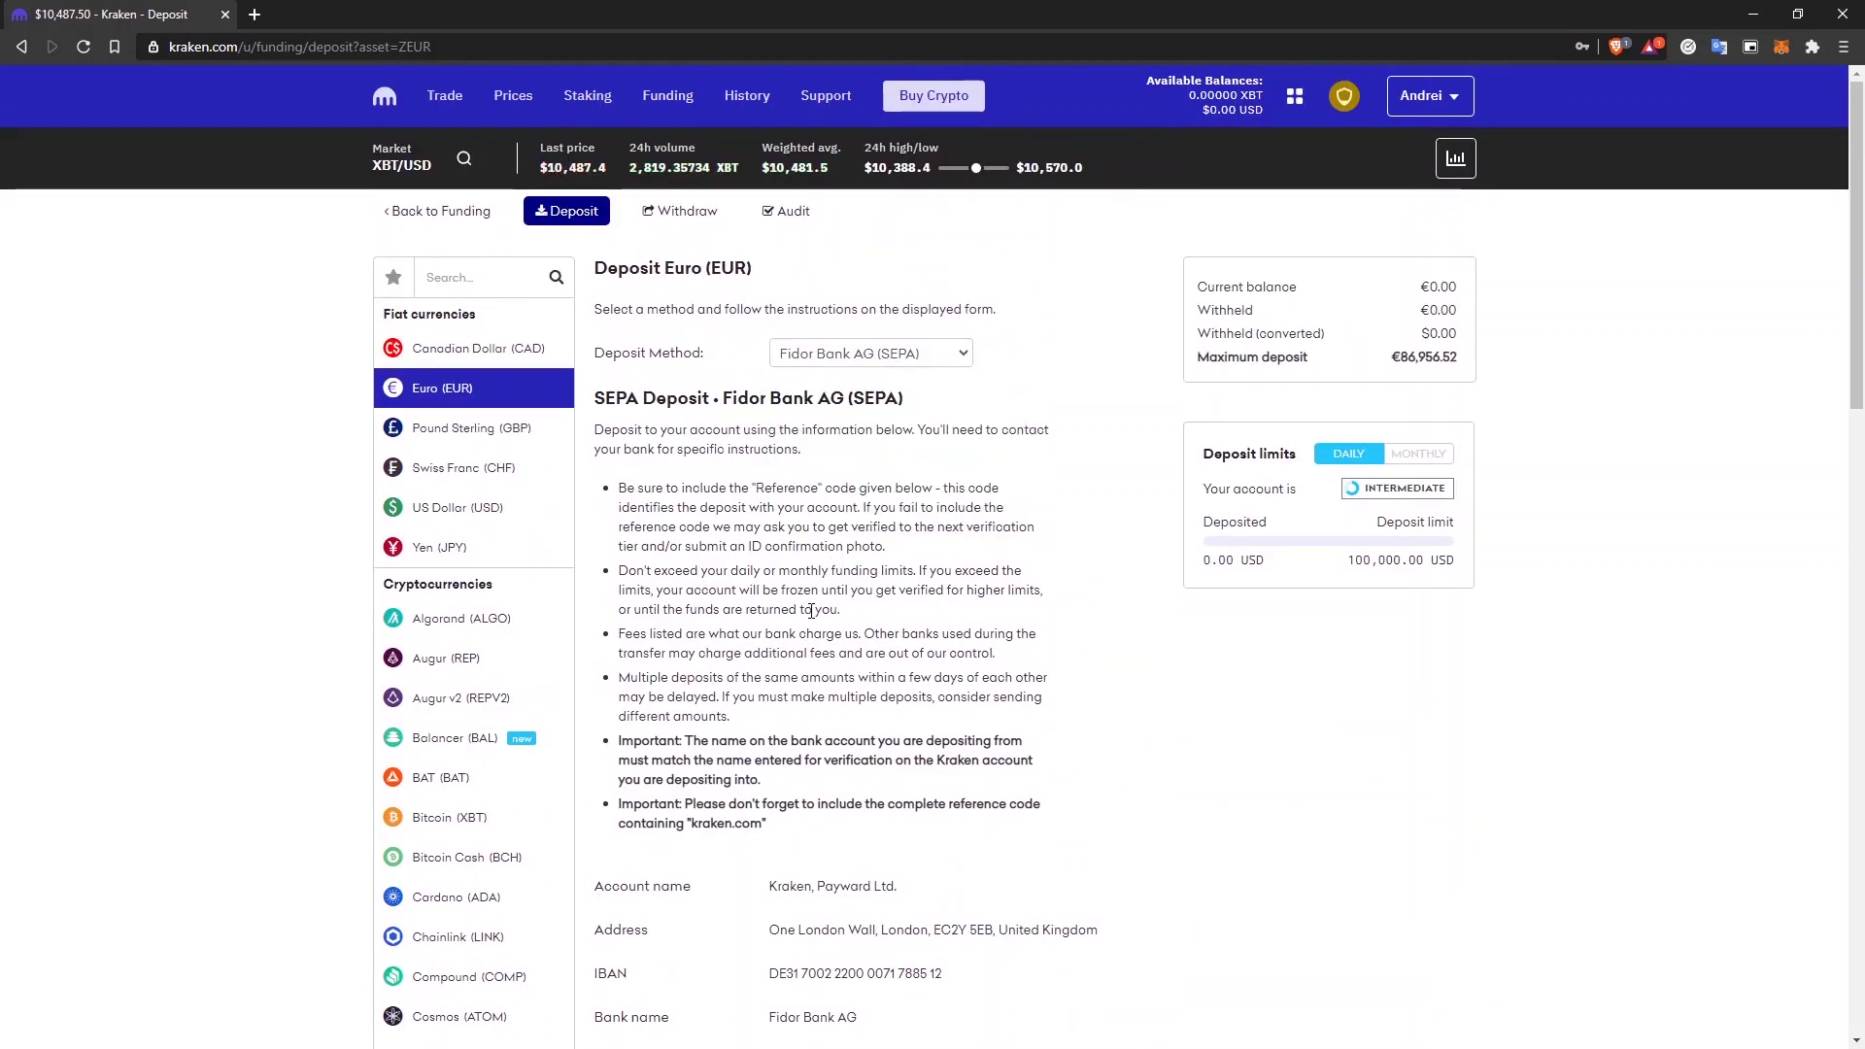
Switch to a Canadian Dollar deposit using the Bank Frick (SWIFT) wire method.
left_click(525, 352)
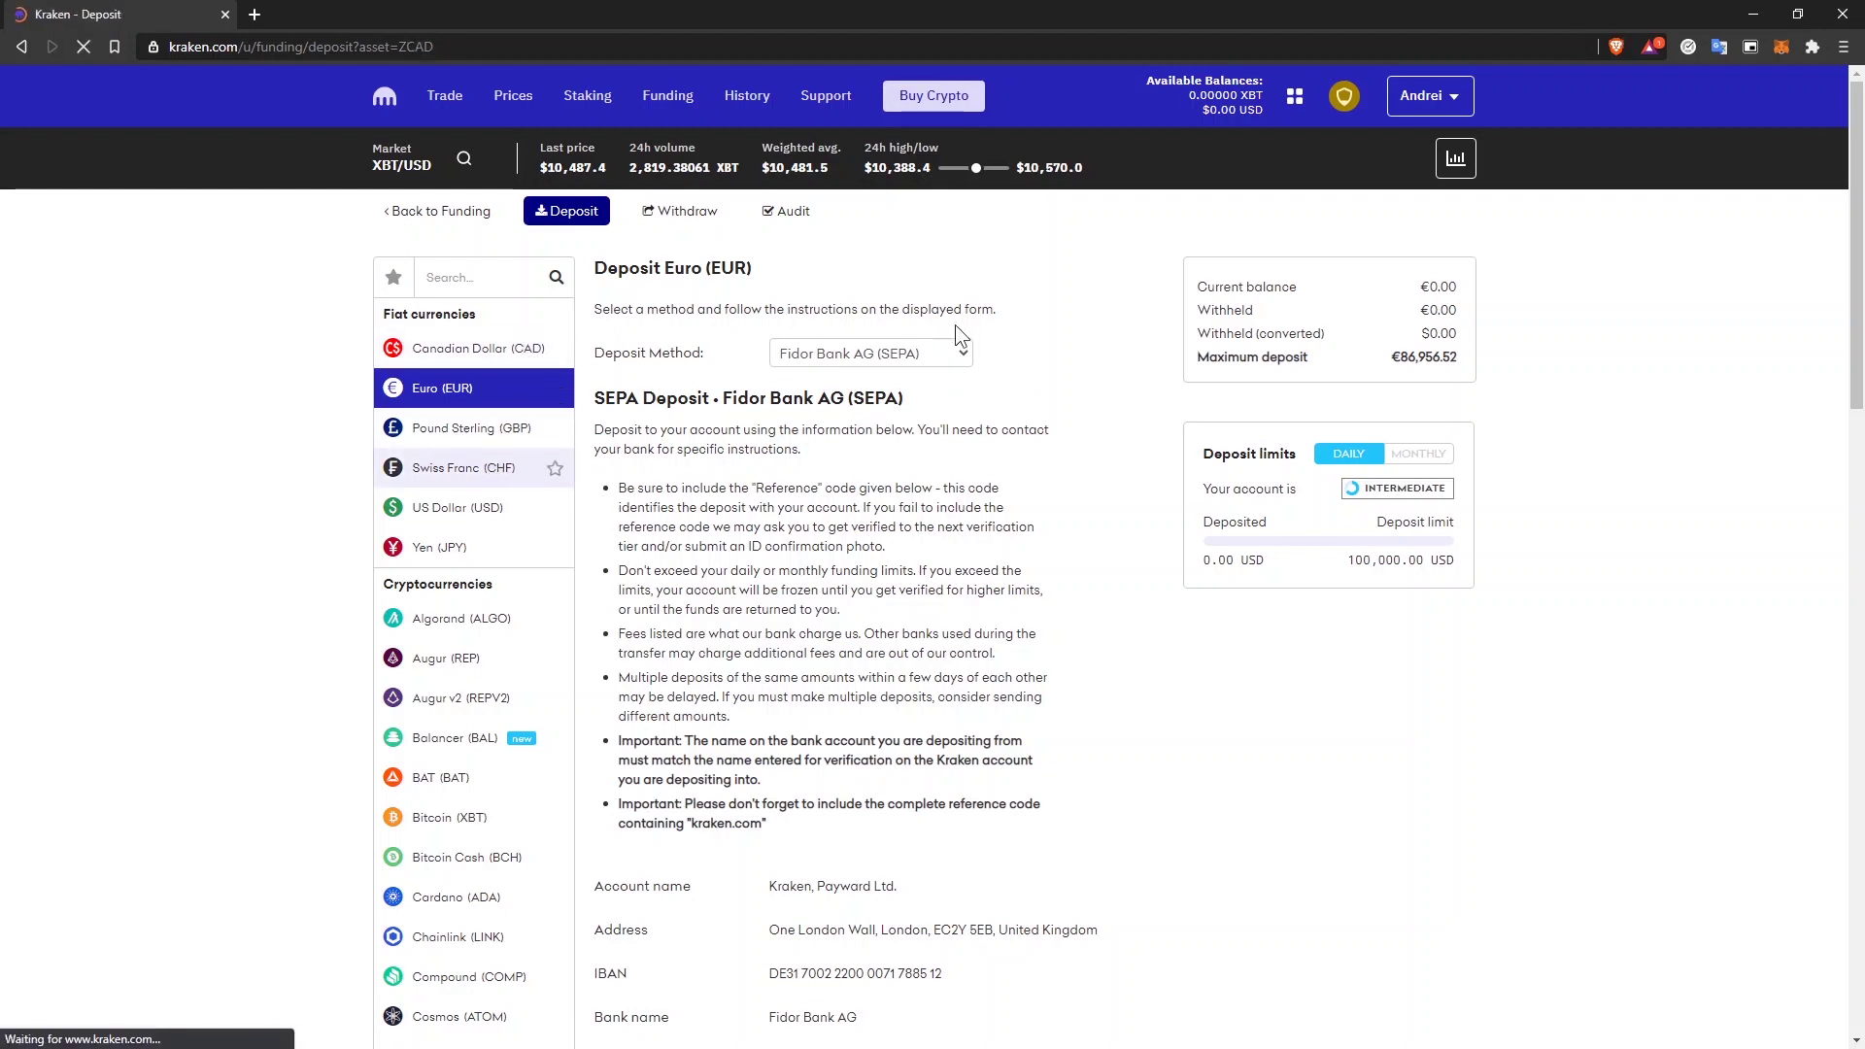
left_click(899, 359)
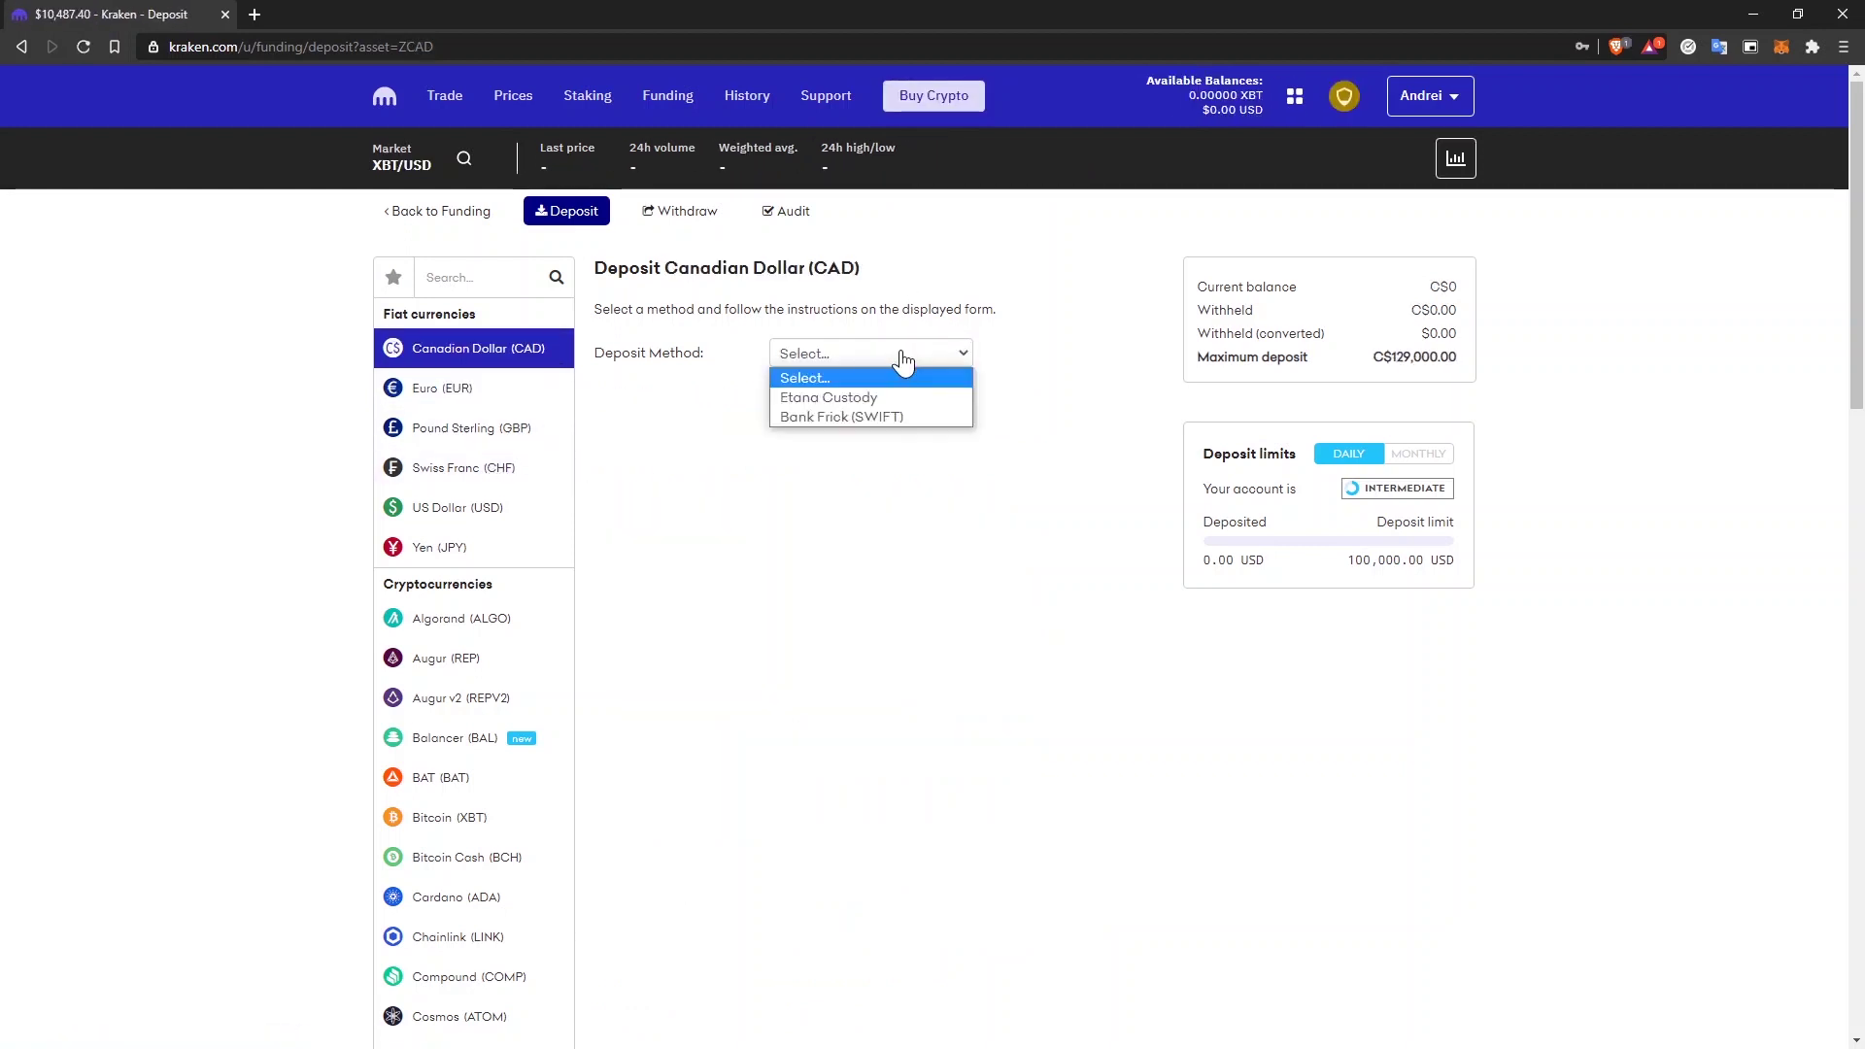
left_click(890, 416)
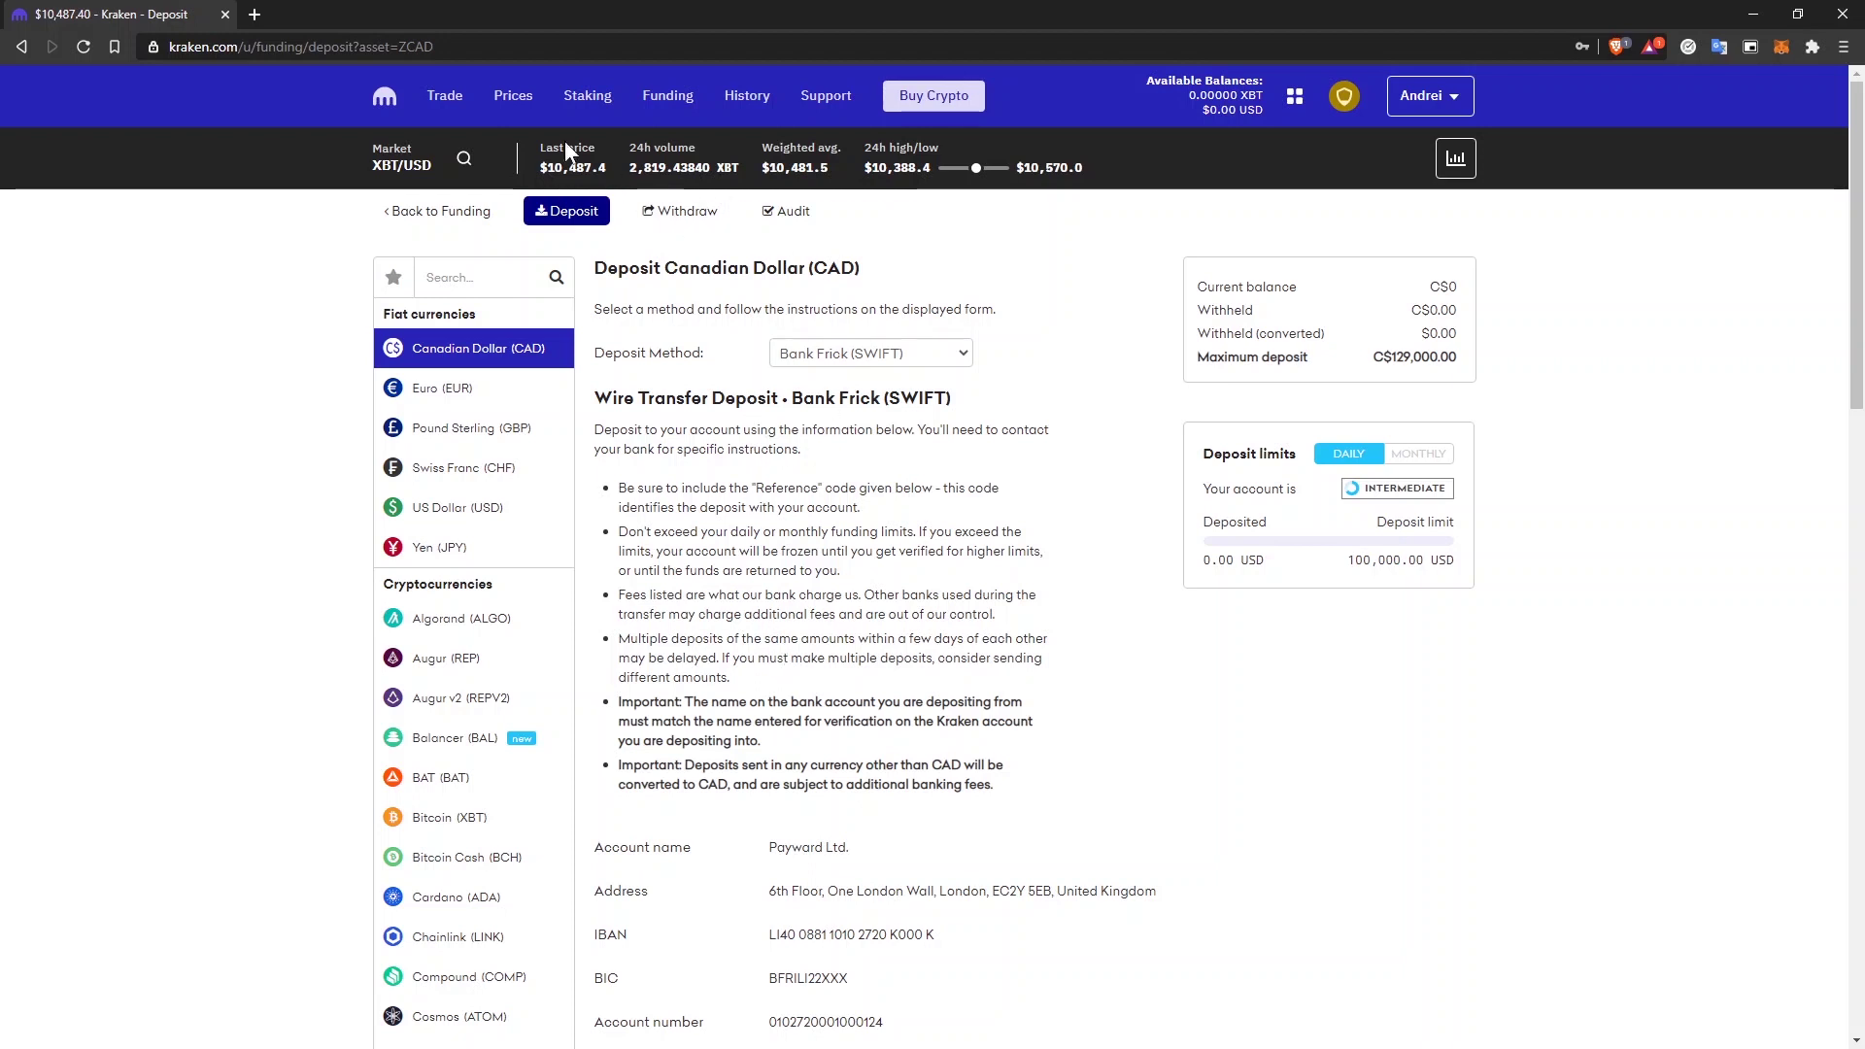
Go to the Trade page and open the full BTC/USD chart at trade.kraken.com in a new tab.
left_click(452, 101)
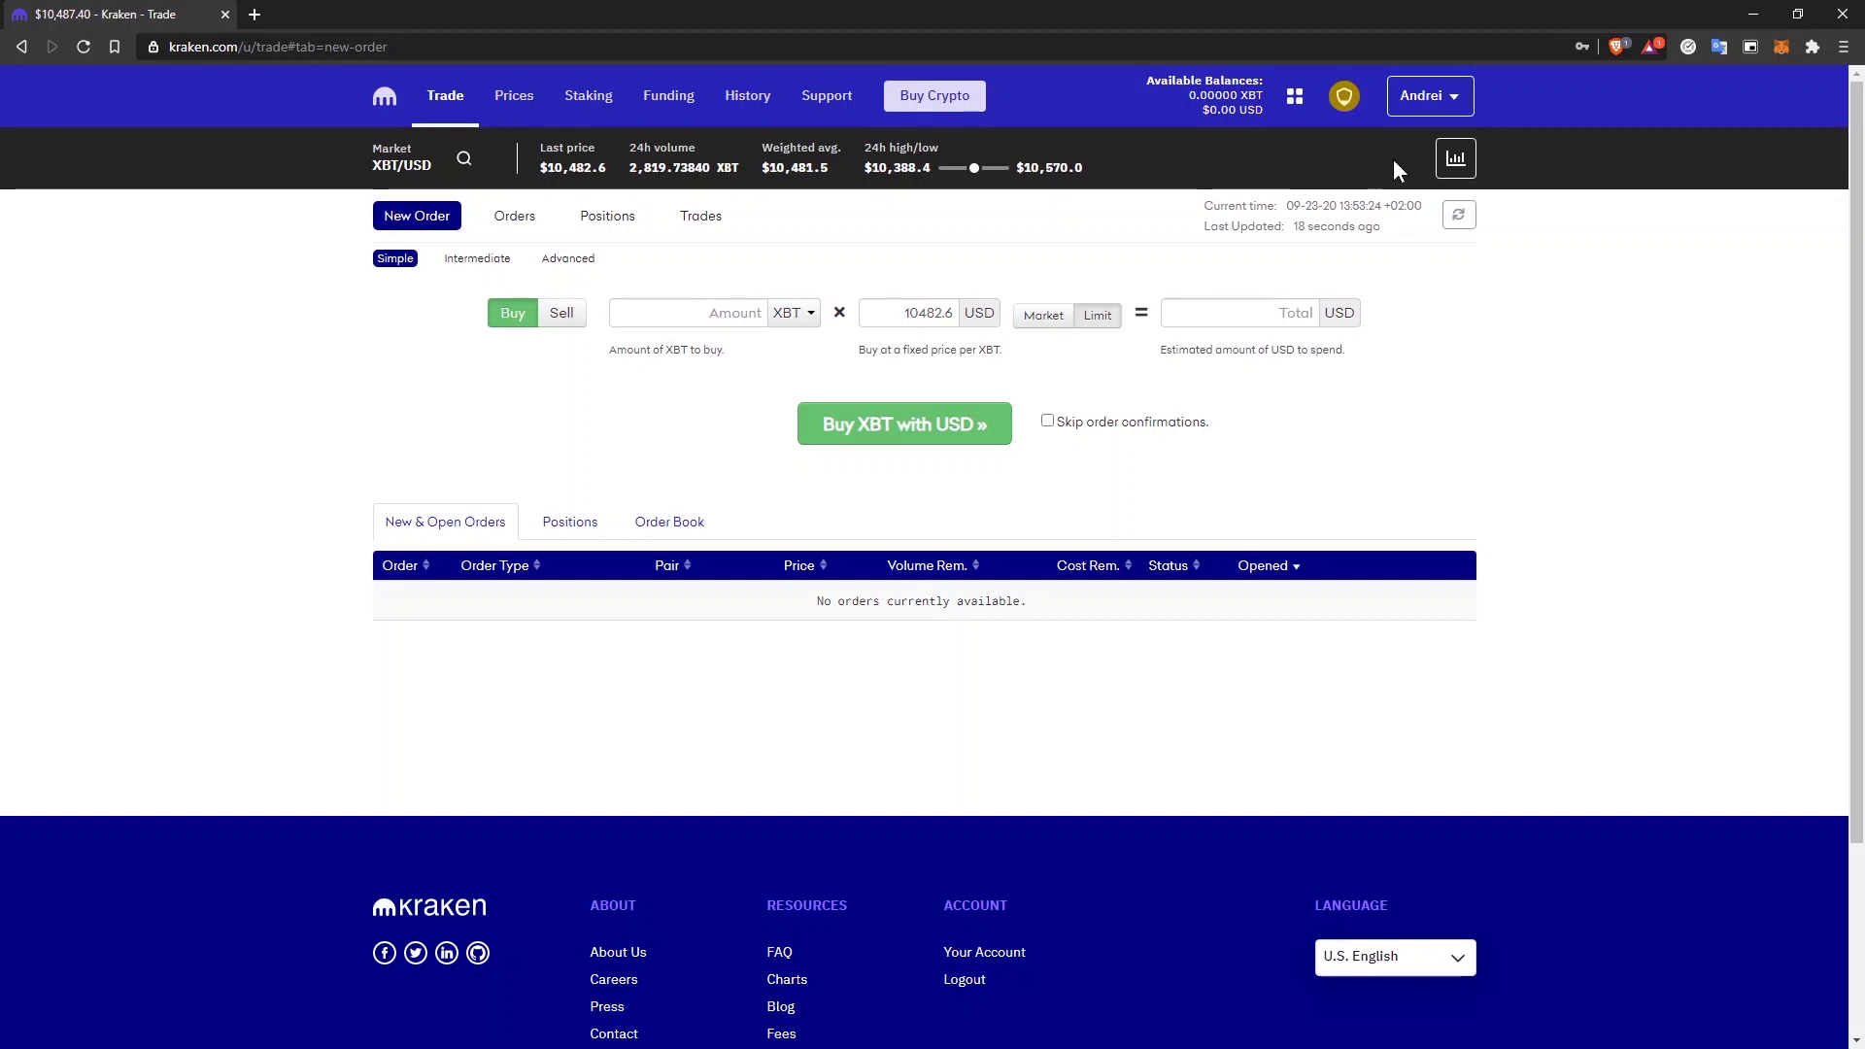
left_click(1463, 160)
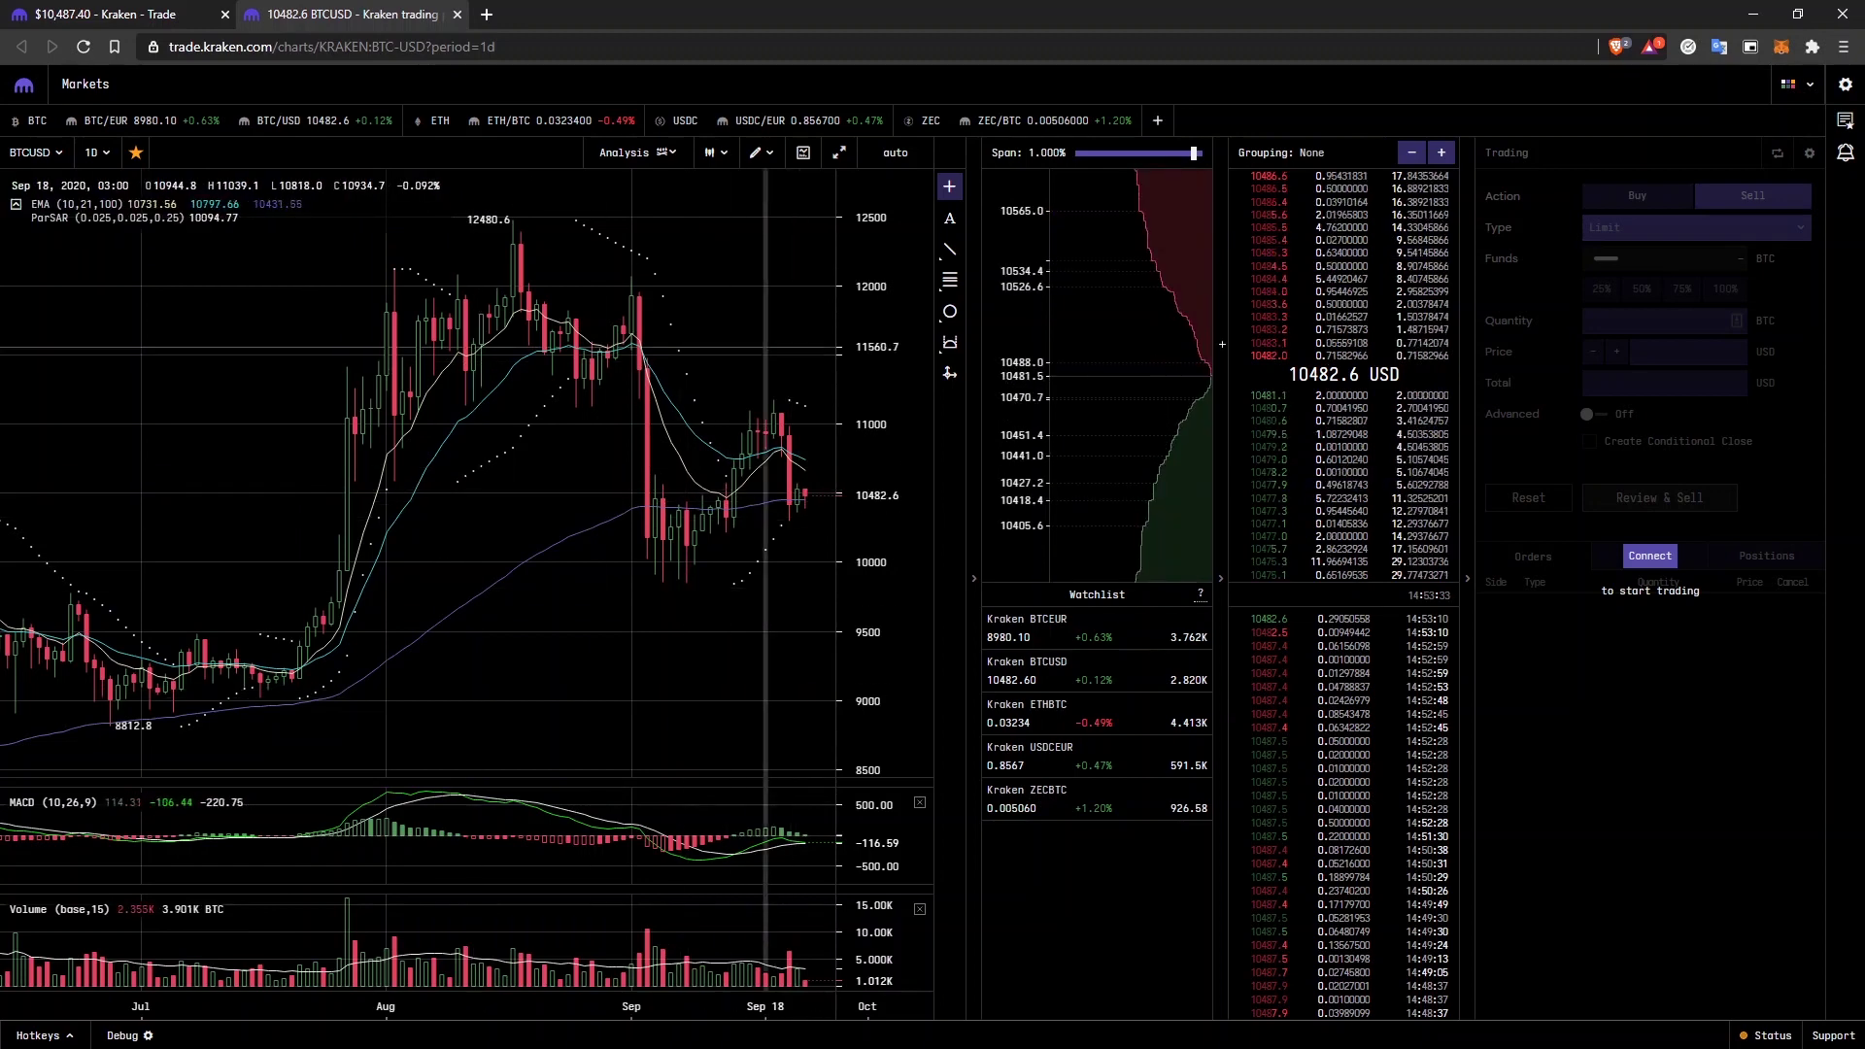
Connect the account for trading and check the order types, leaving Limit selected.
left_click(1650, 560)
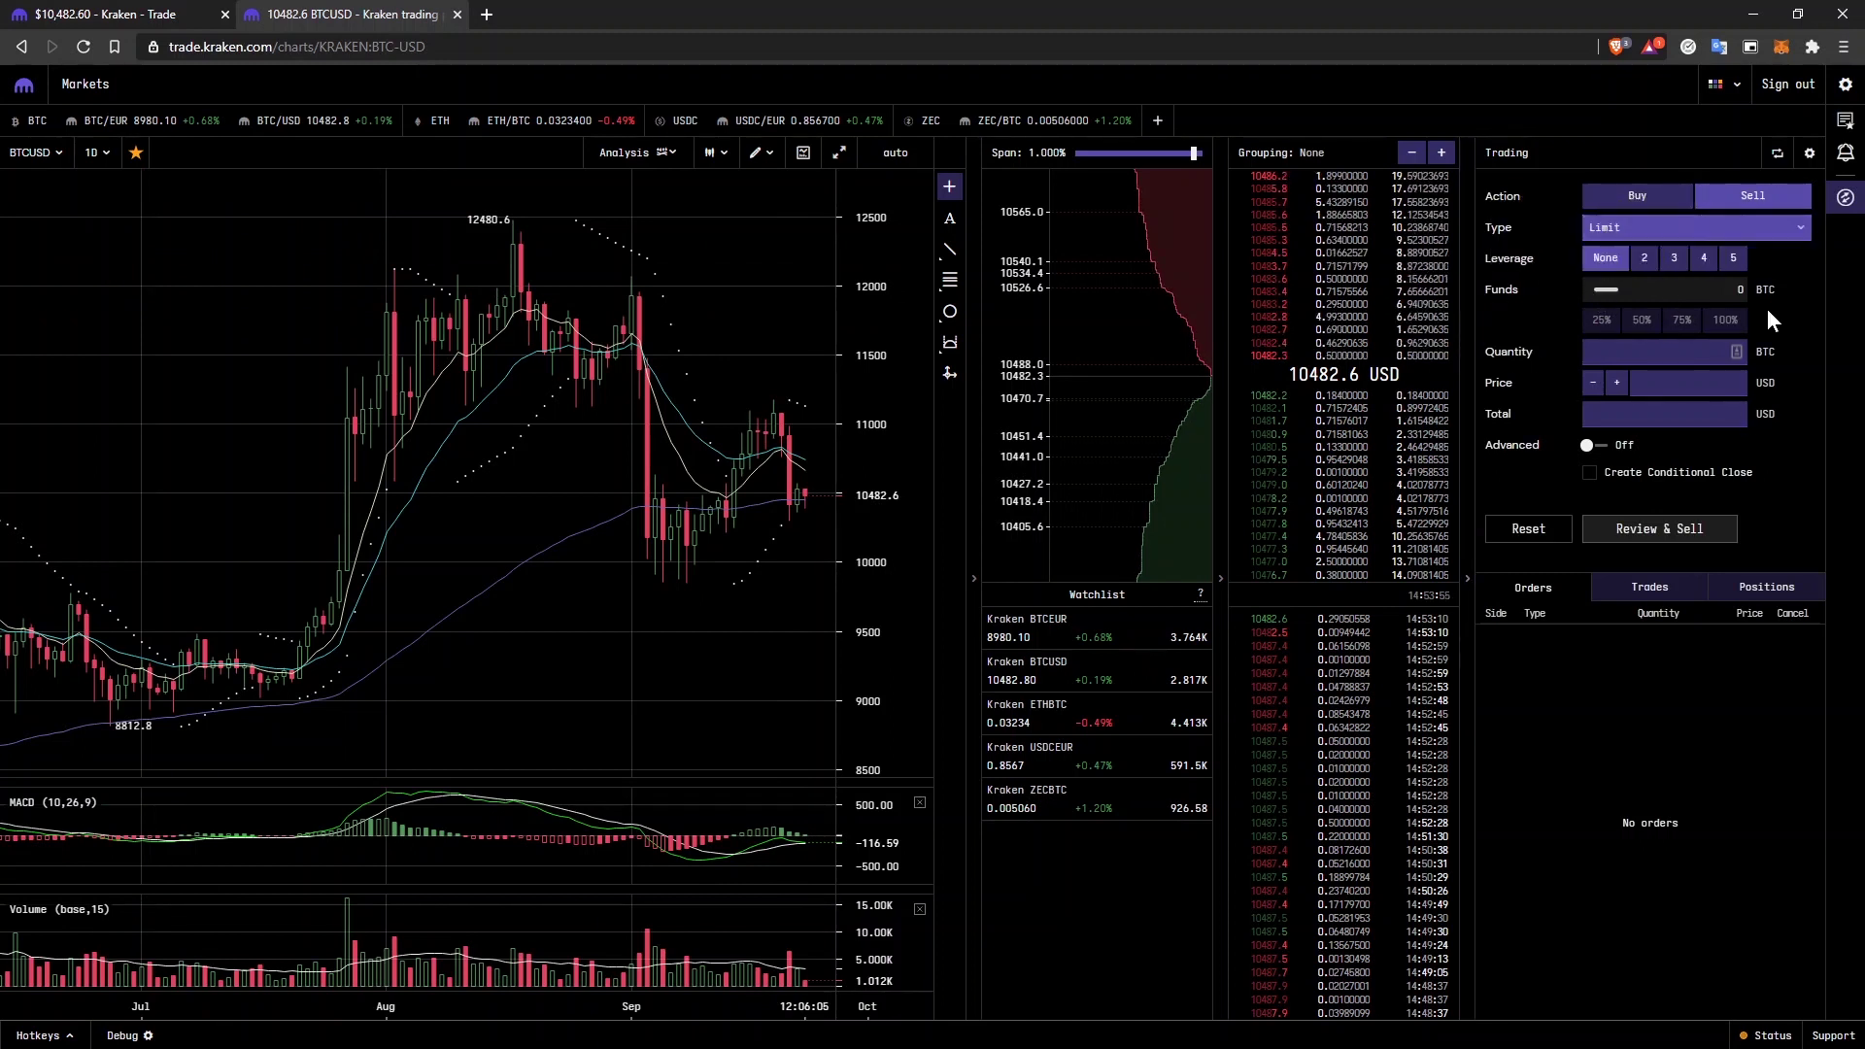
left_click(1754, 233)
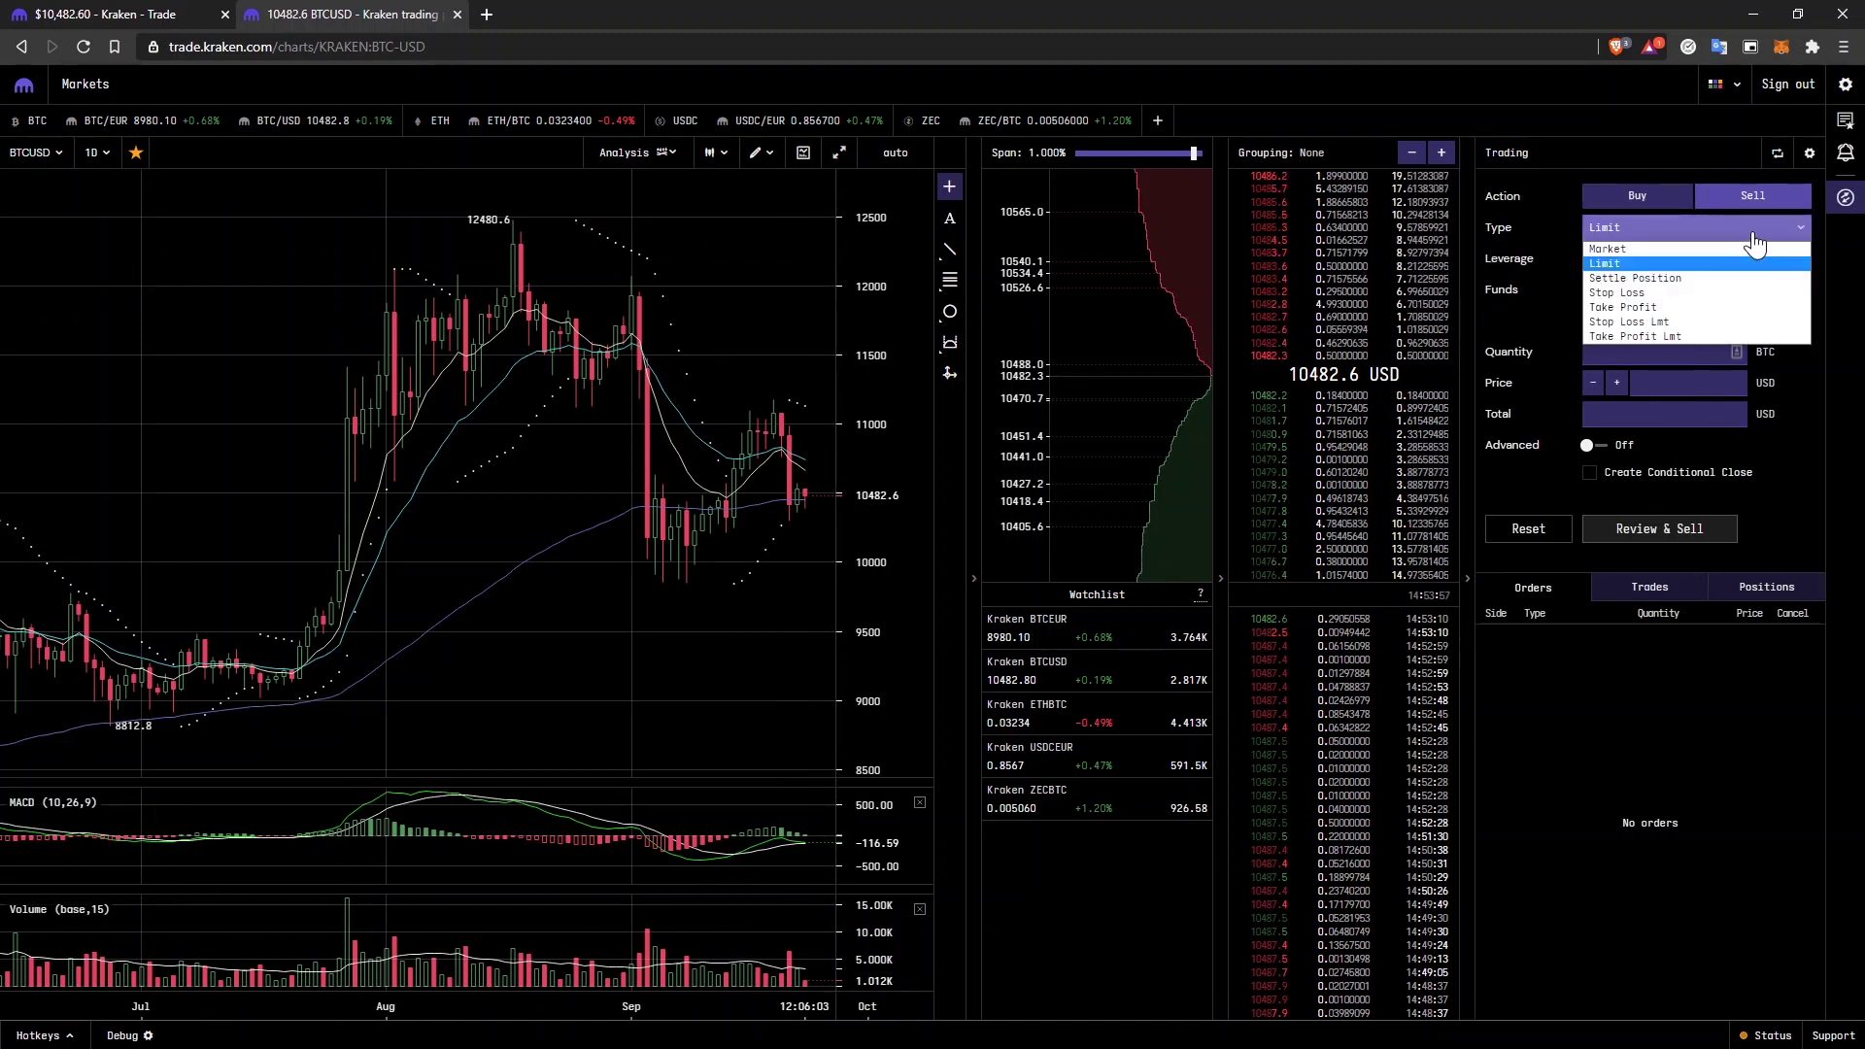
left_click(1741, 243)
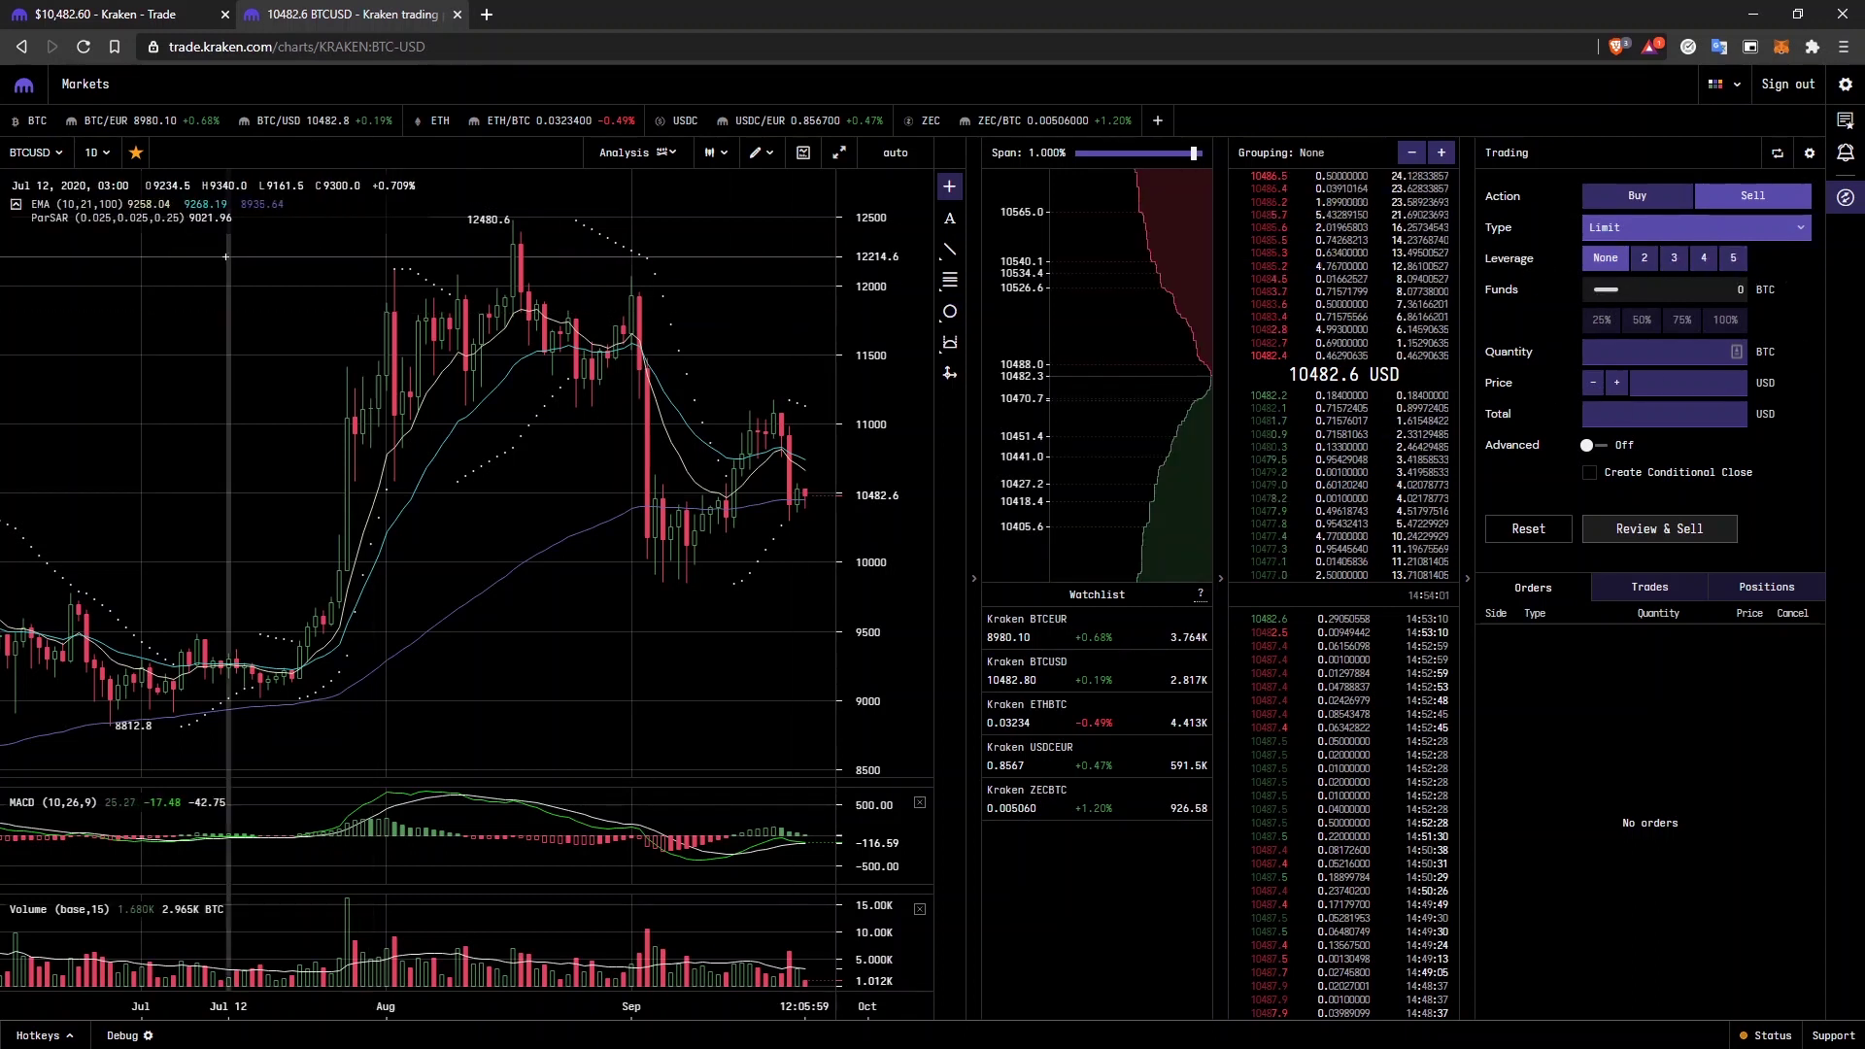
Search the market list for 'usdc' and switch to the USDC/USD market.
left_click(59, 154)
left_click(81, 184)
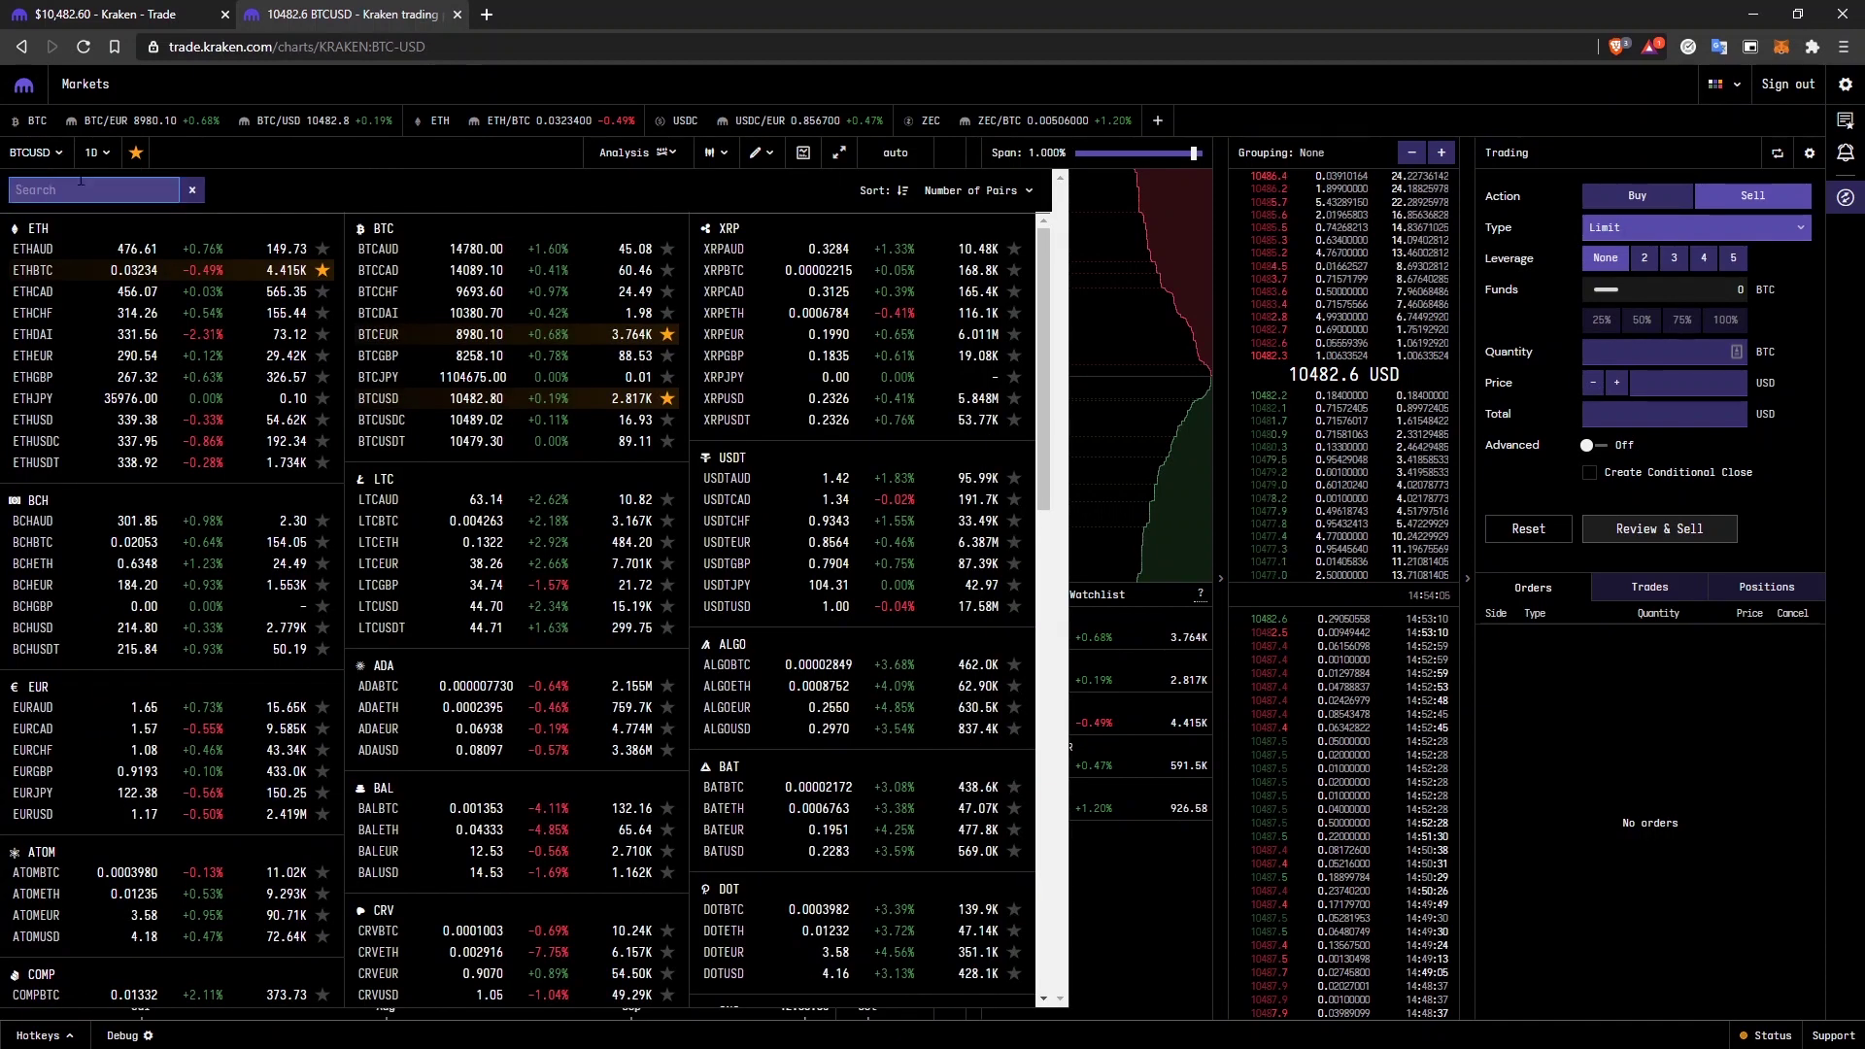
type("ysdc")
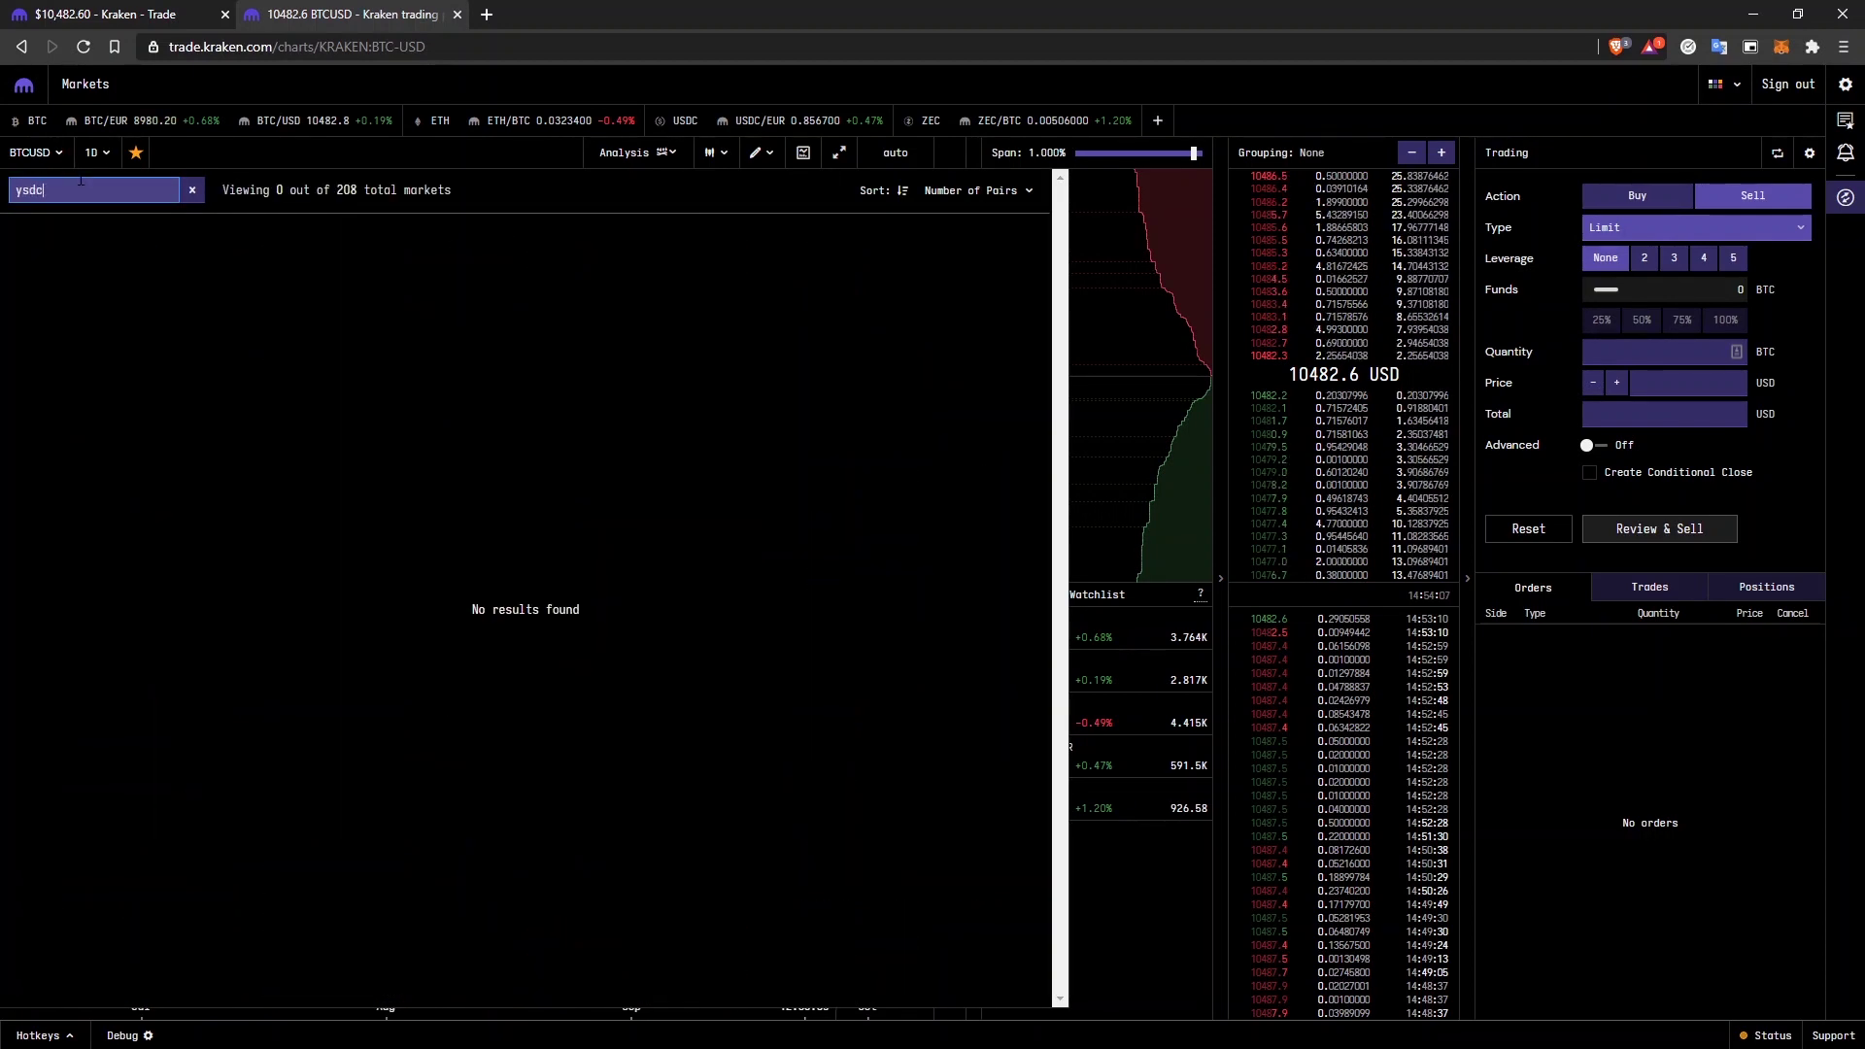
key("BackSpace")
key("BackSpace")
key("BackSpace")
type("usdc")
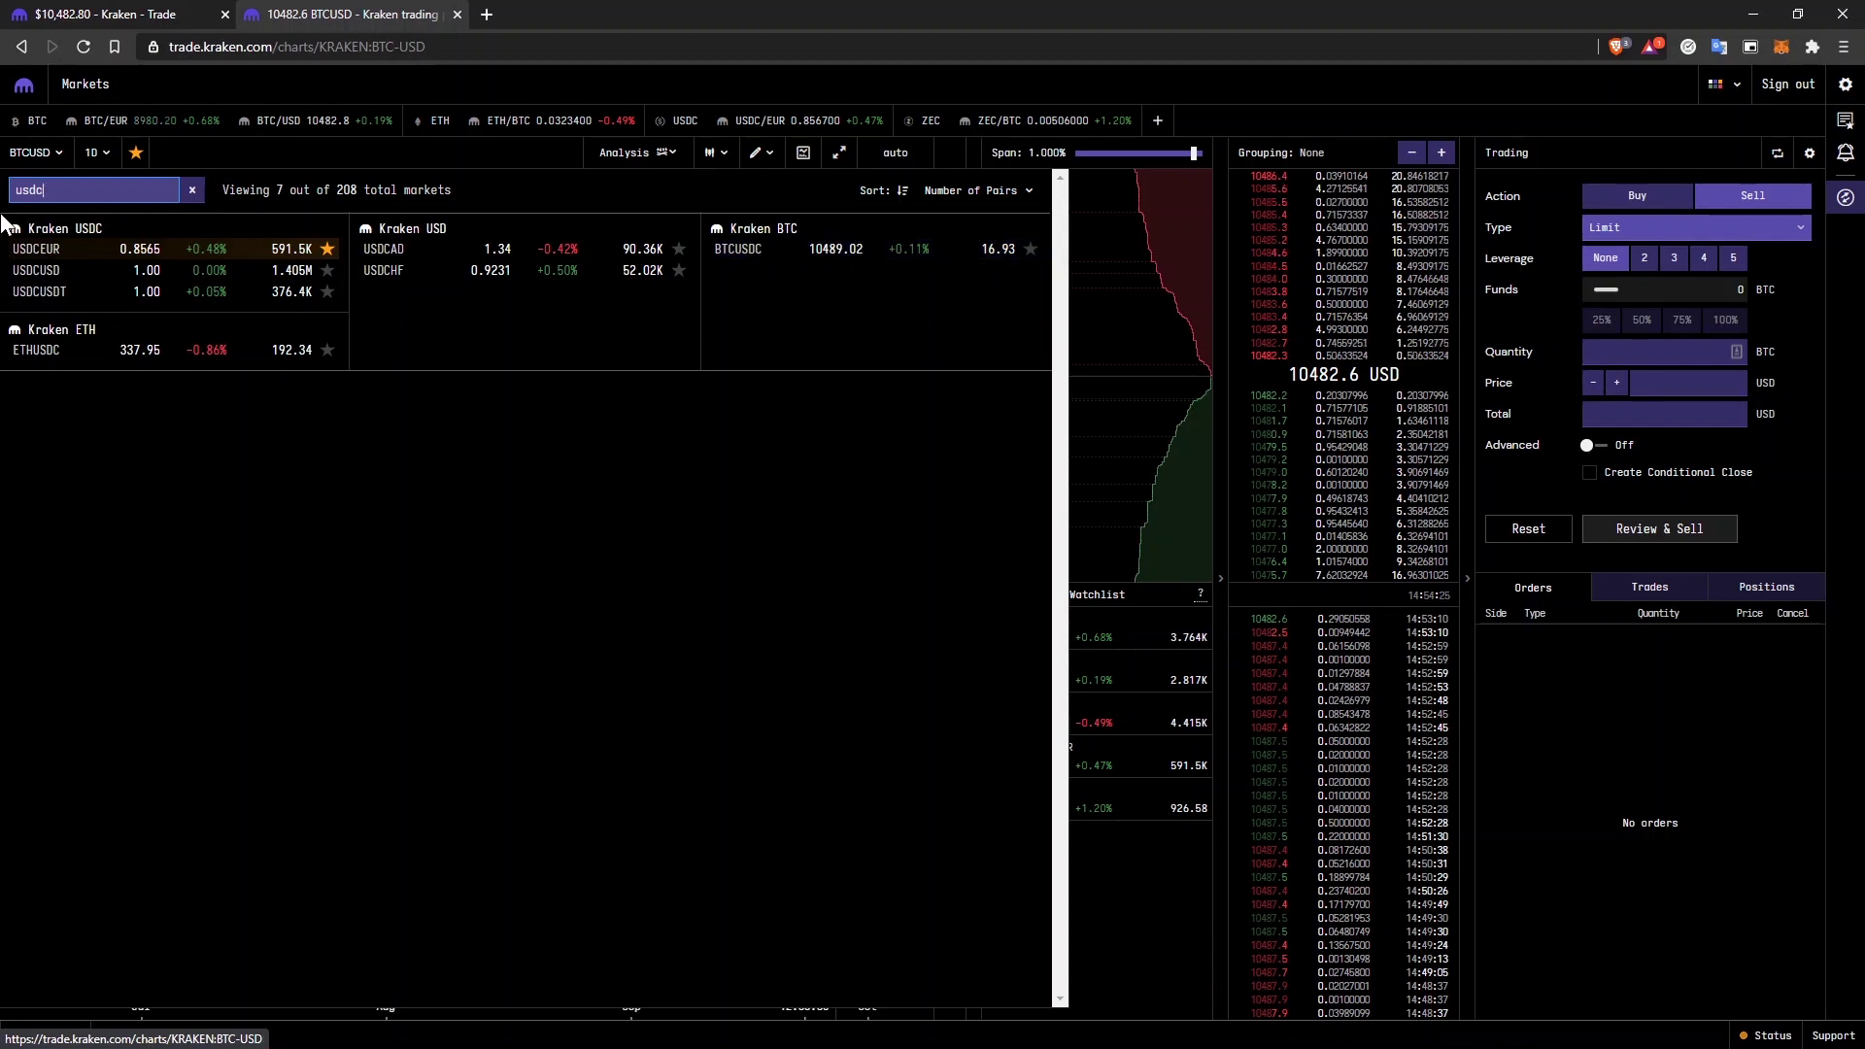
left_click(60, 274)
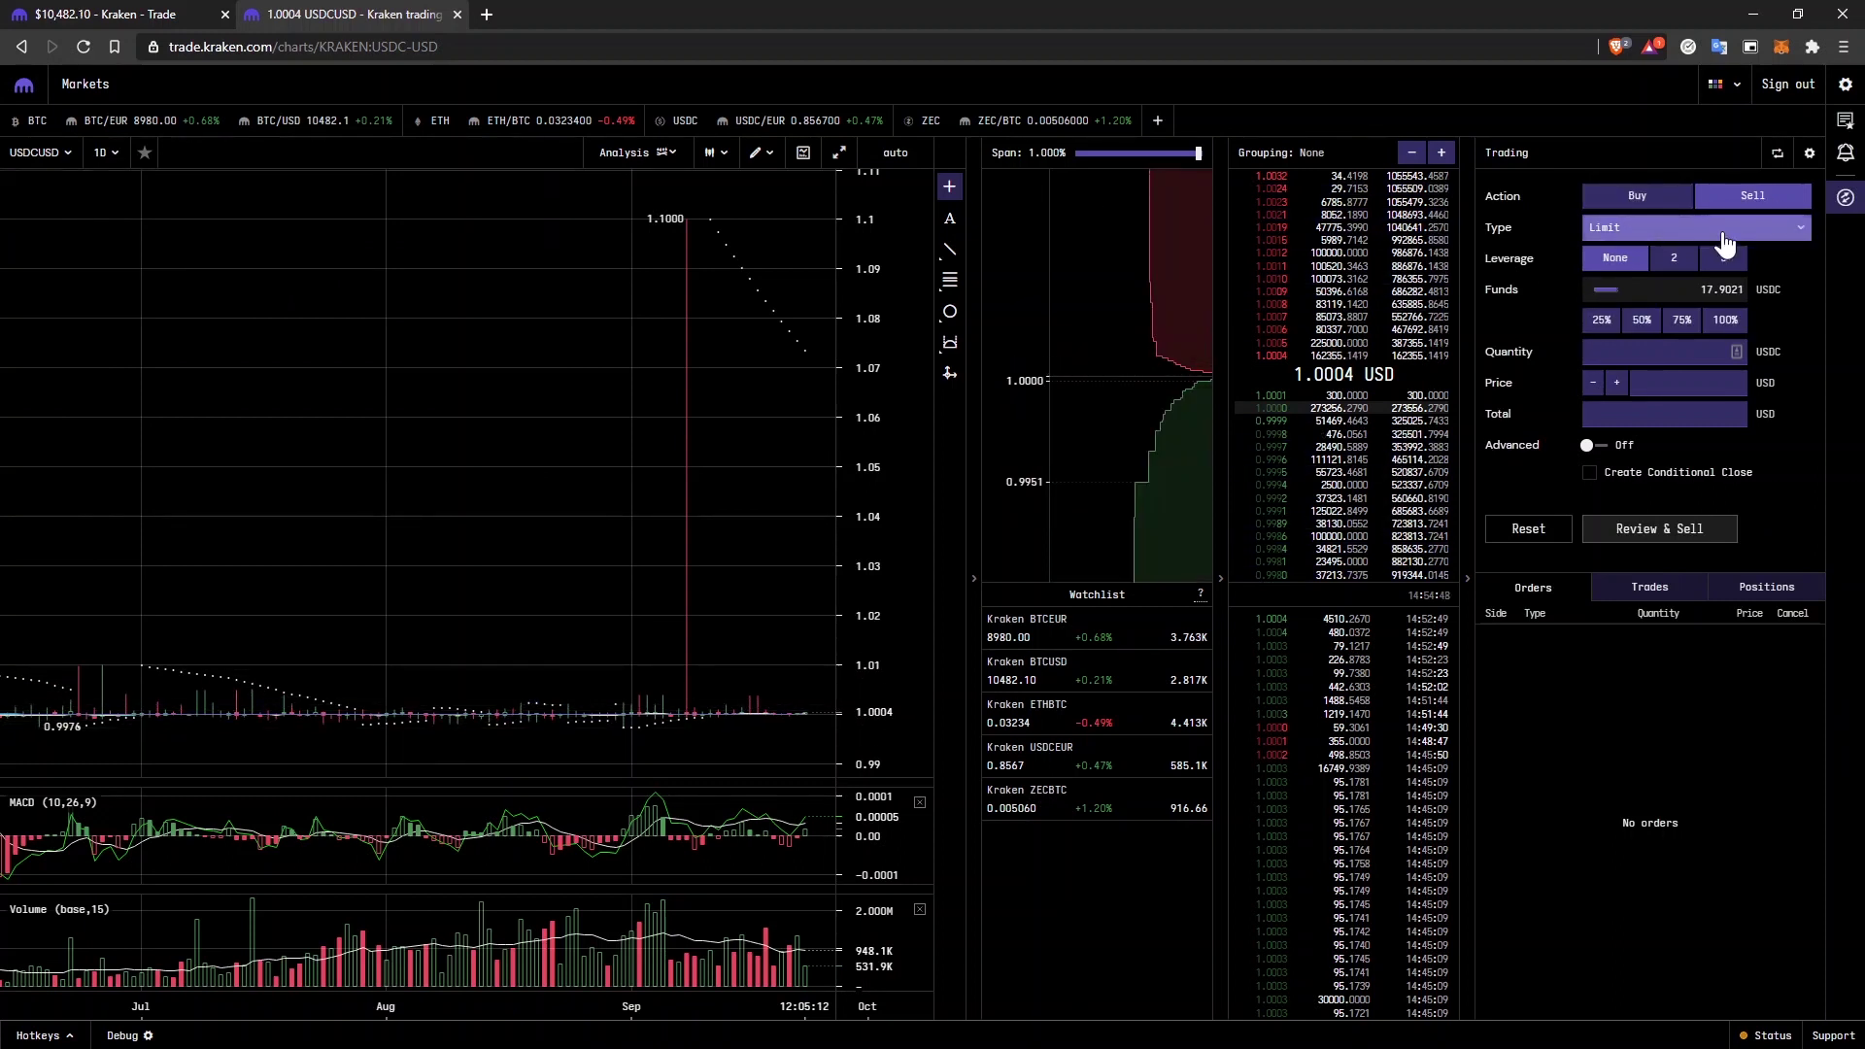
Market-sell the entire 17.9021 USDC balance and return to the main Kraken Trade tab.
left_click(1691, 227)
left_click(1688, 250)
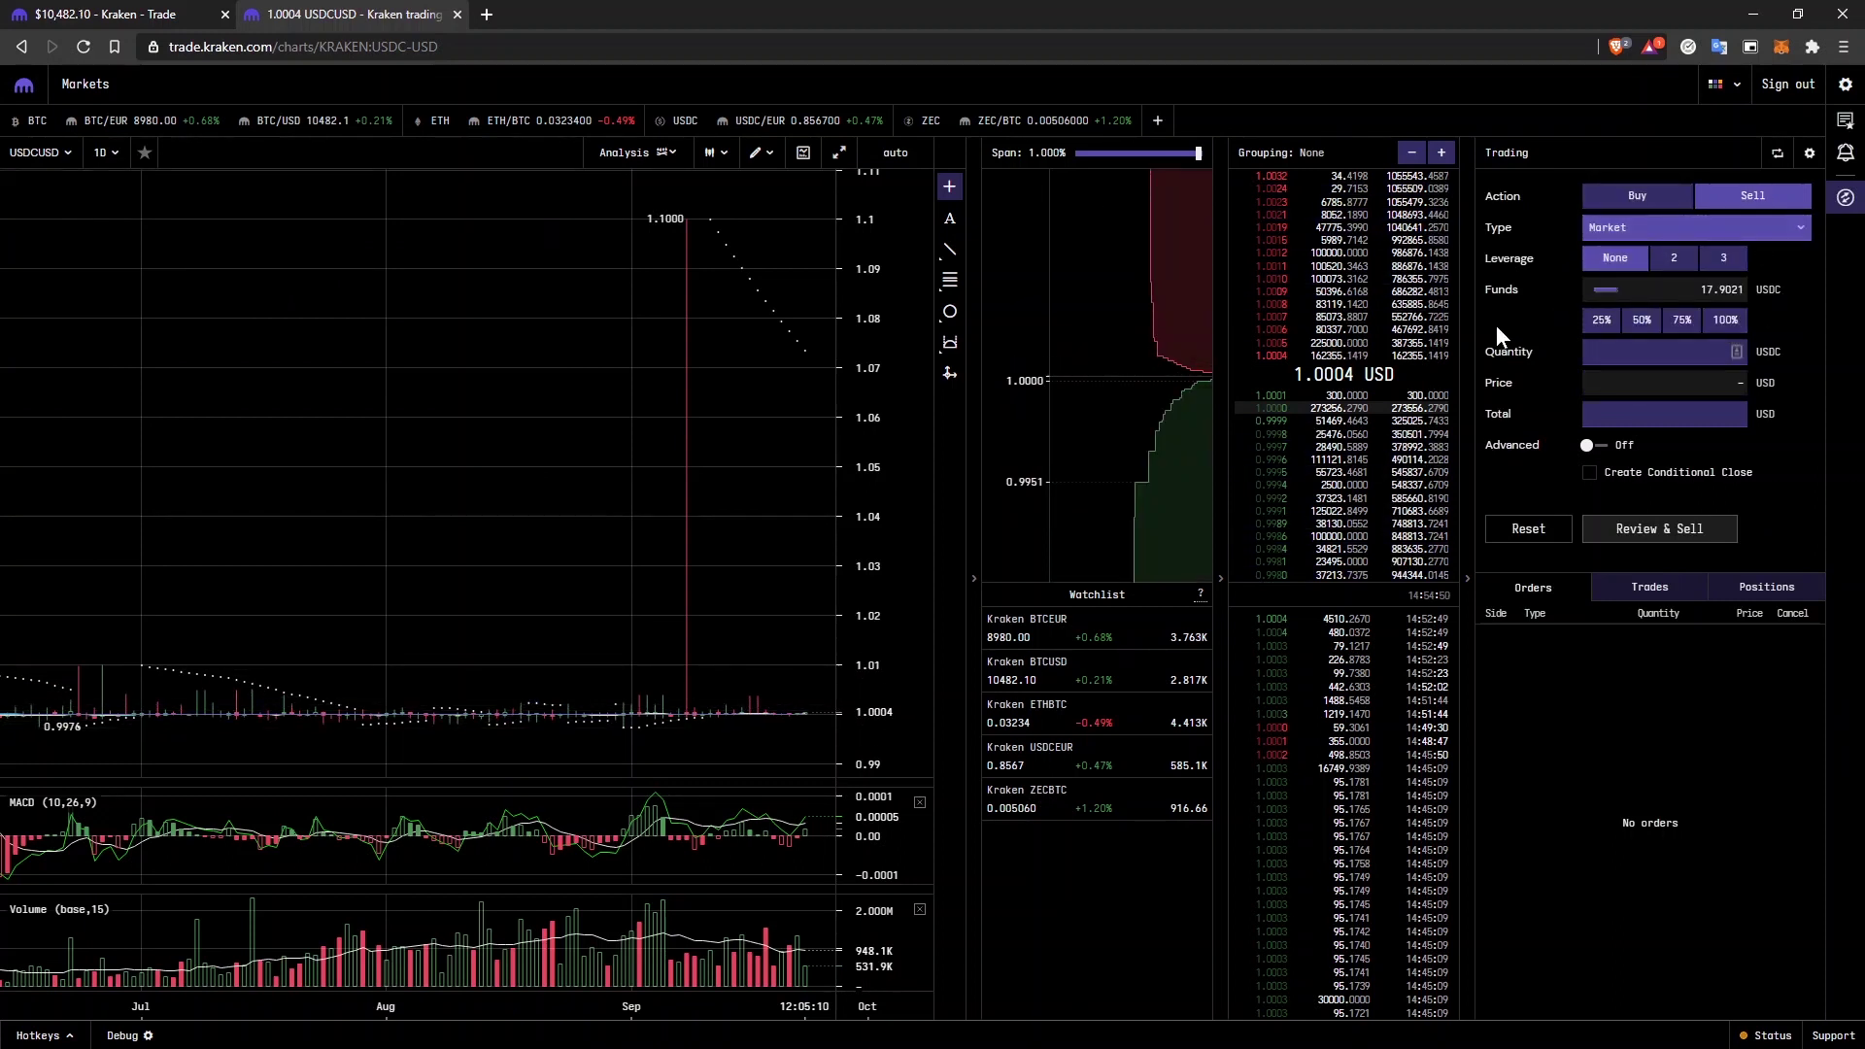
left_click(1725, 322)
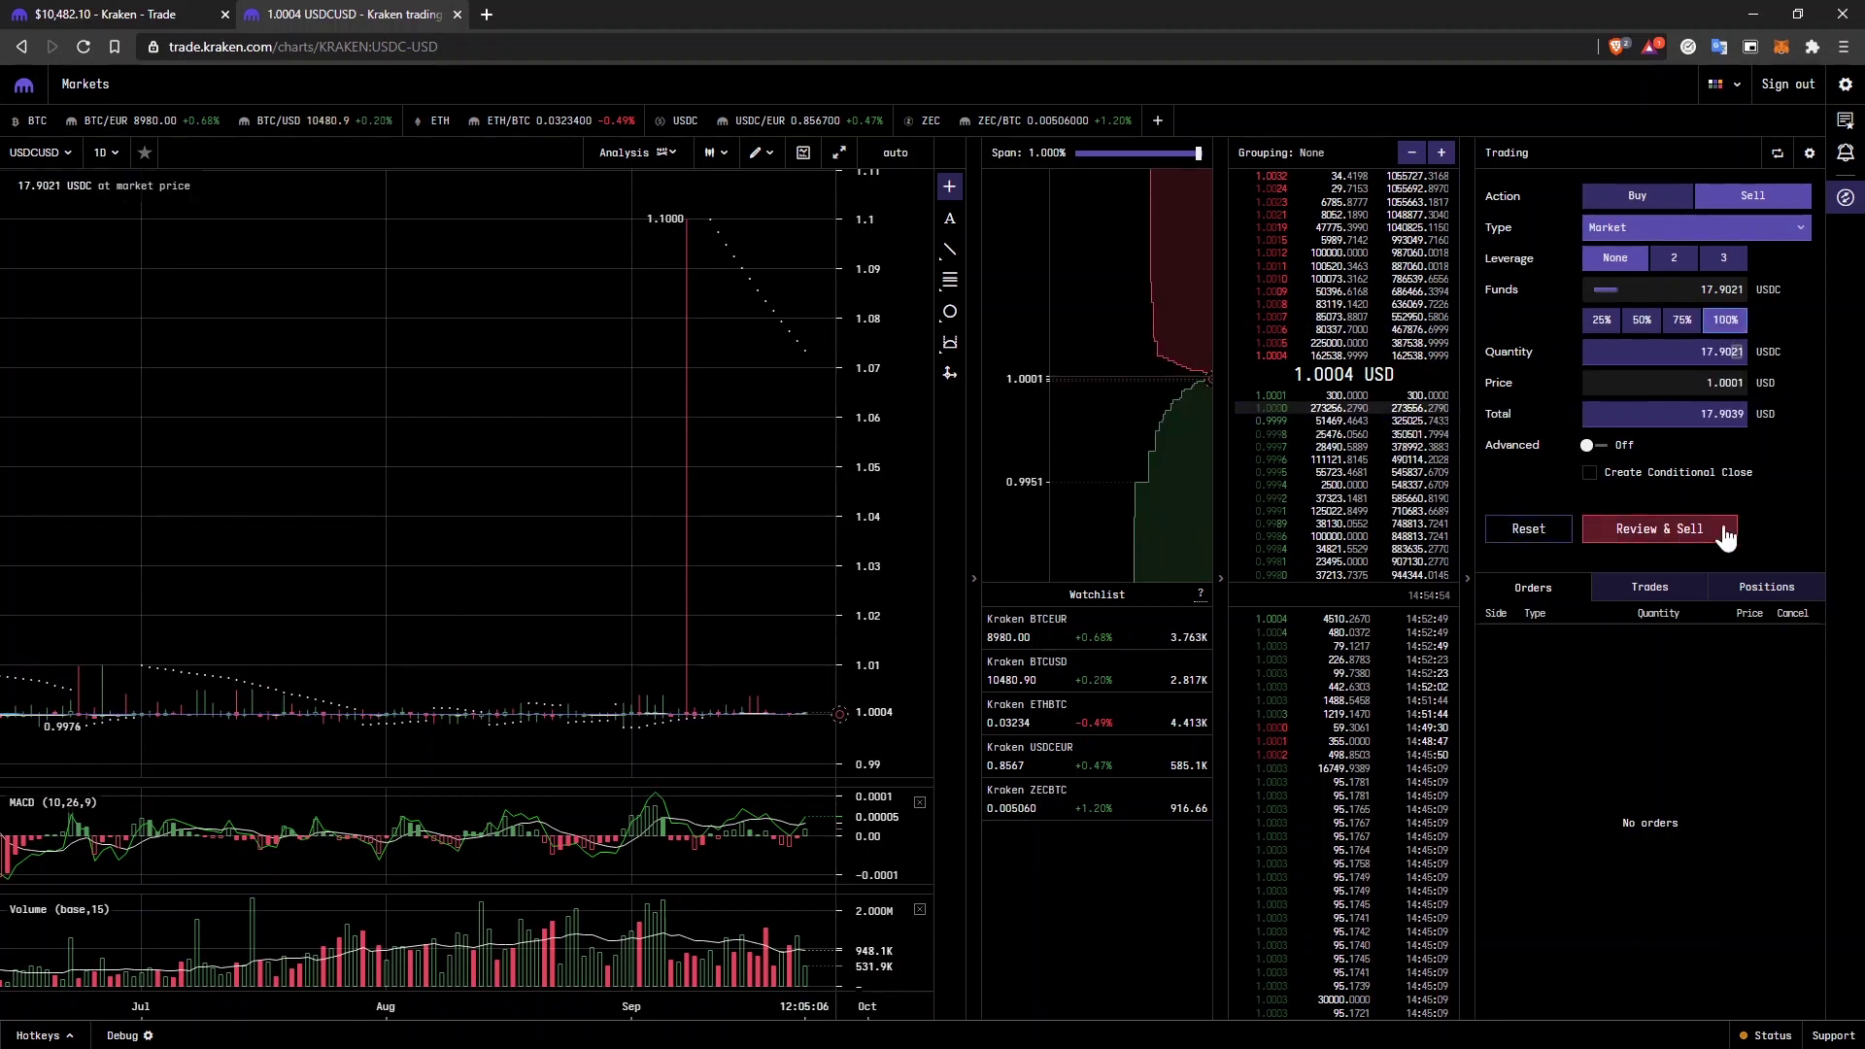
left_click(1695, 537)
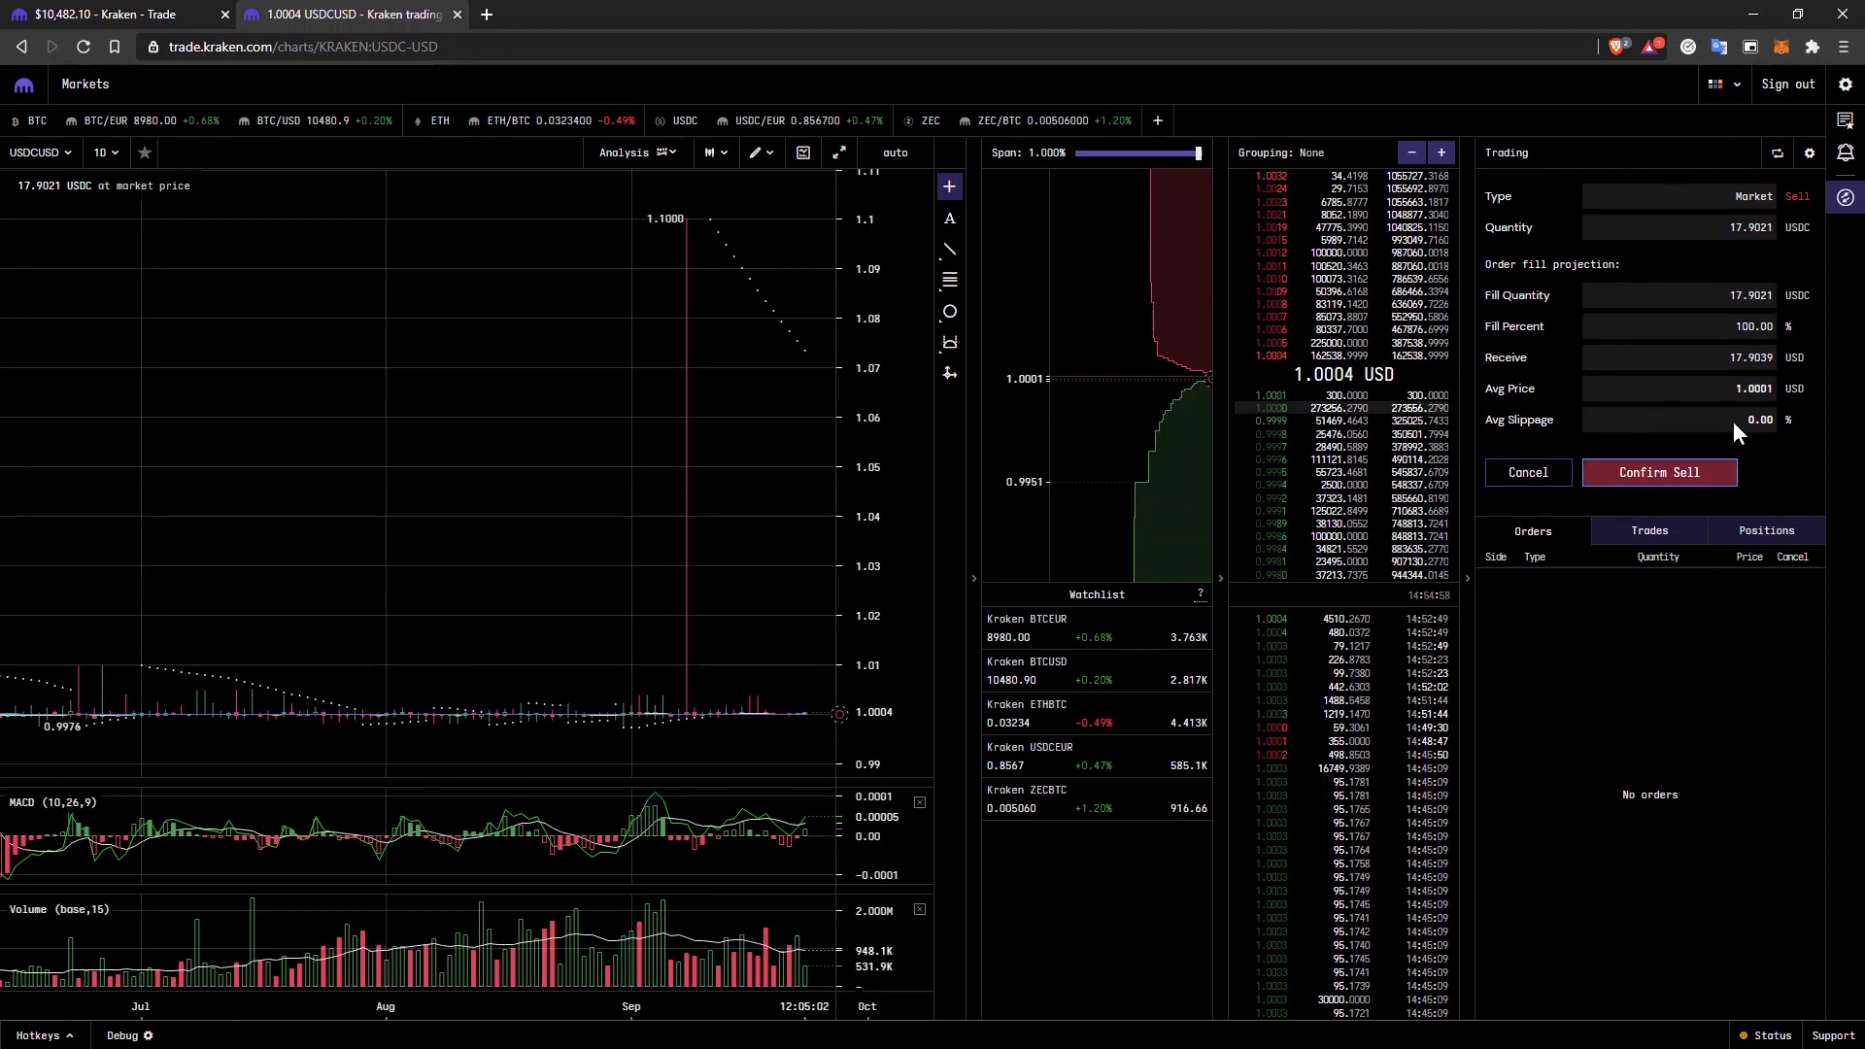
left_click(1657, 485)
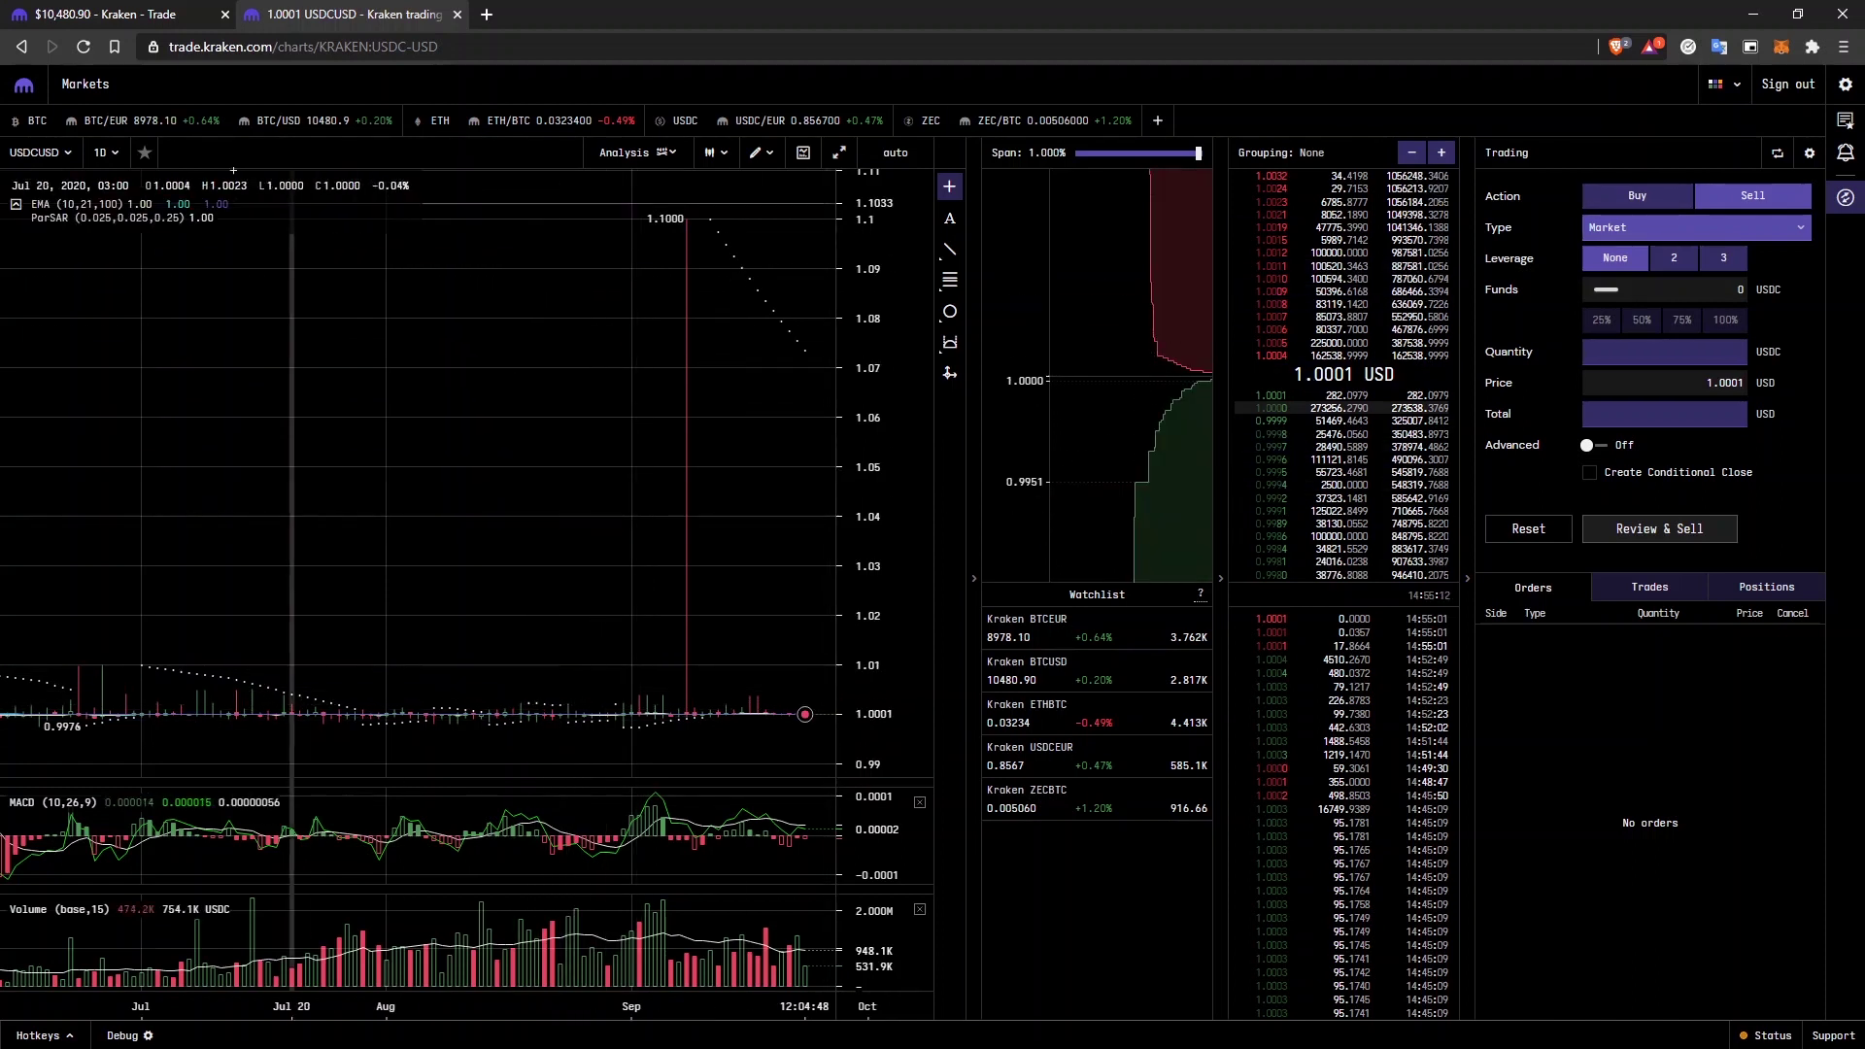
left_click(87, 15)
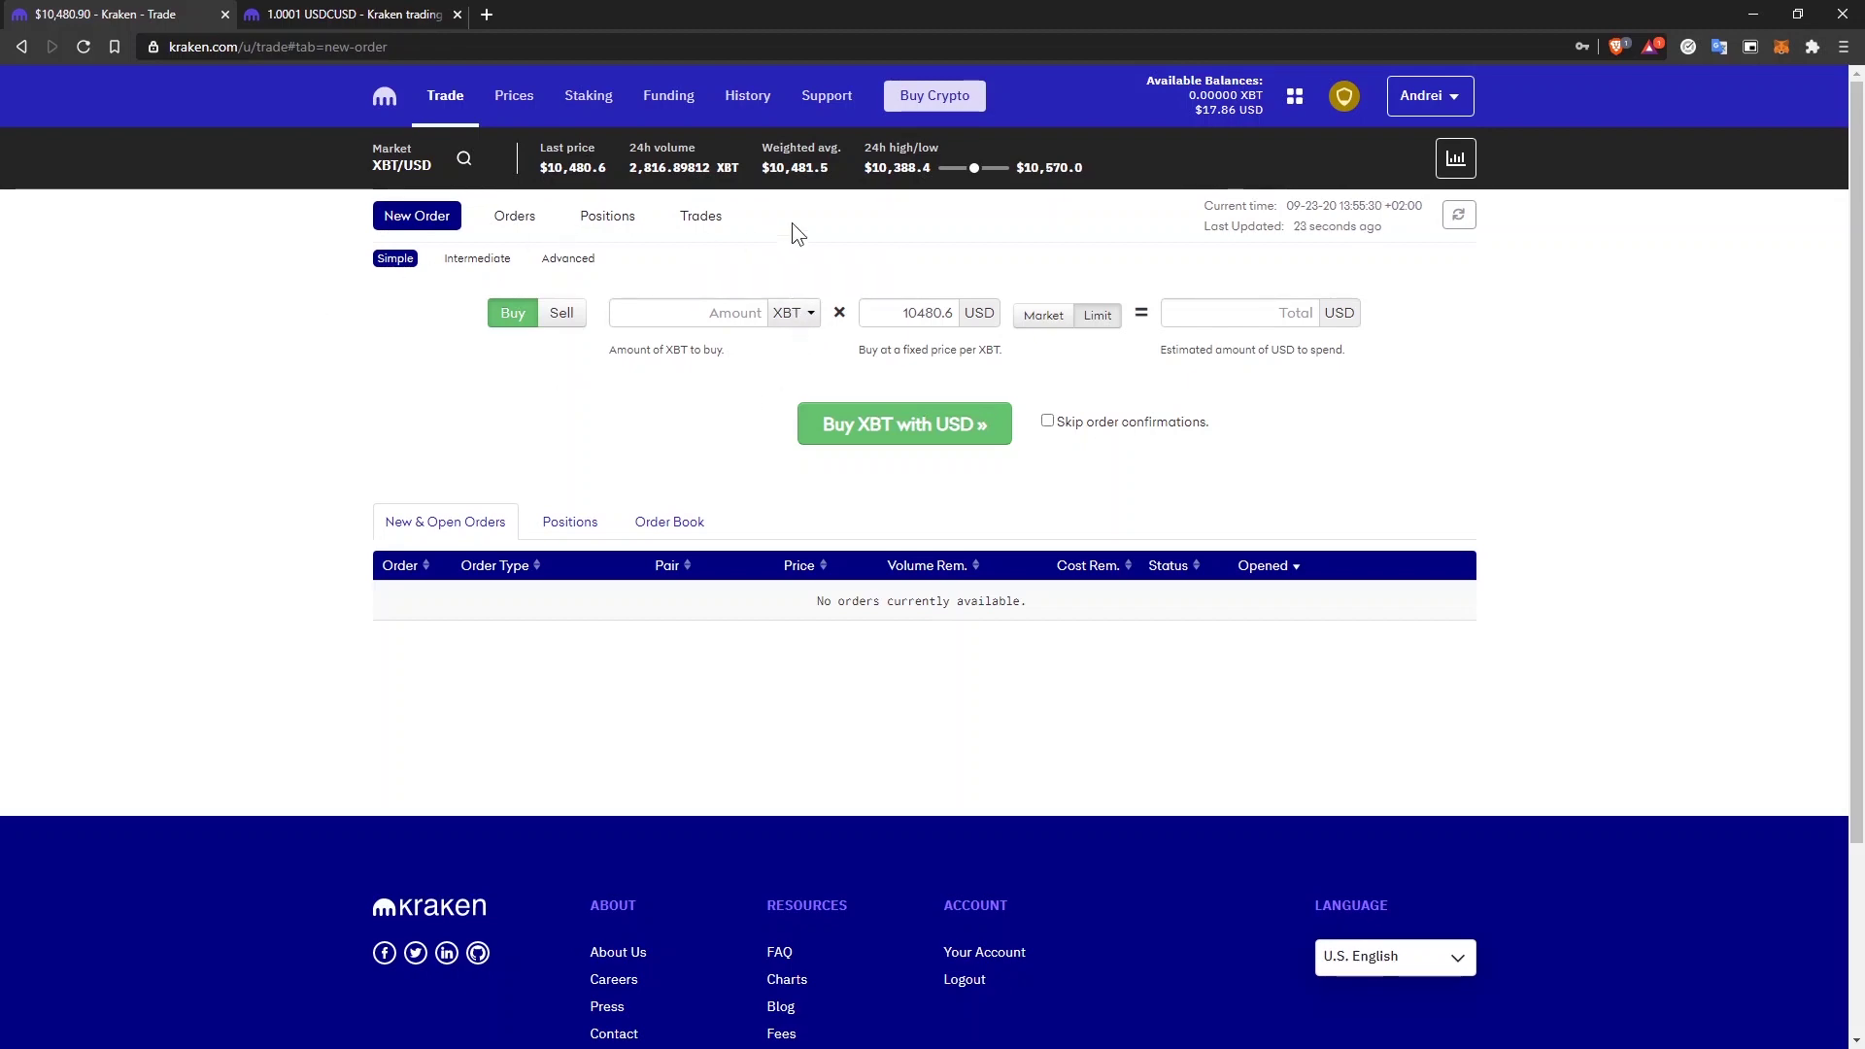
Skim the 'Bitcoin currency code: XBT vs BTC' support article in a new tab, then return to Trade.
left_click(716, 312)
scroll(294, 522, "down", 1)
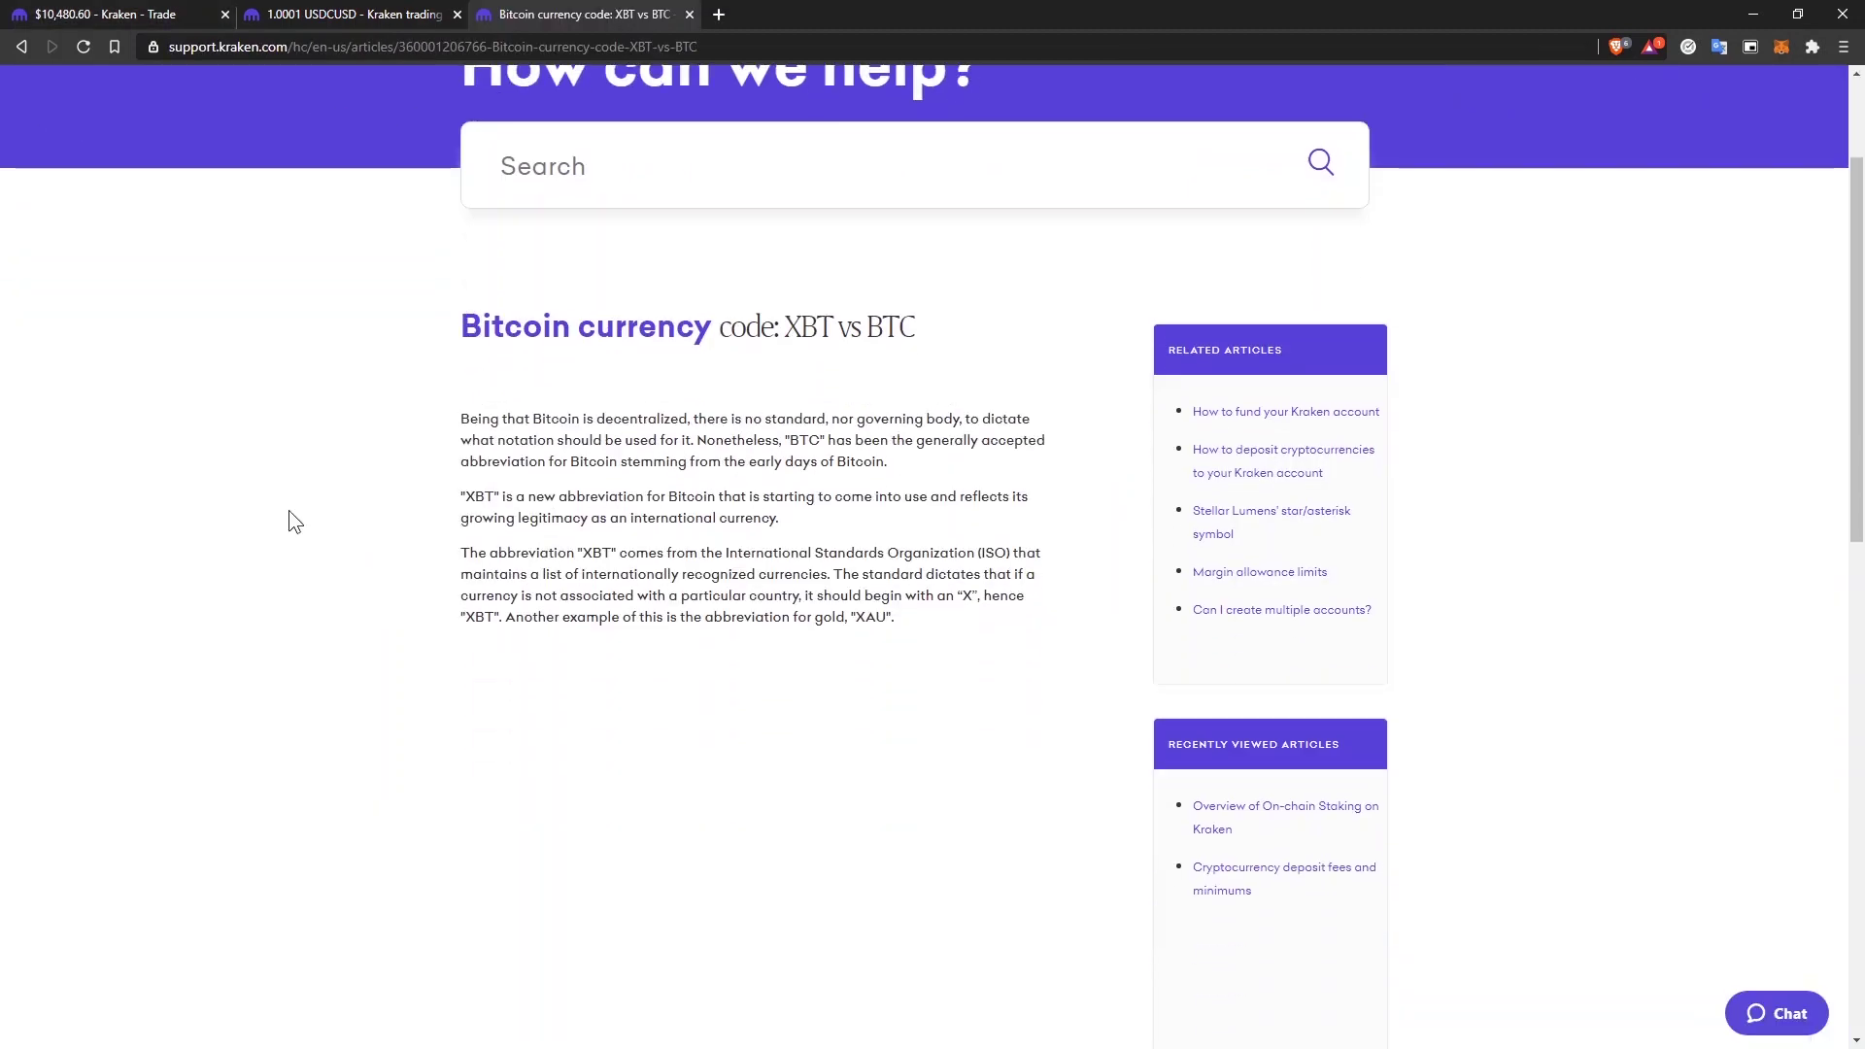
scroll(403, 476, "up", 2)
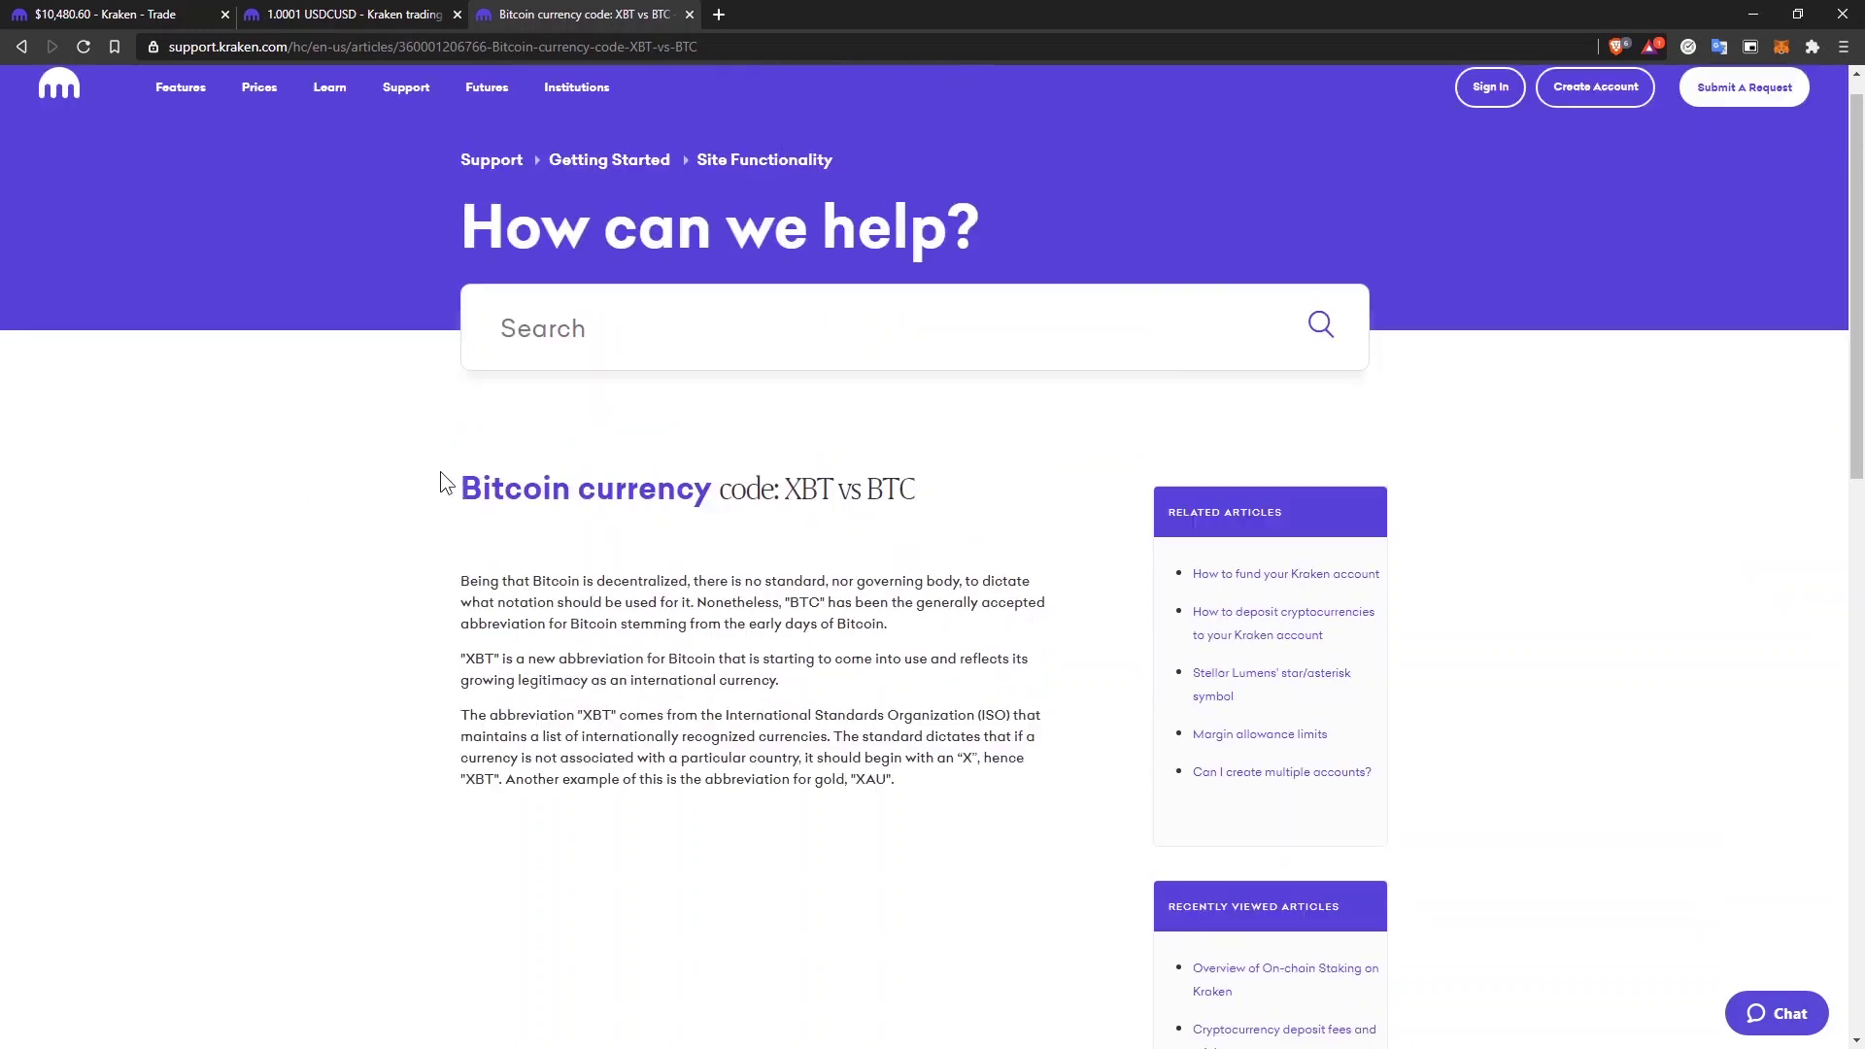
left_click(102, 15)
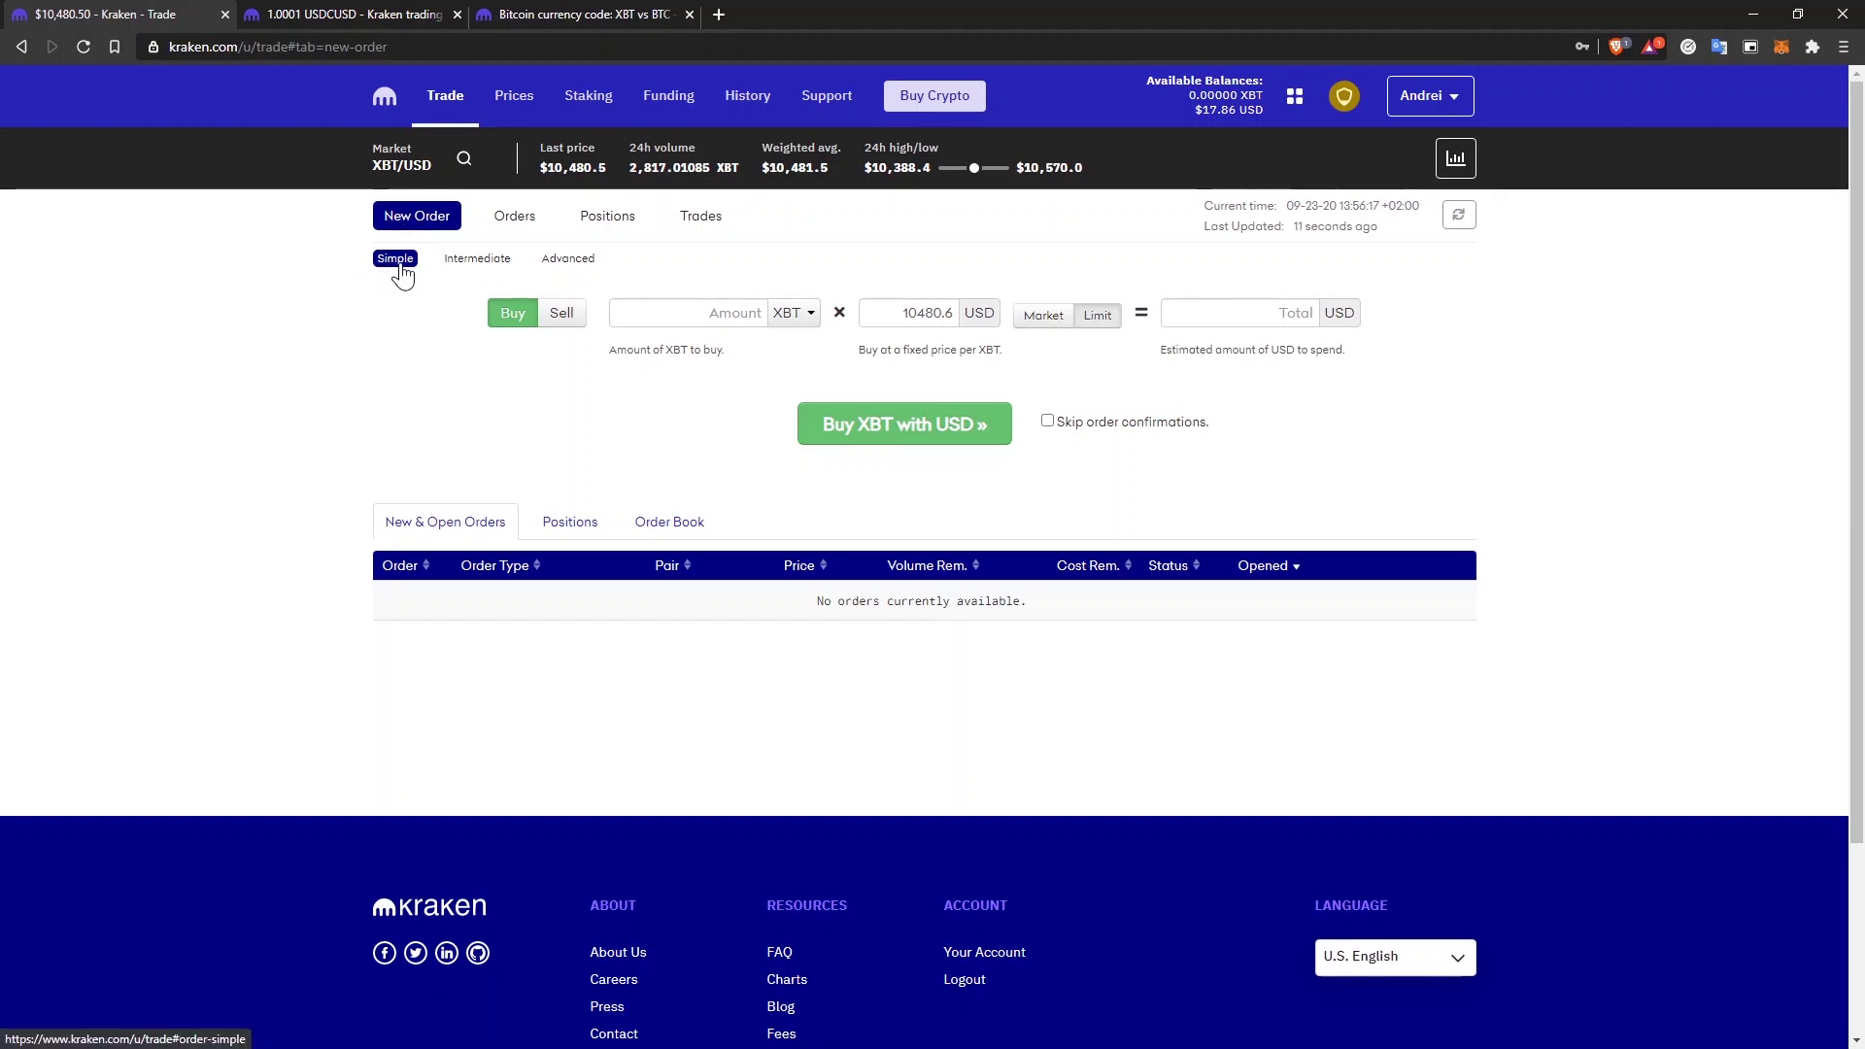
left_click(464, 269)
left_click(583, 258)
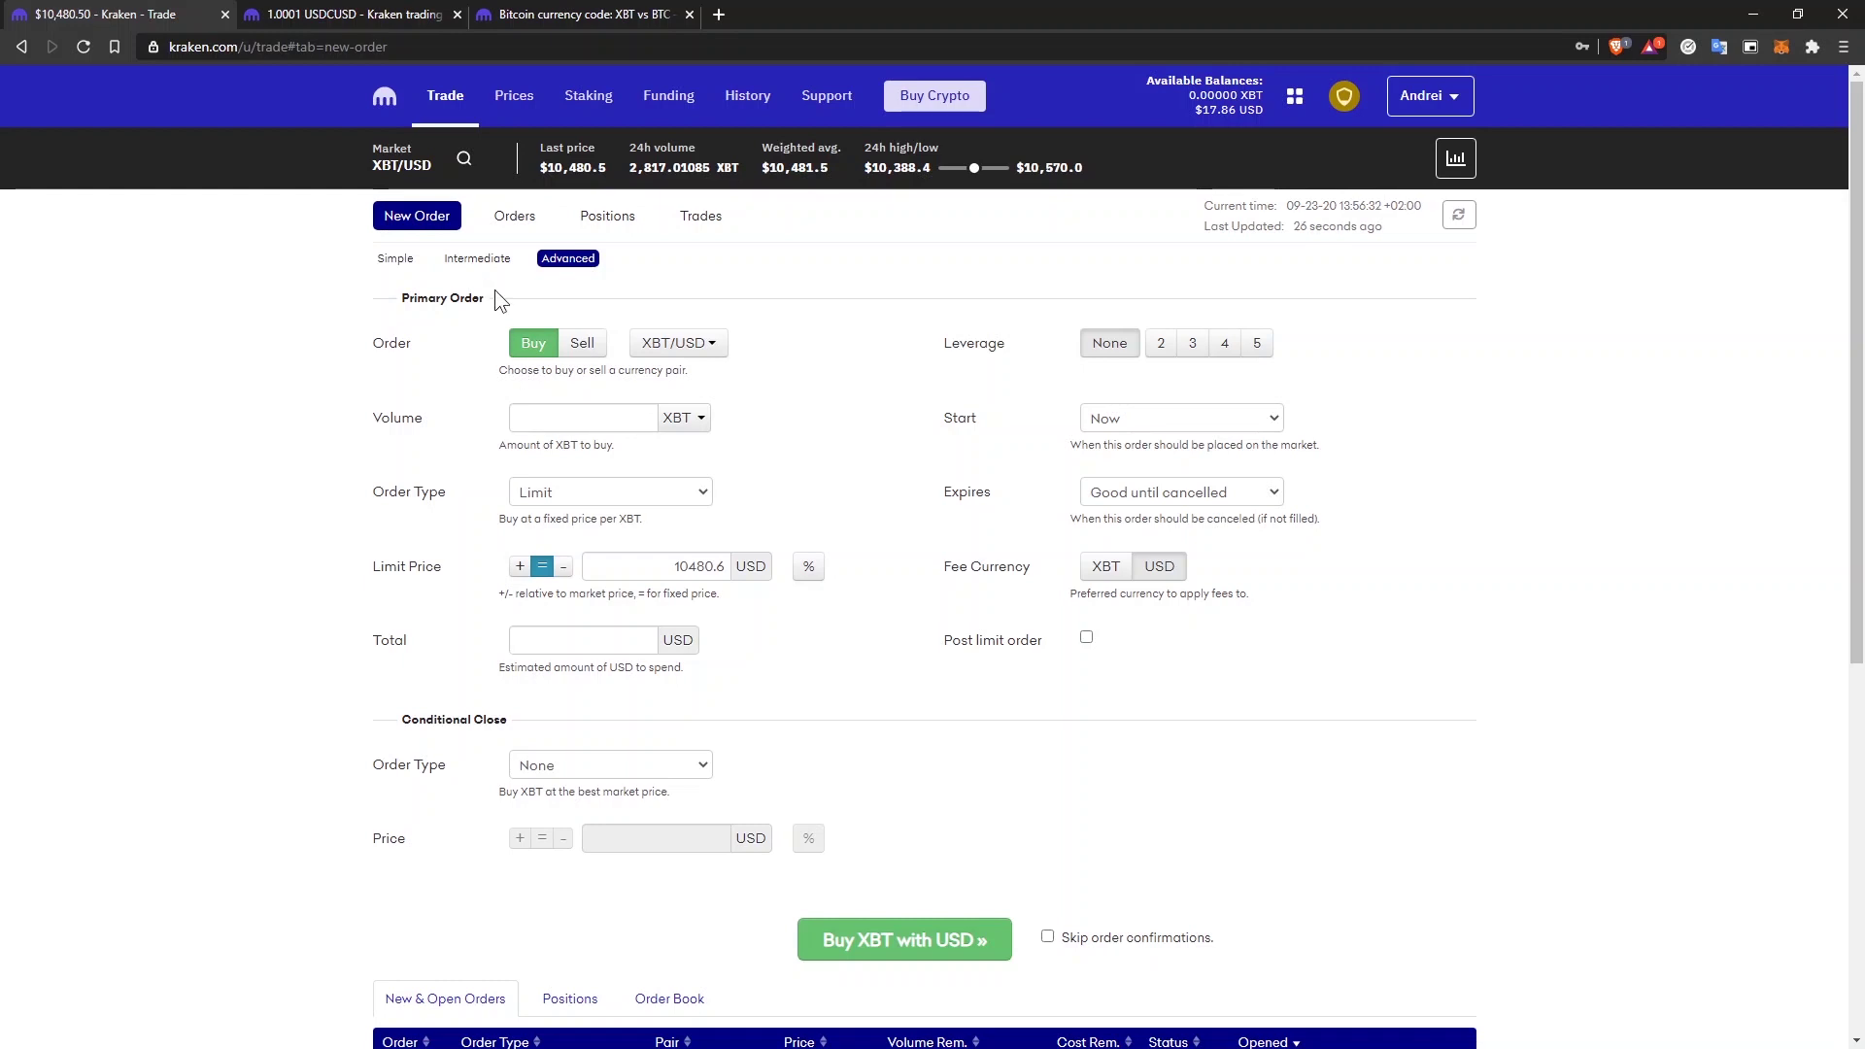
left_click(477, 259)
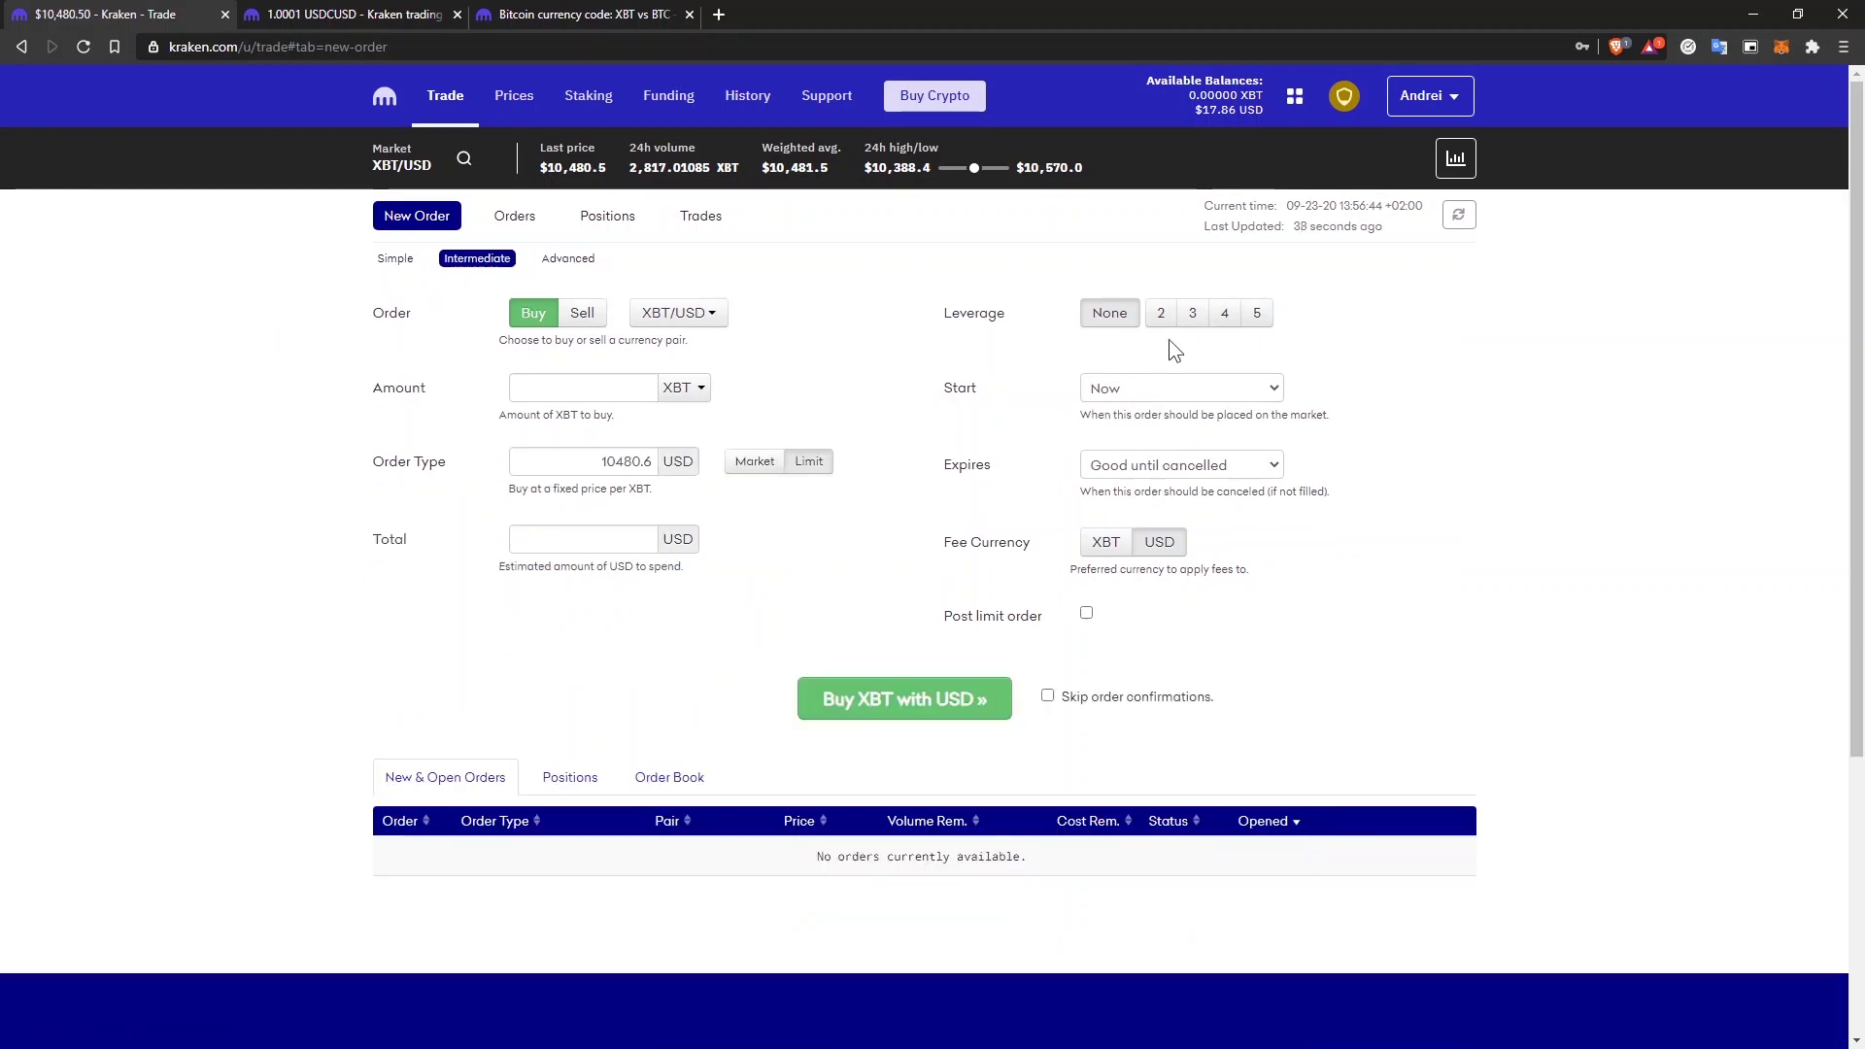
left_click(1200, 394)
left_click(1199, 406)
left_click(1163, 473)
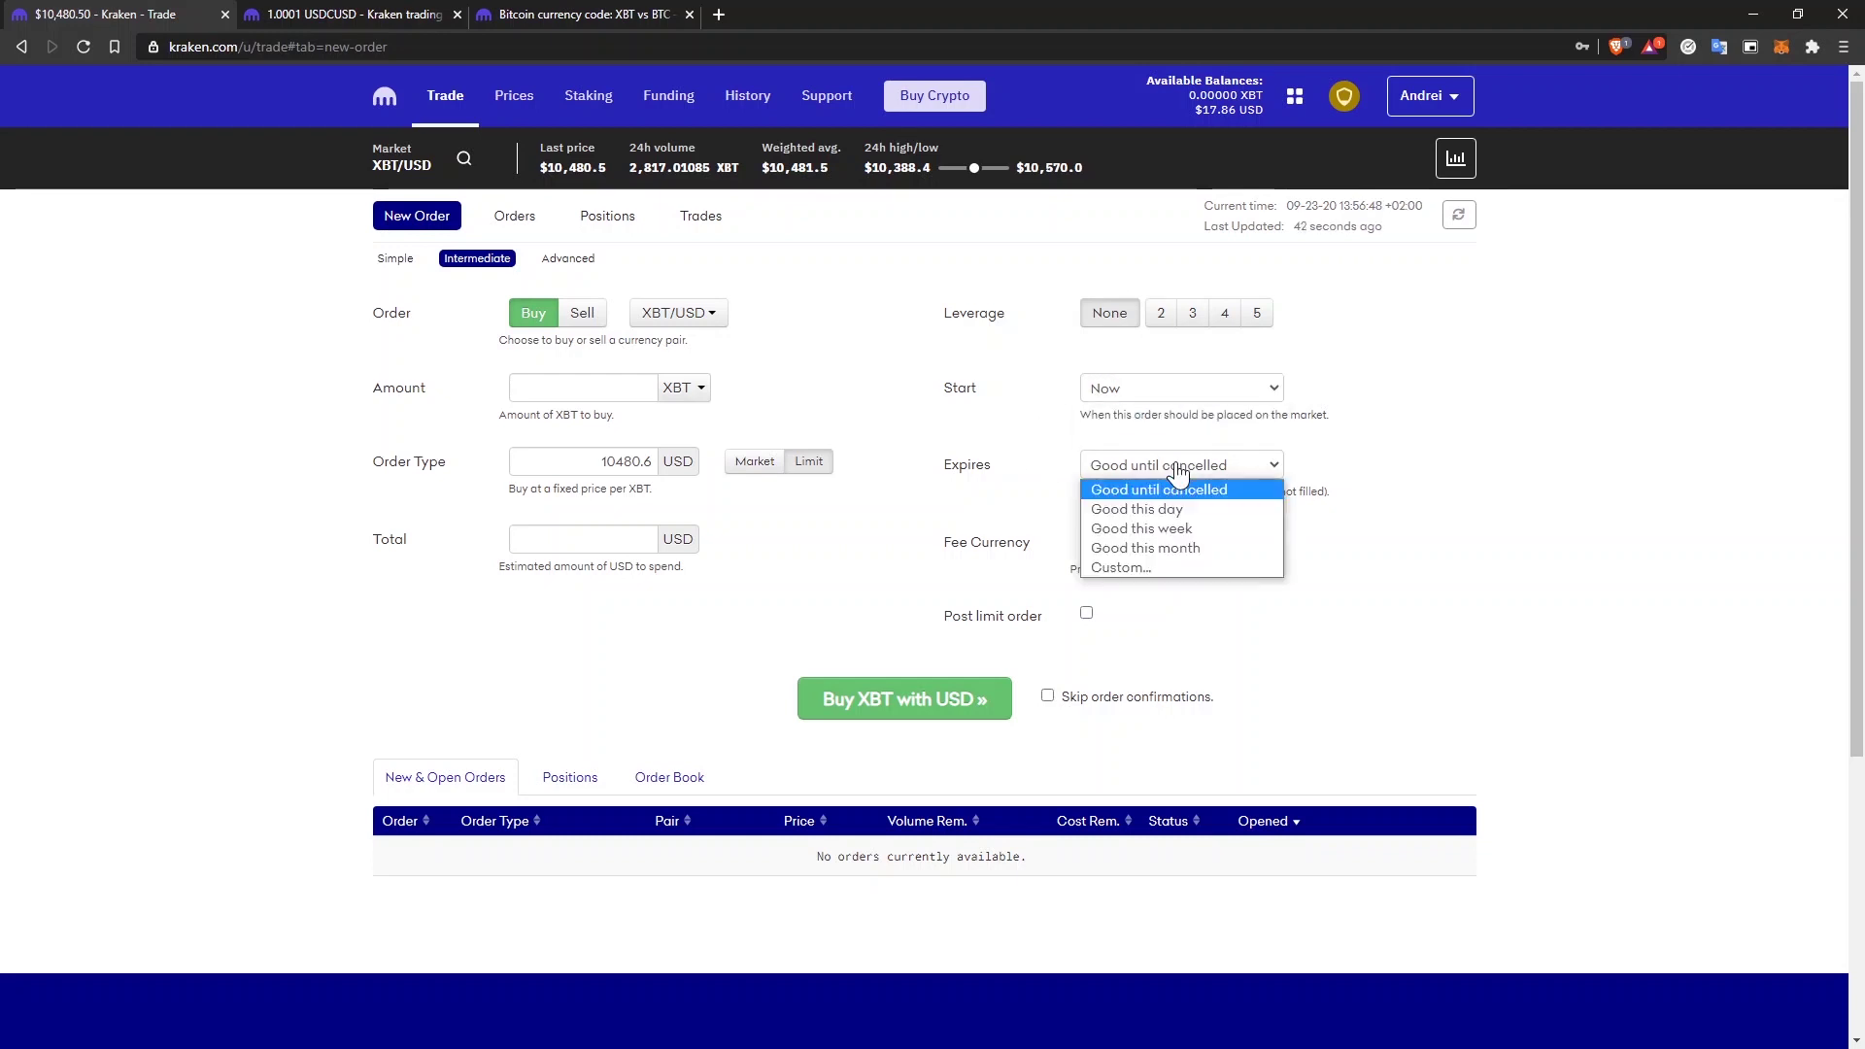
left_click(1176, 486)
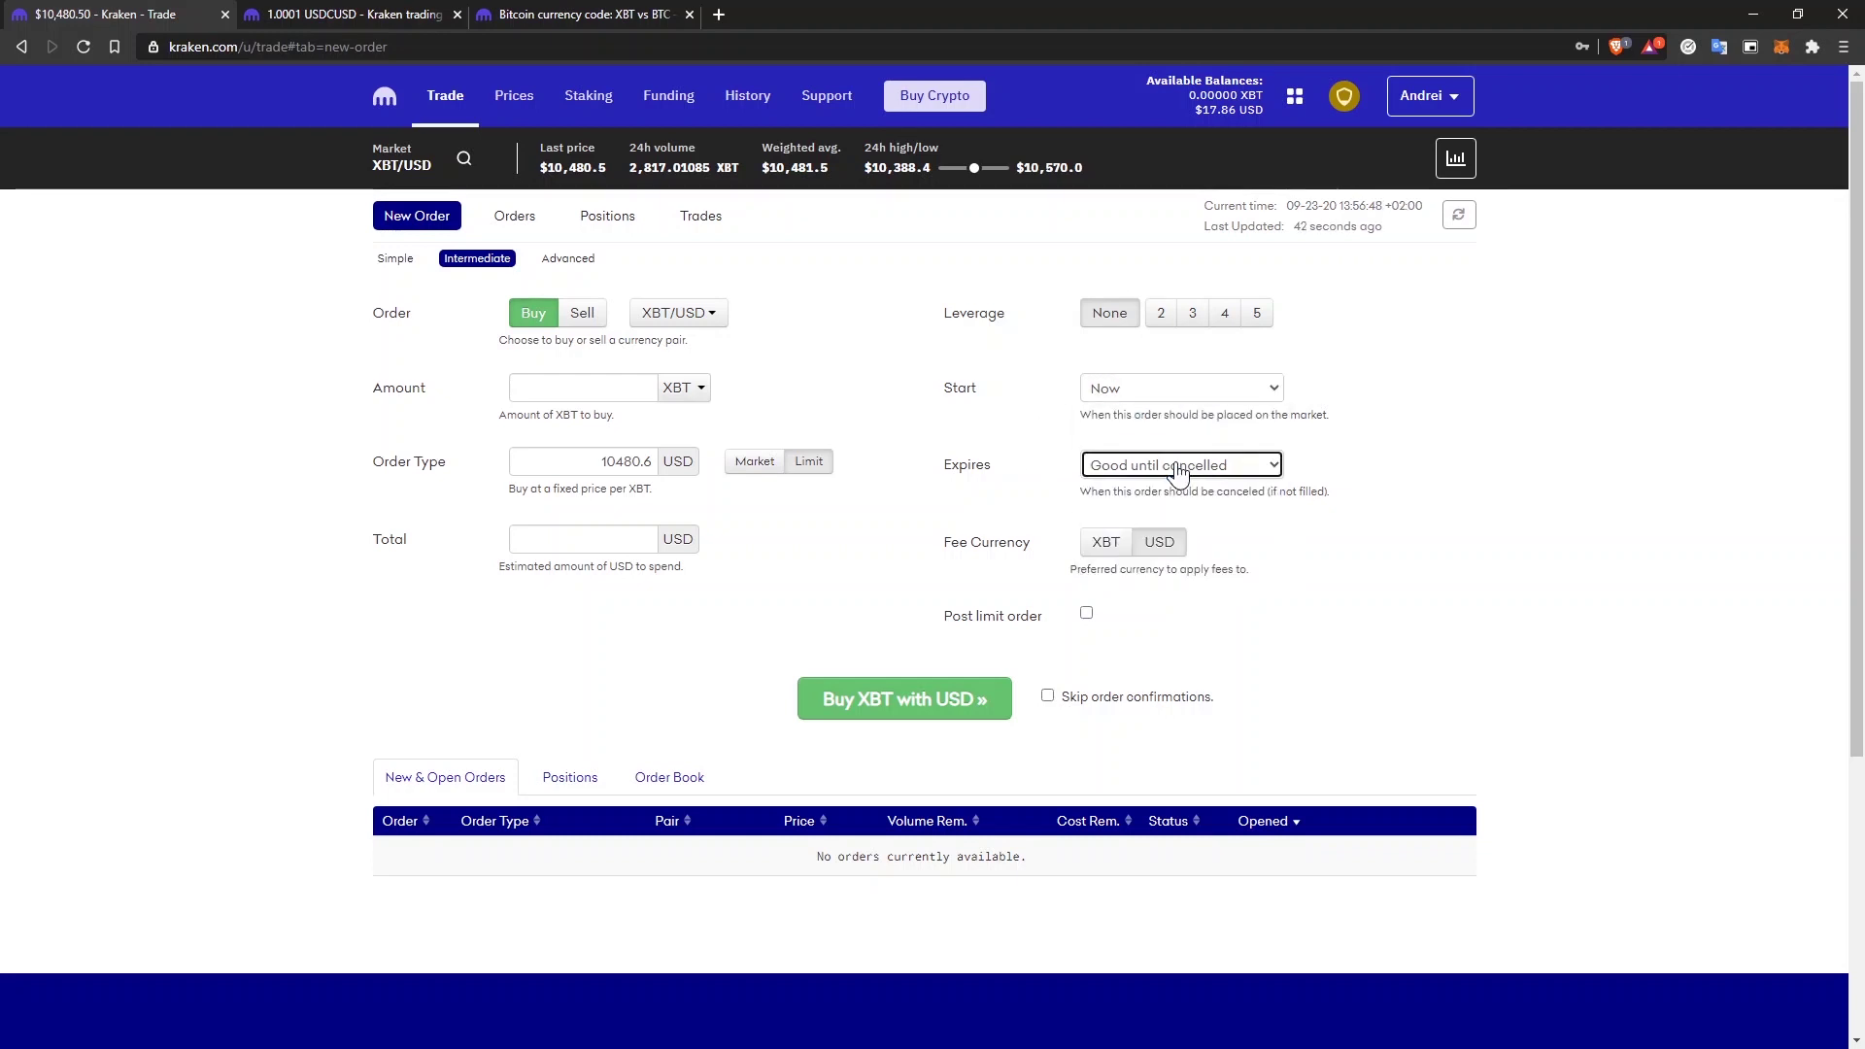
left_click(394, 259)
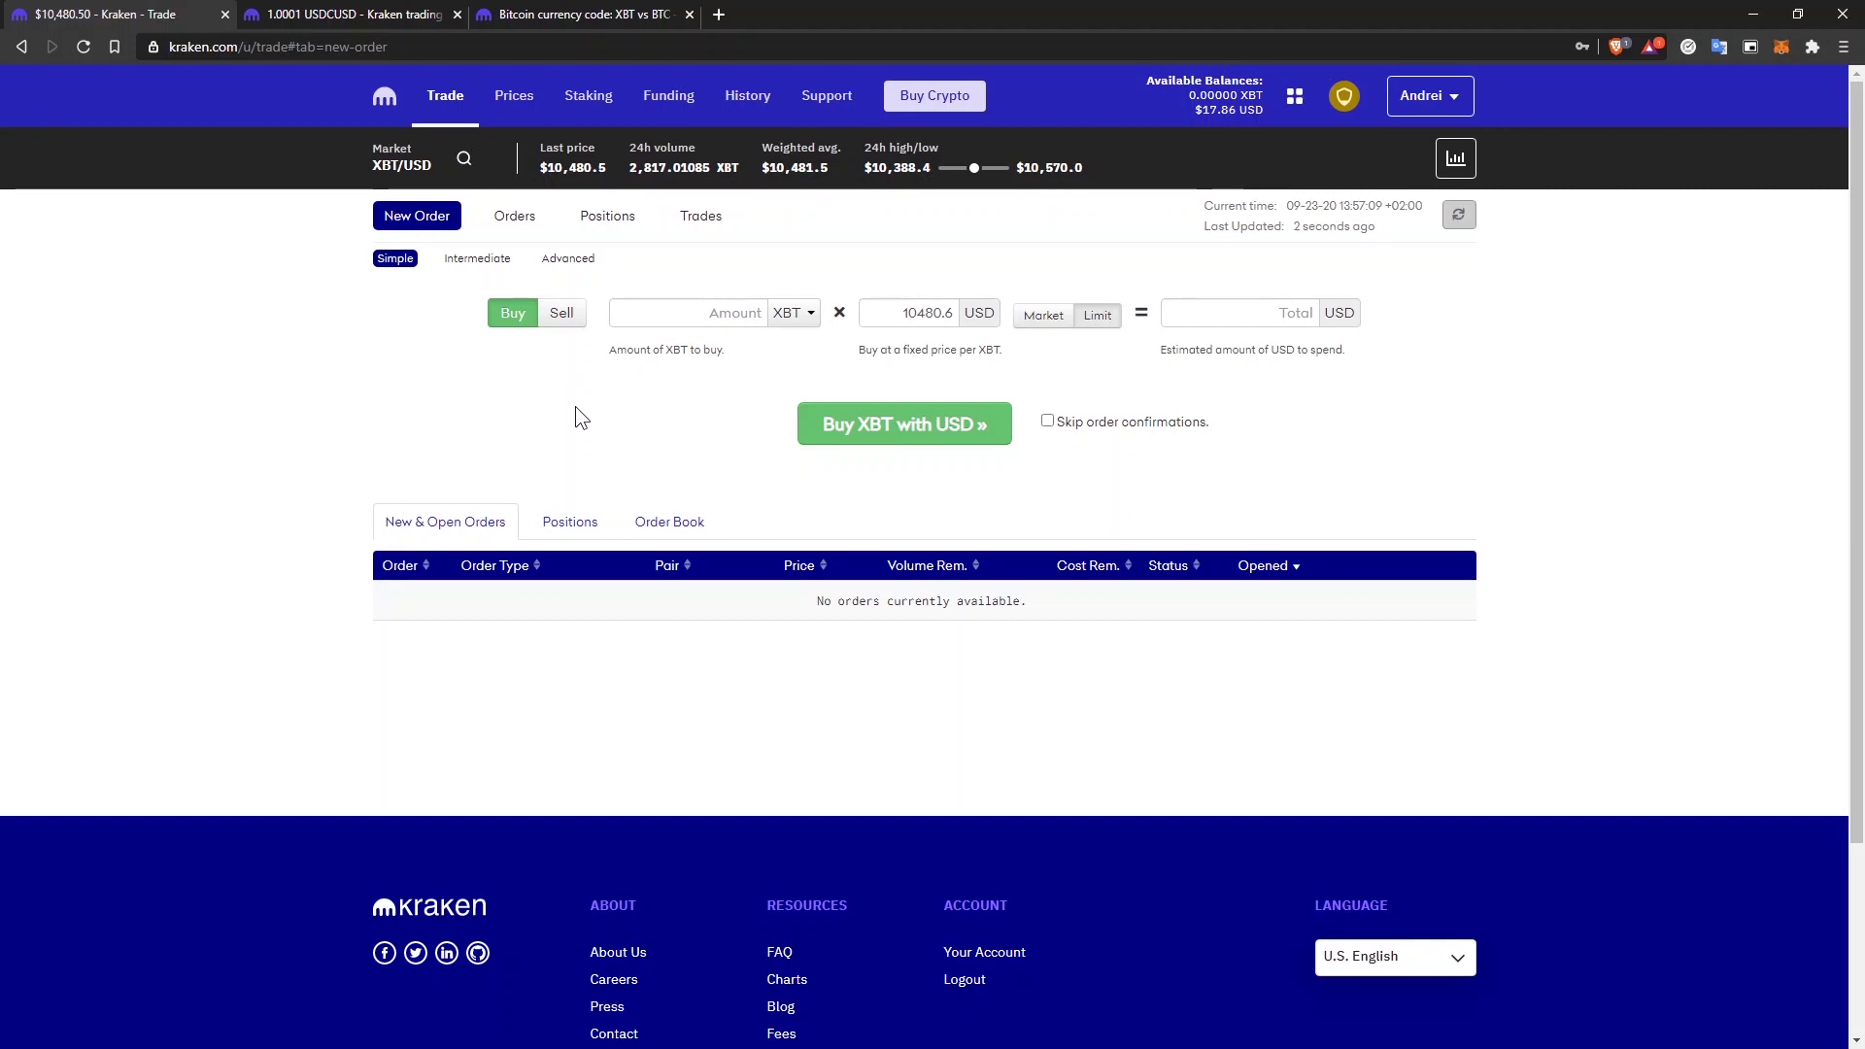
left_click(667, 524)
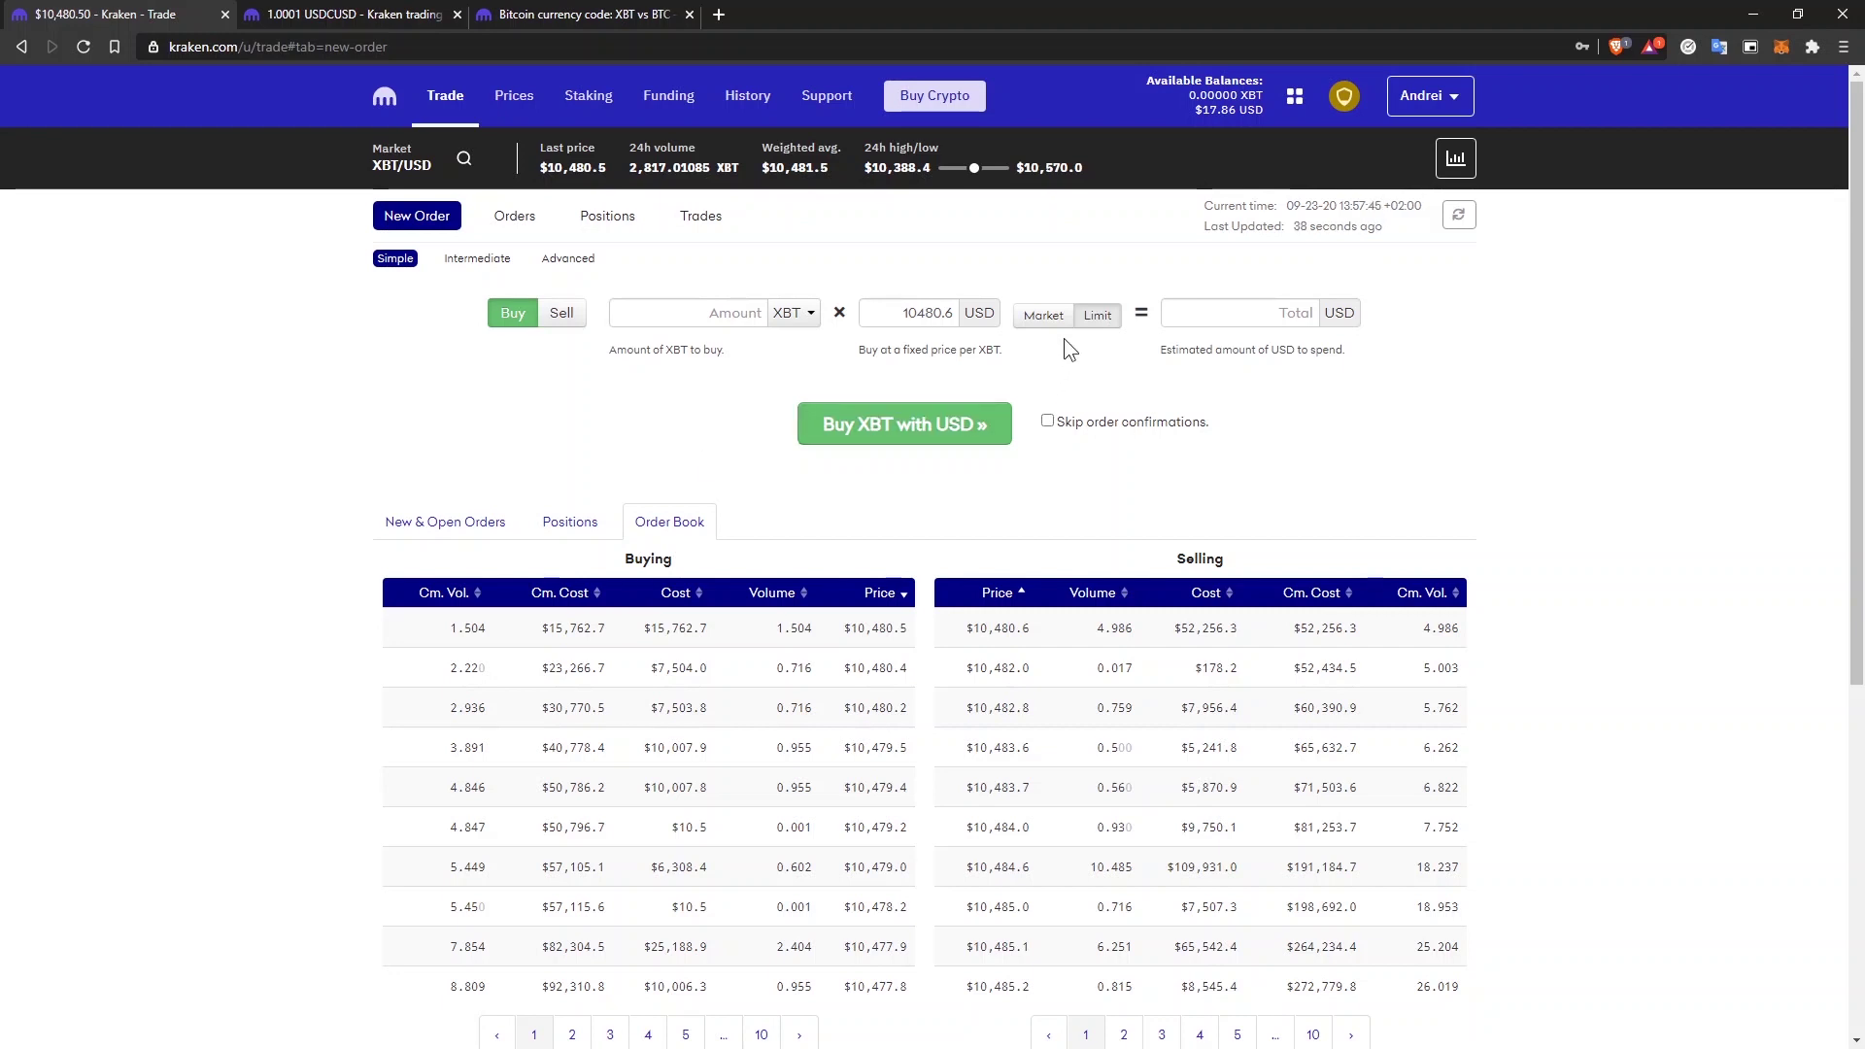
Switch the XBT/USD buy form to a Market order.
left_click(1045, 321)
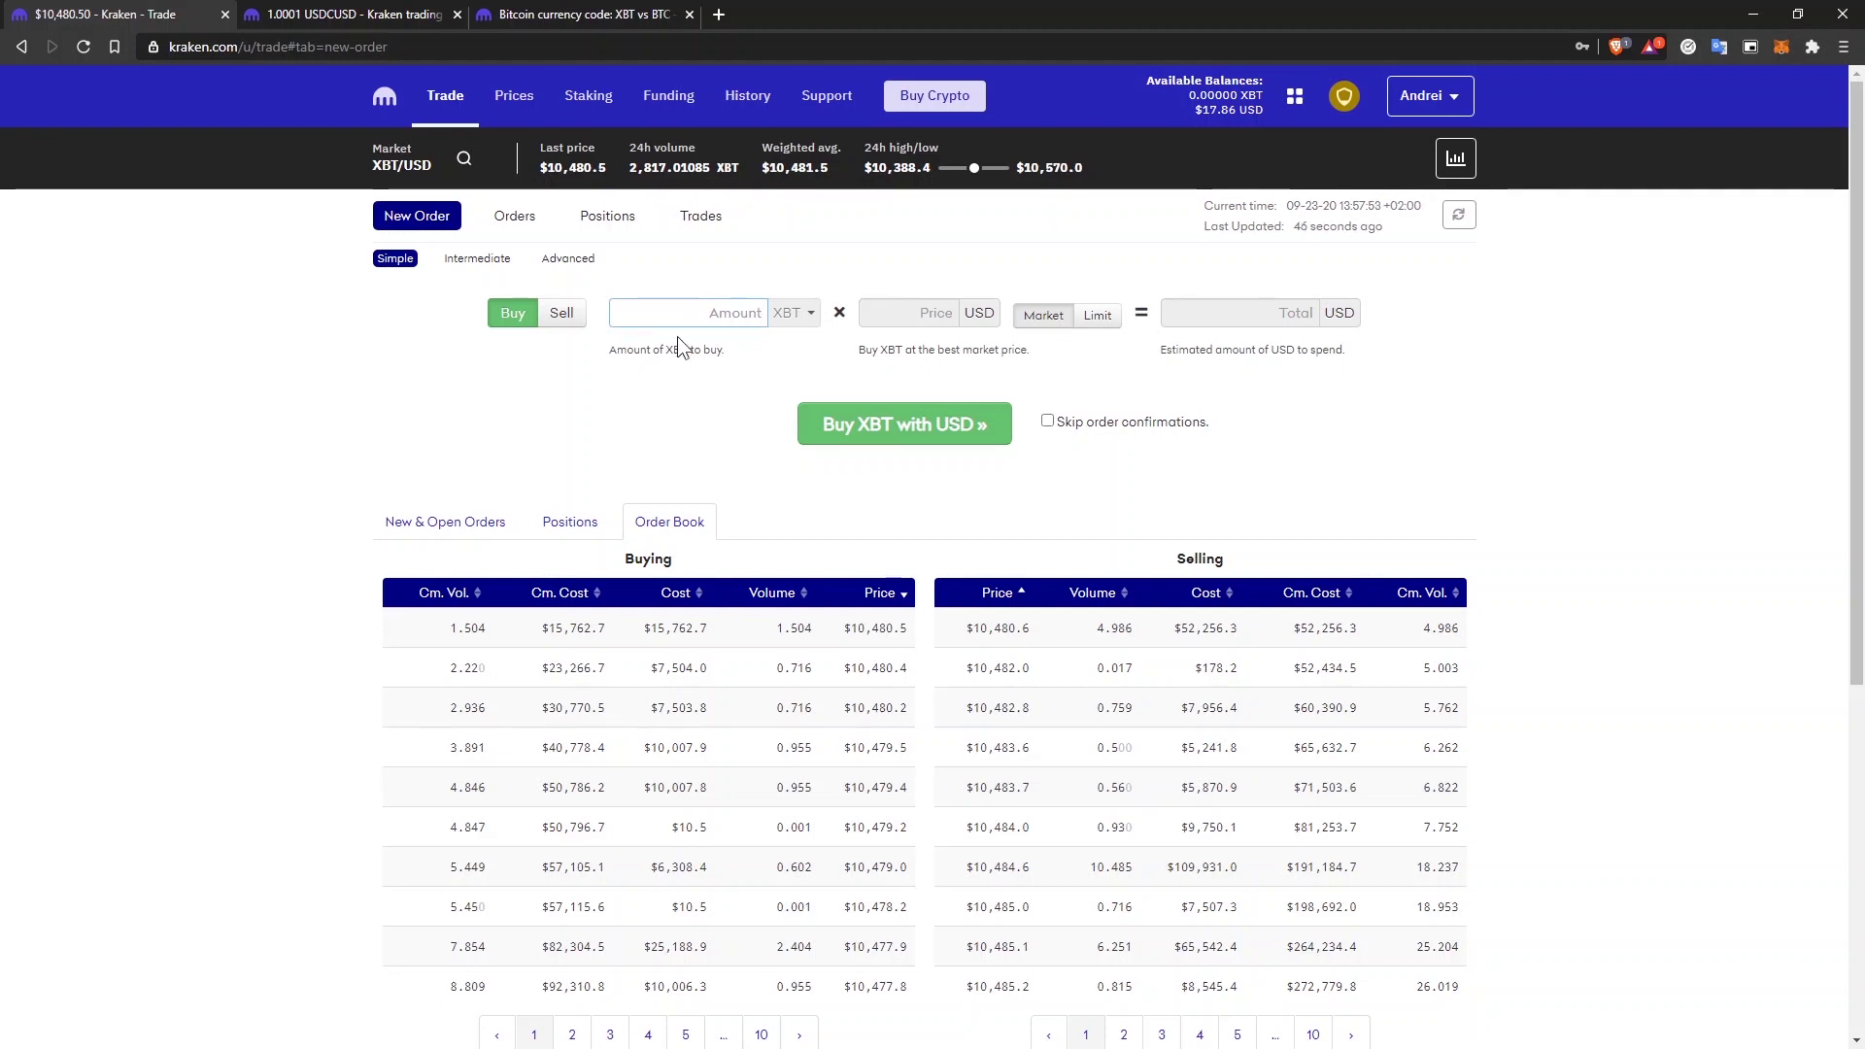
Google '17 usd to btc', copy the 0.0016 BTC result, and return to Kraken's XBT amount field.
left_click(719, 15)
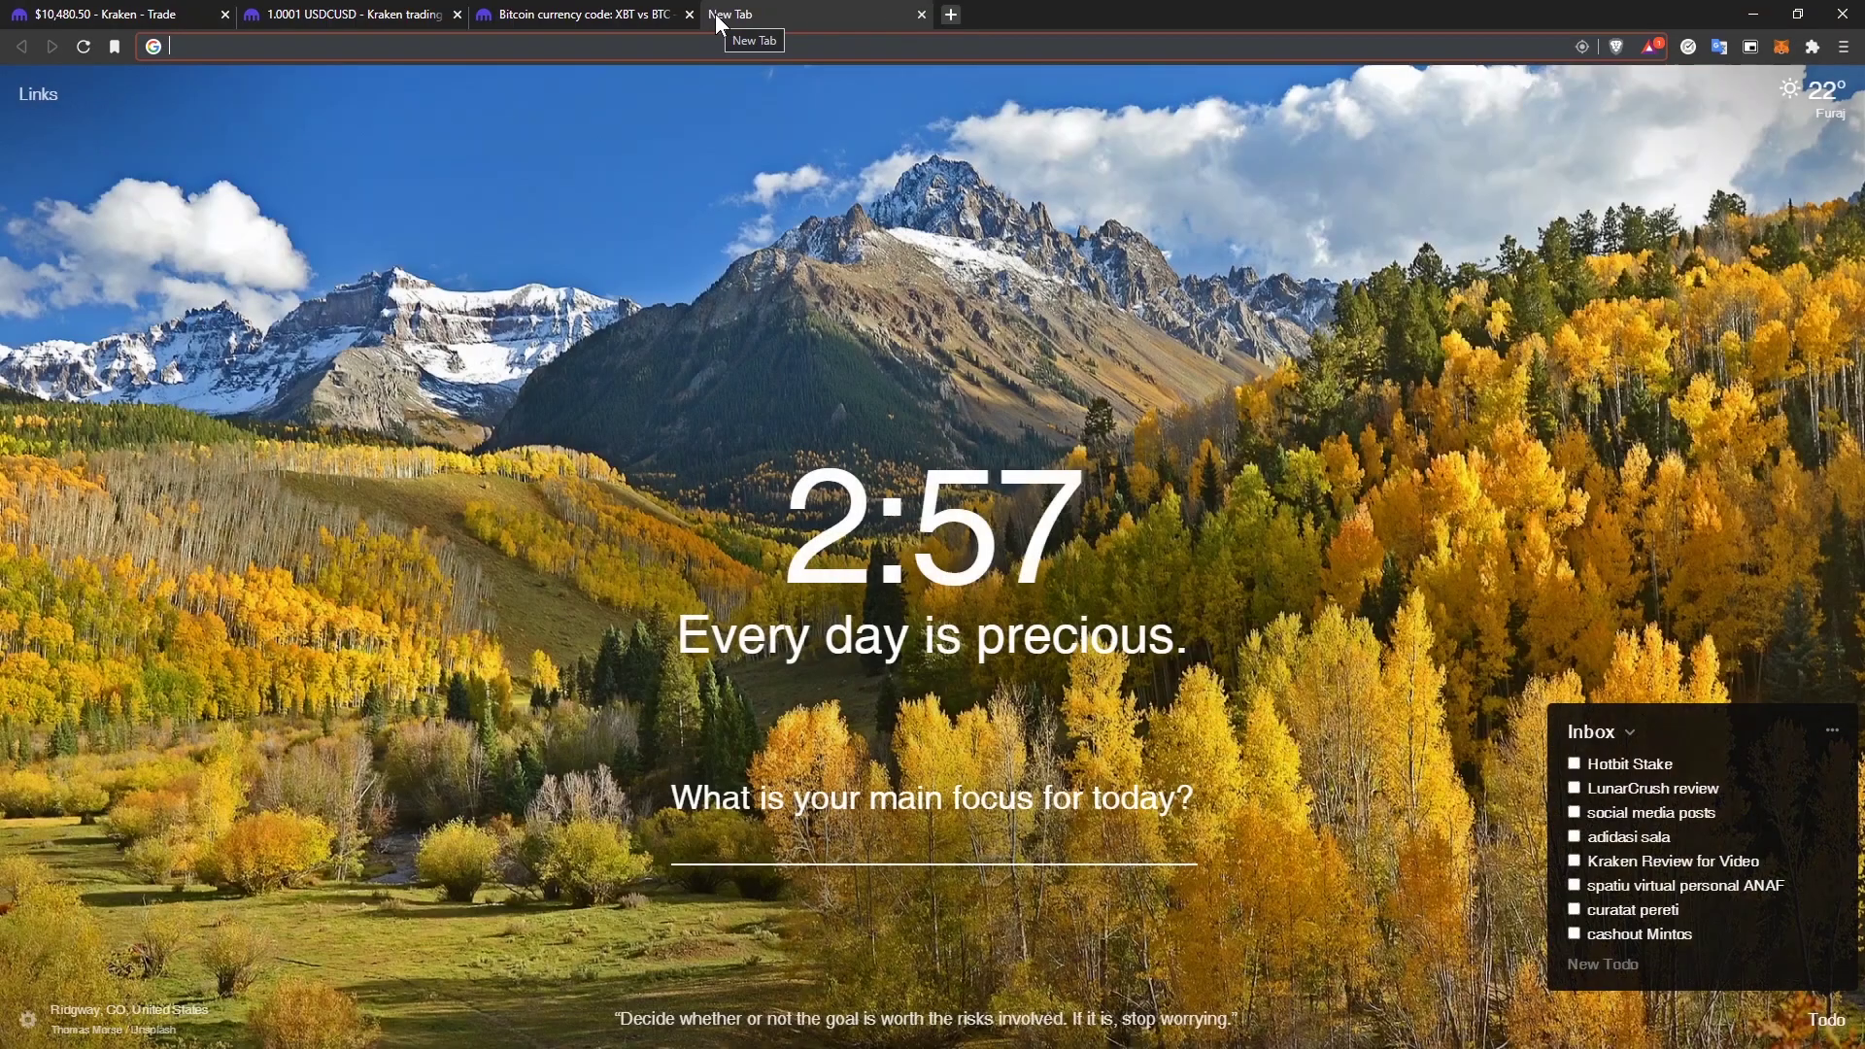
type("17 ud")
key("BackSpace")
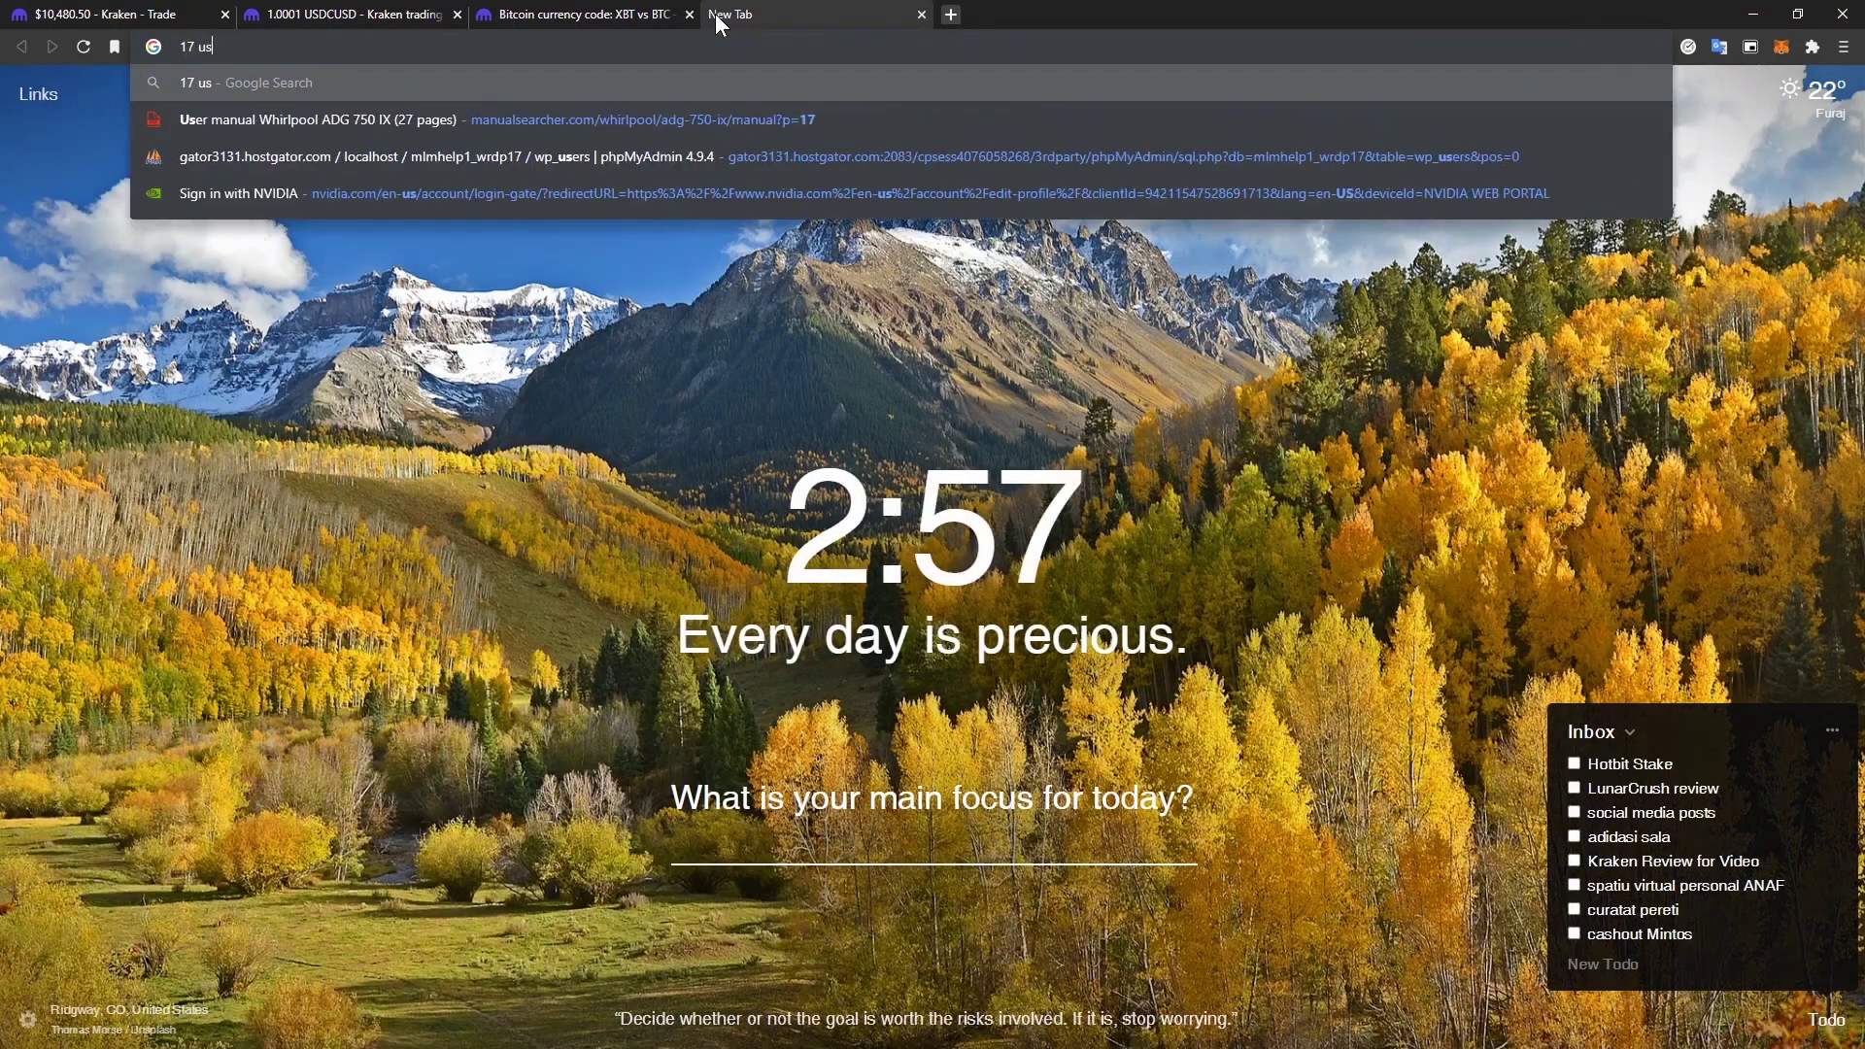
type("sd to btc")
key("Return")
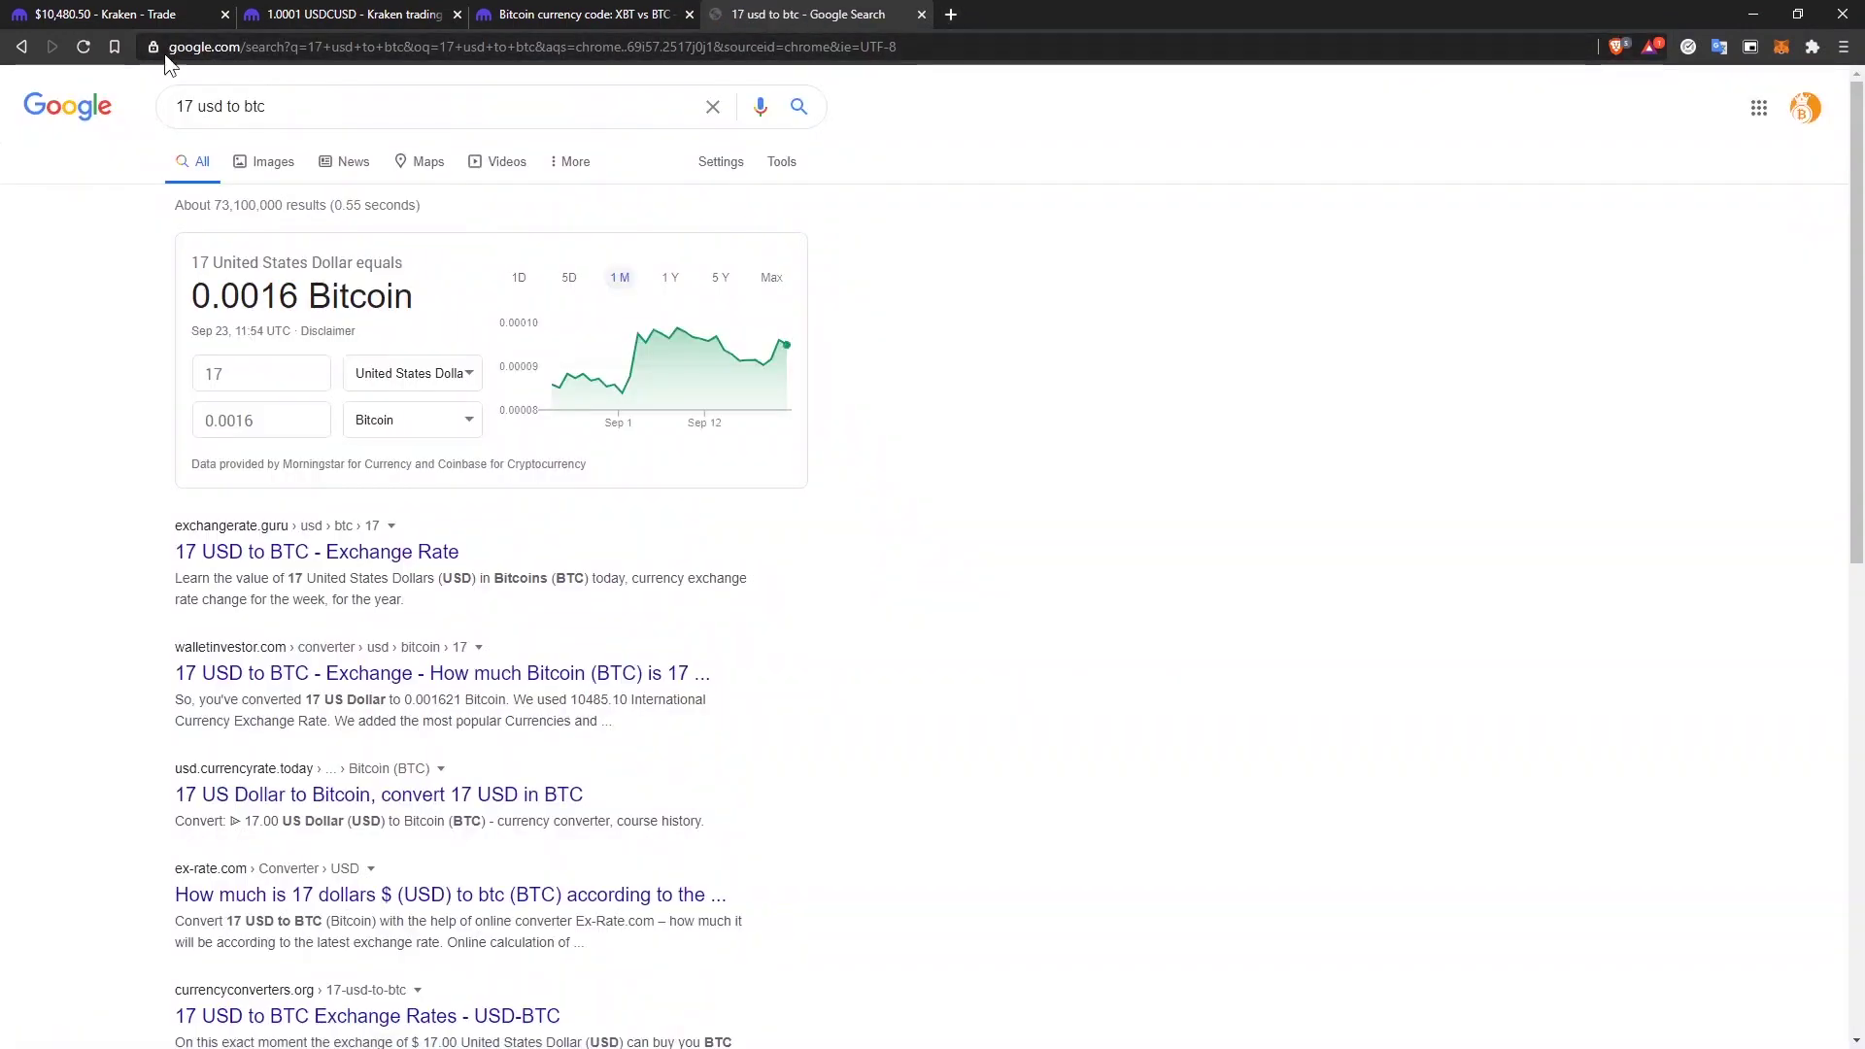
left_click_drag(305, 308, 190, 298)
key("ctrl+c")
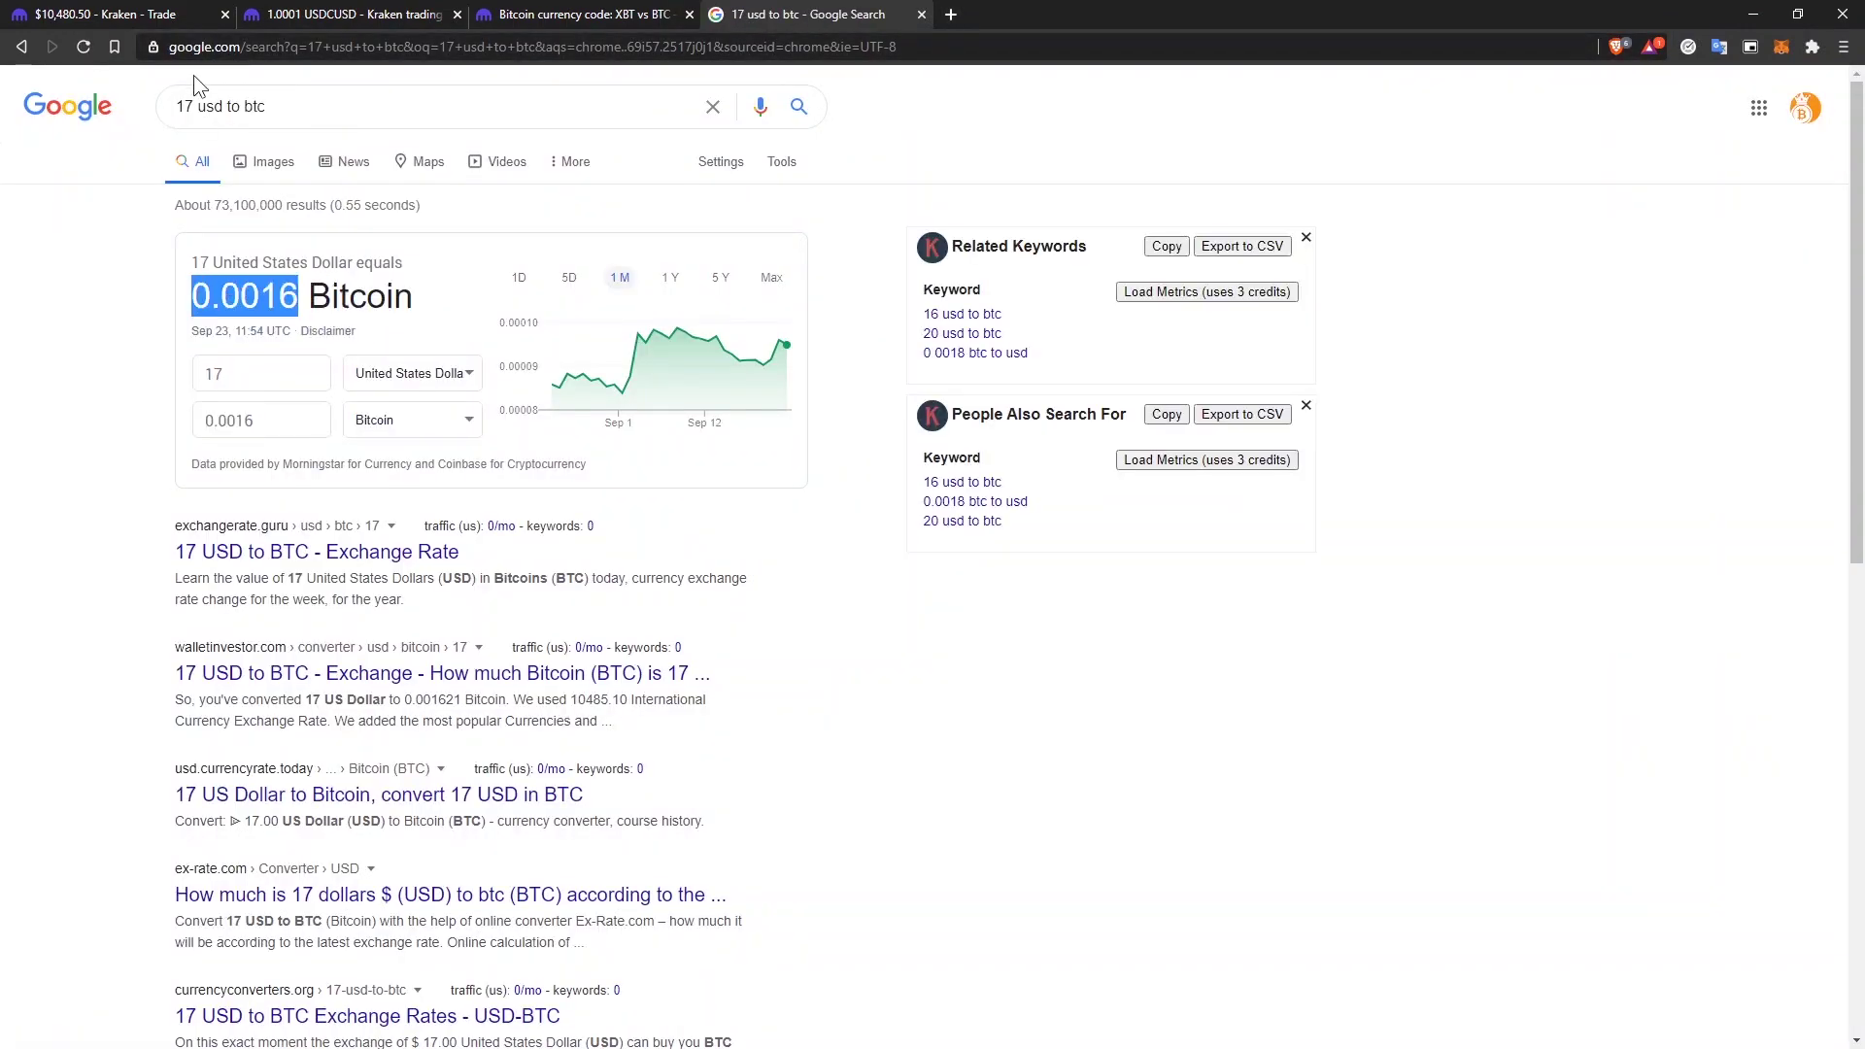
left_click(171, 15)
left_click(708, 312)
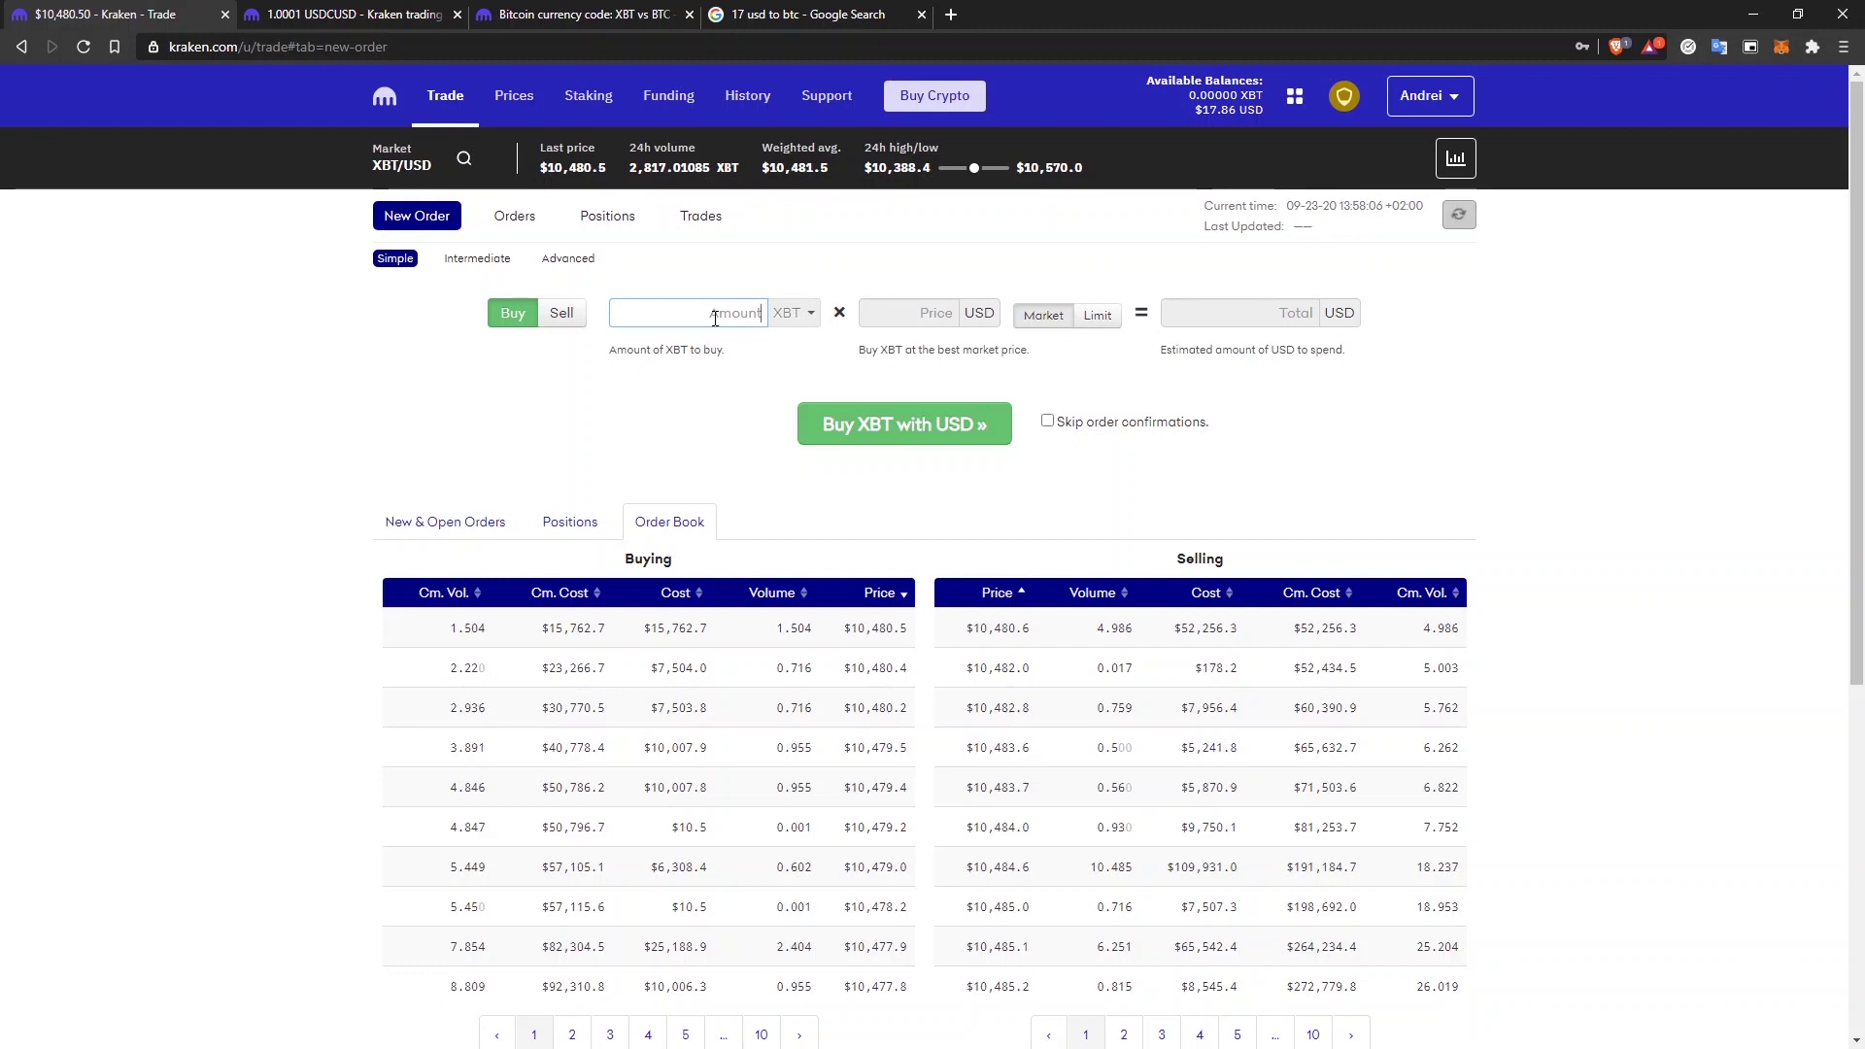
Place the 0.0016 XBT market buy and confirm it filled under Orders.
key("ctrl+v")
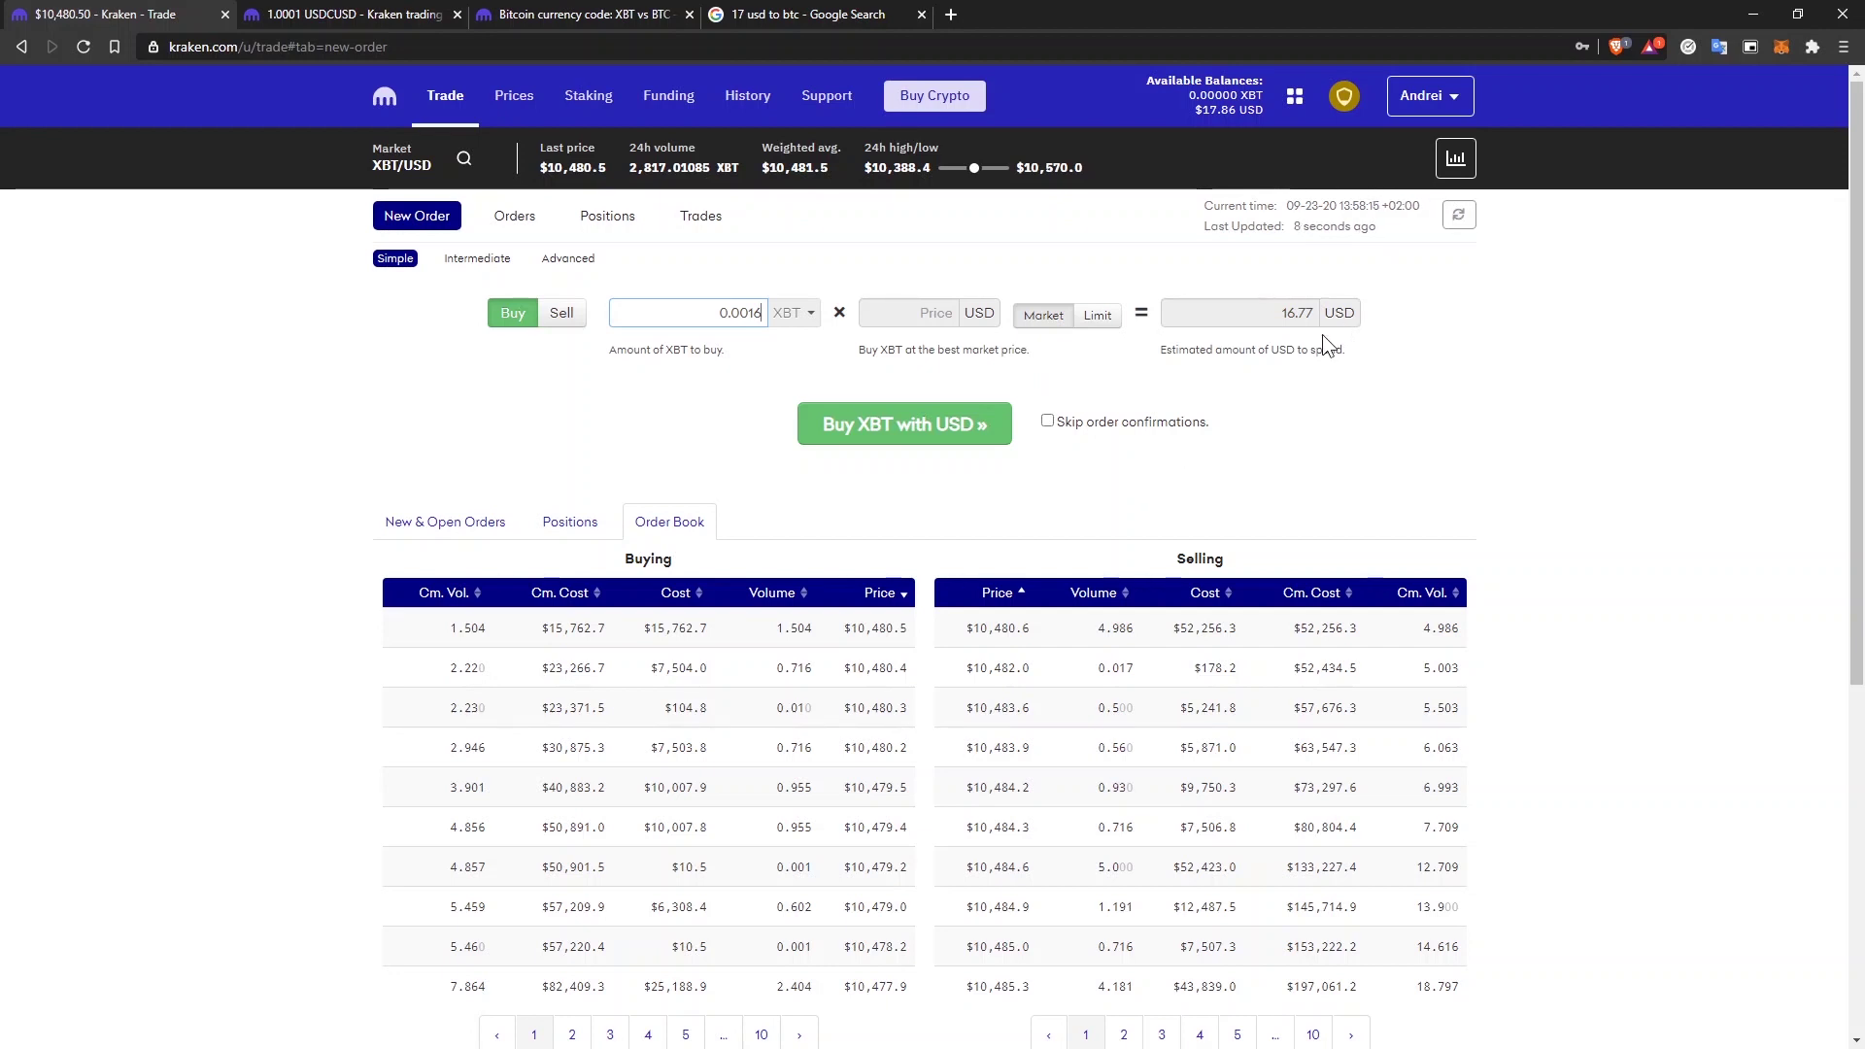
left_click(891, 444)
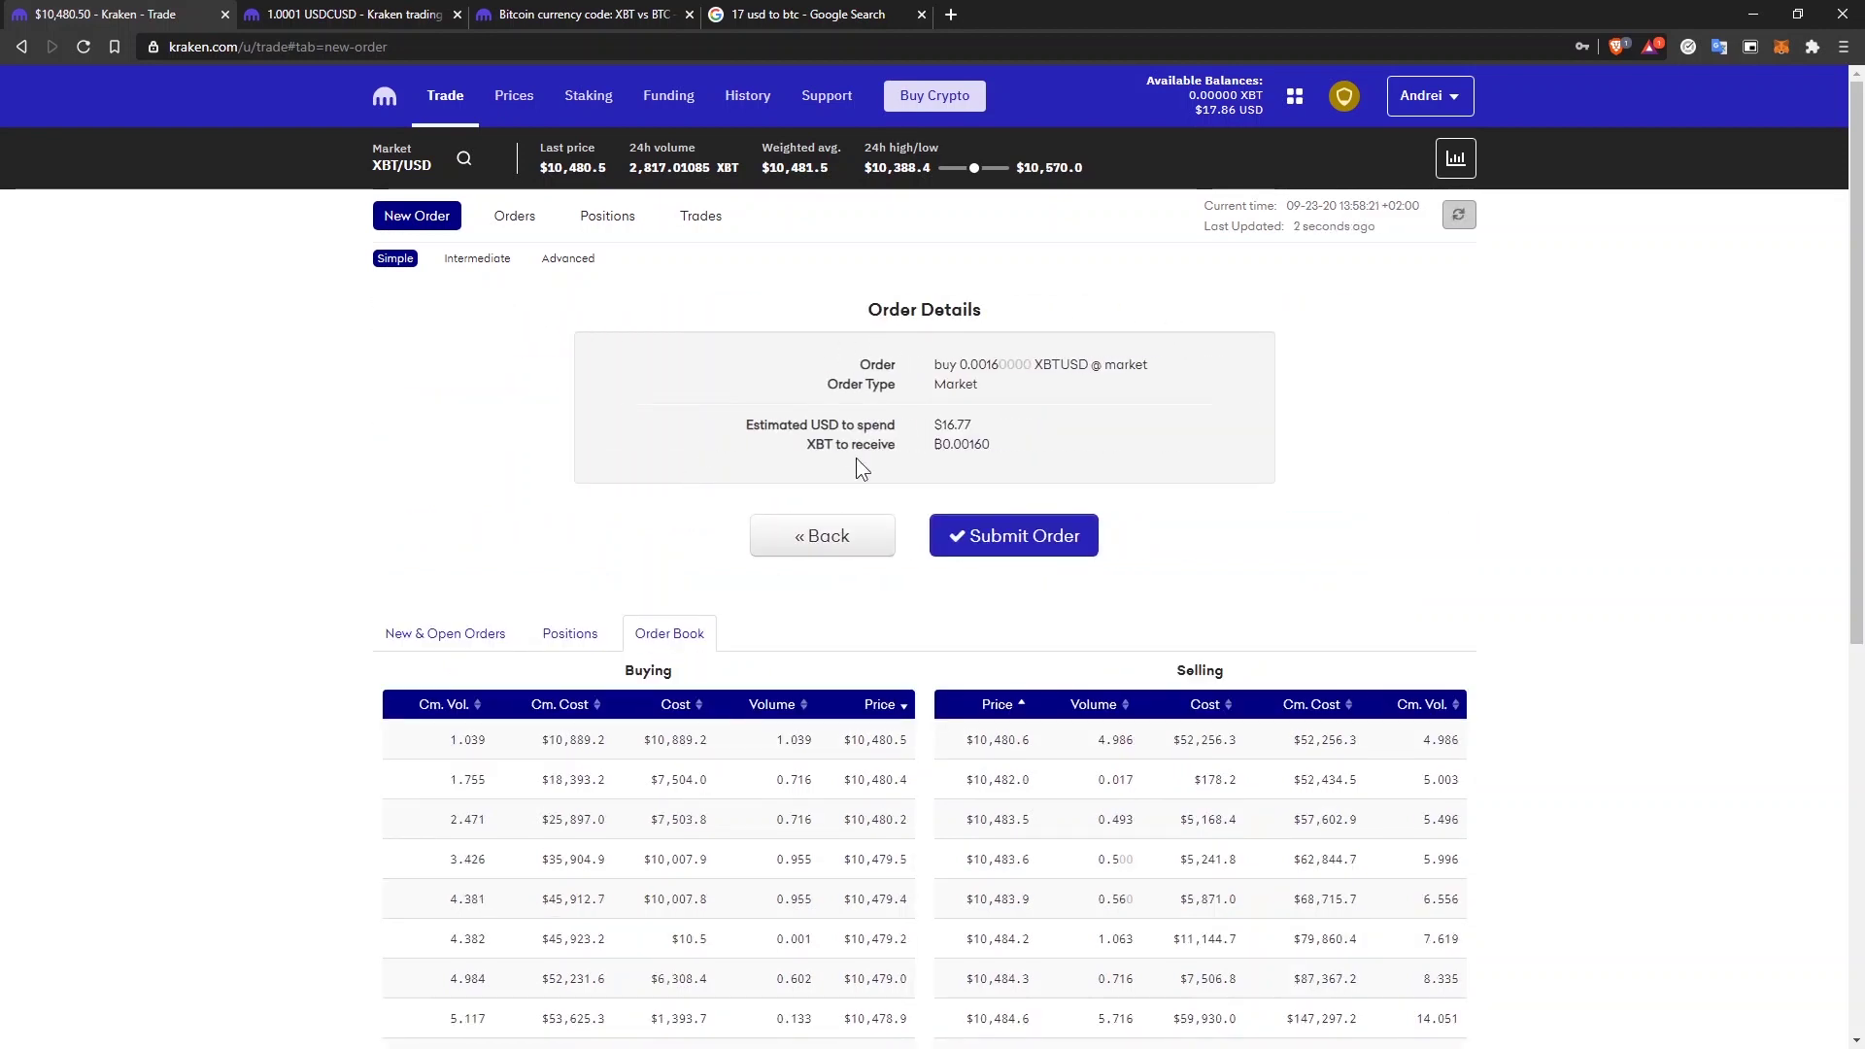
left_click(1084, 534)
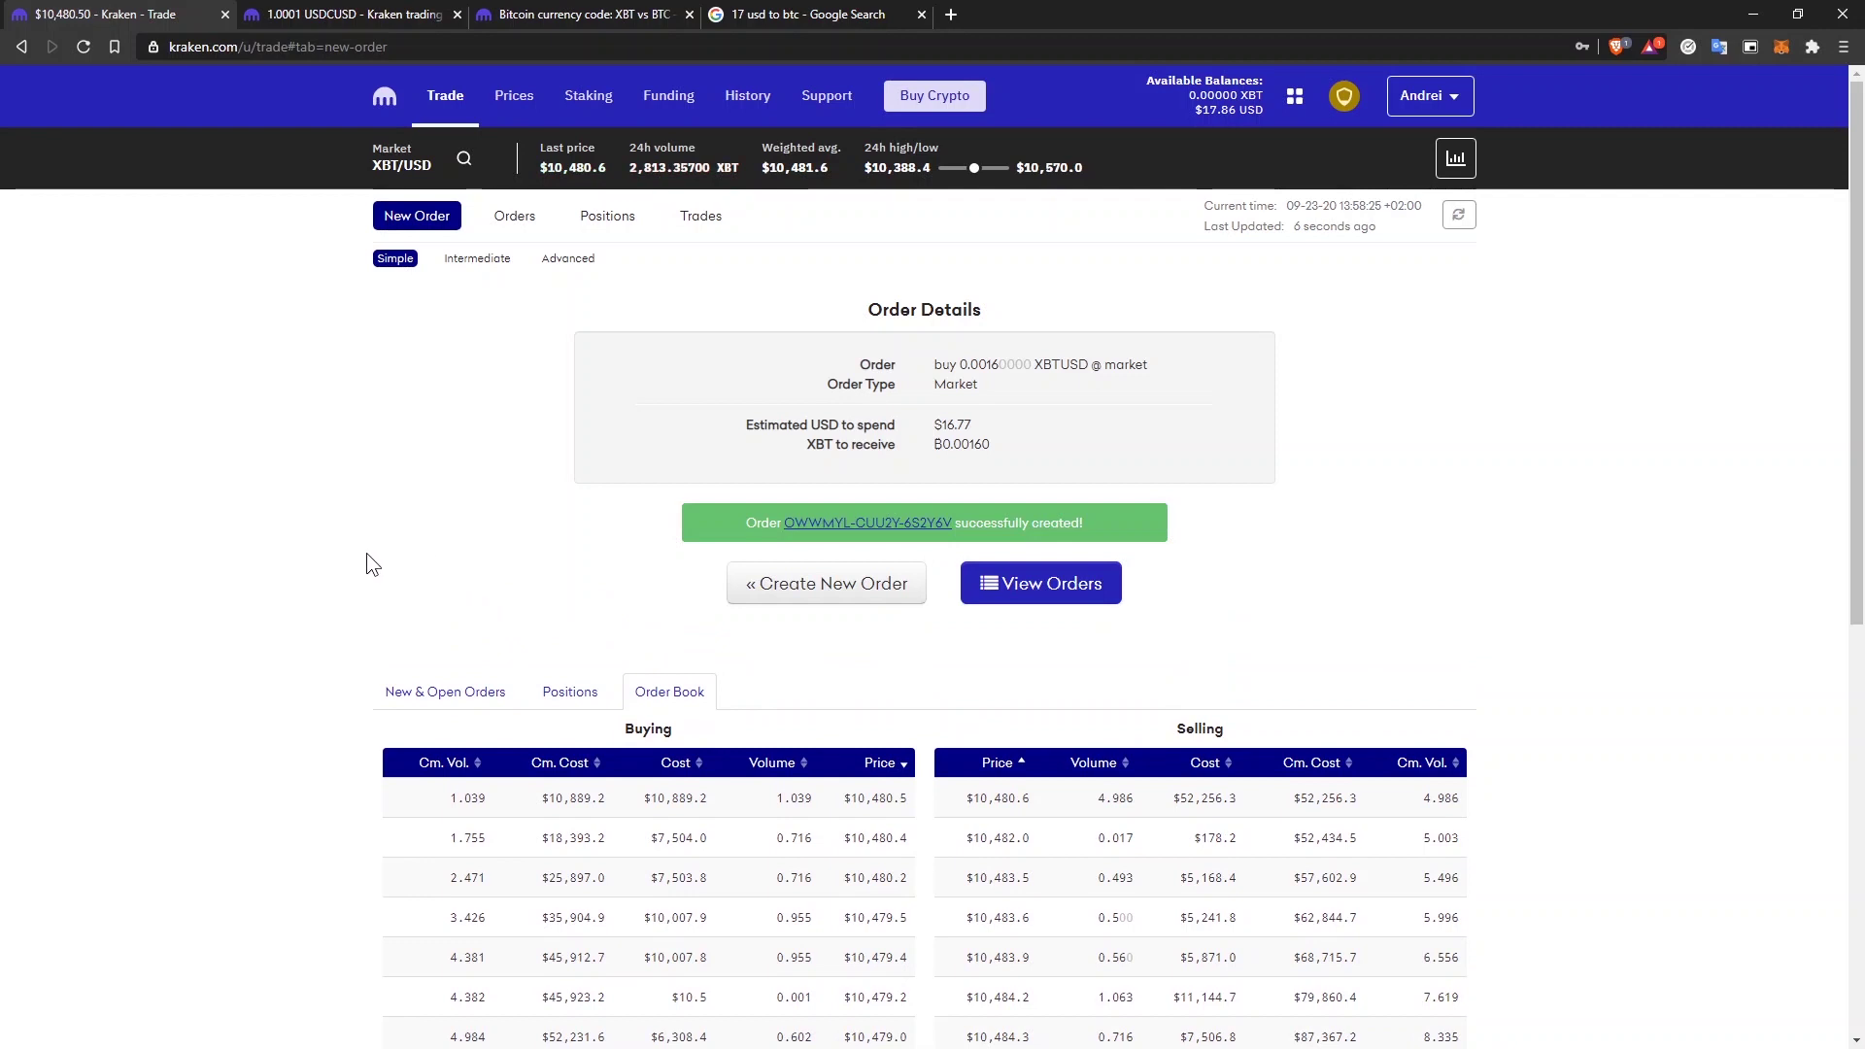
left_click(971, 585)
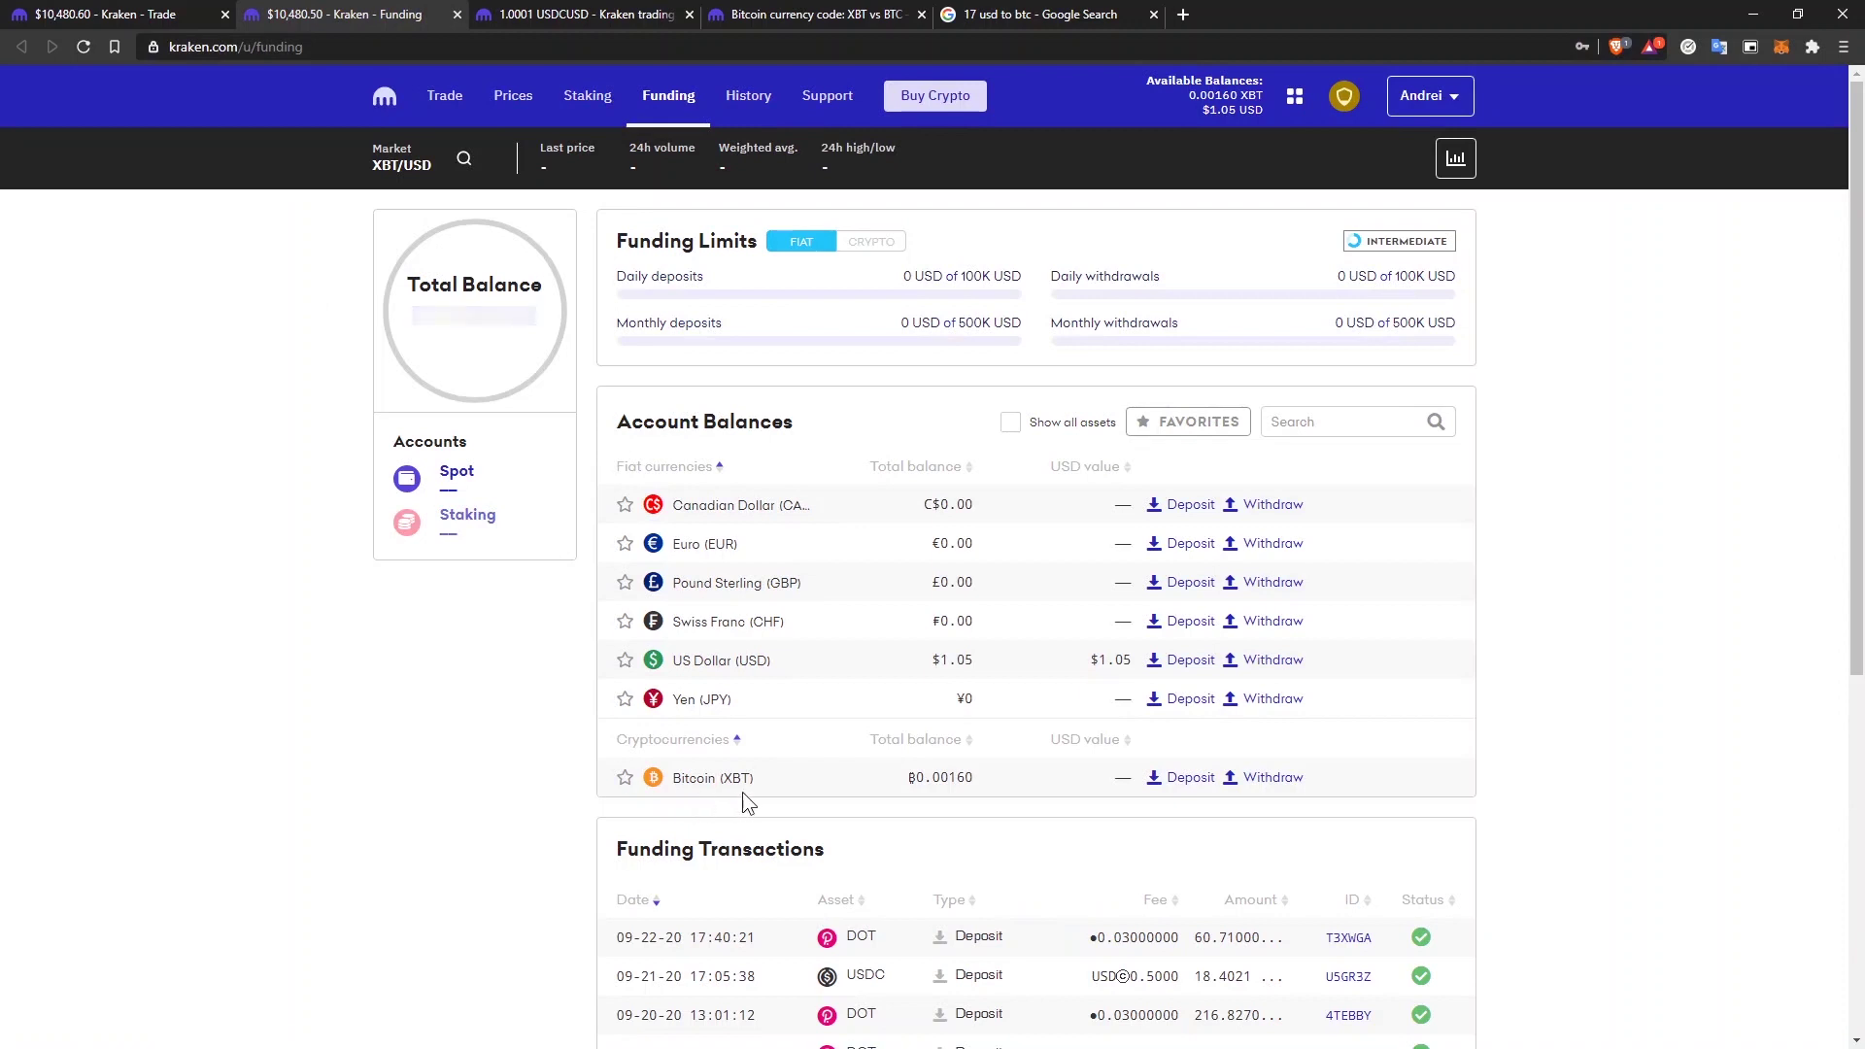
Check the 0.00160 XBT balance on Funding, then return to the Kraken - Trade tab.
left_click_drag(915, 783, 1009, 787)
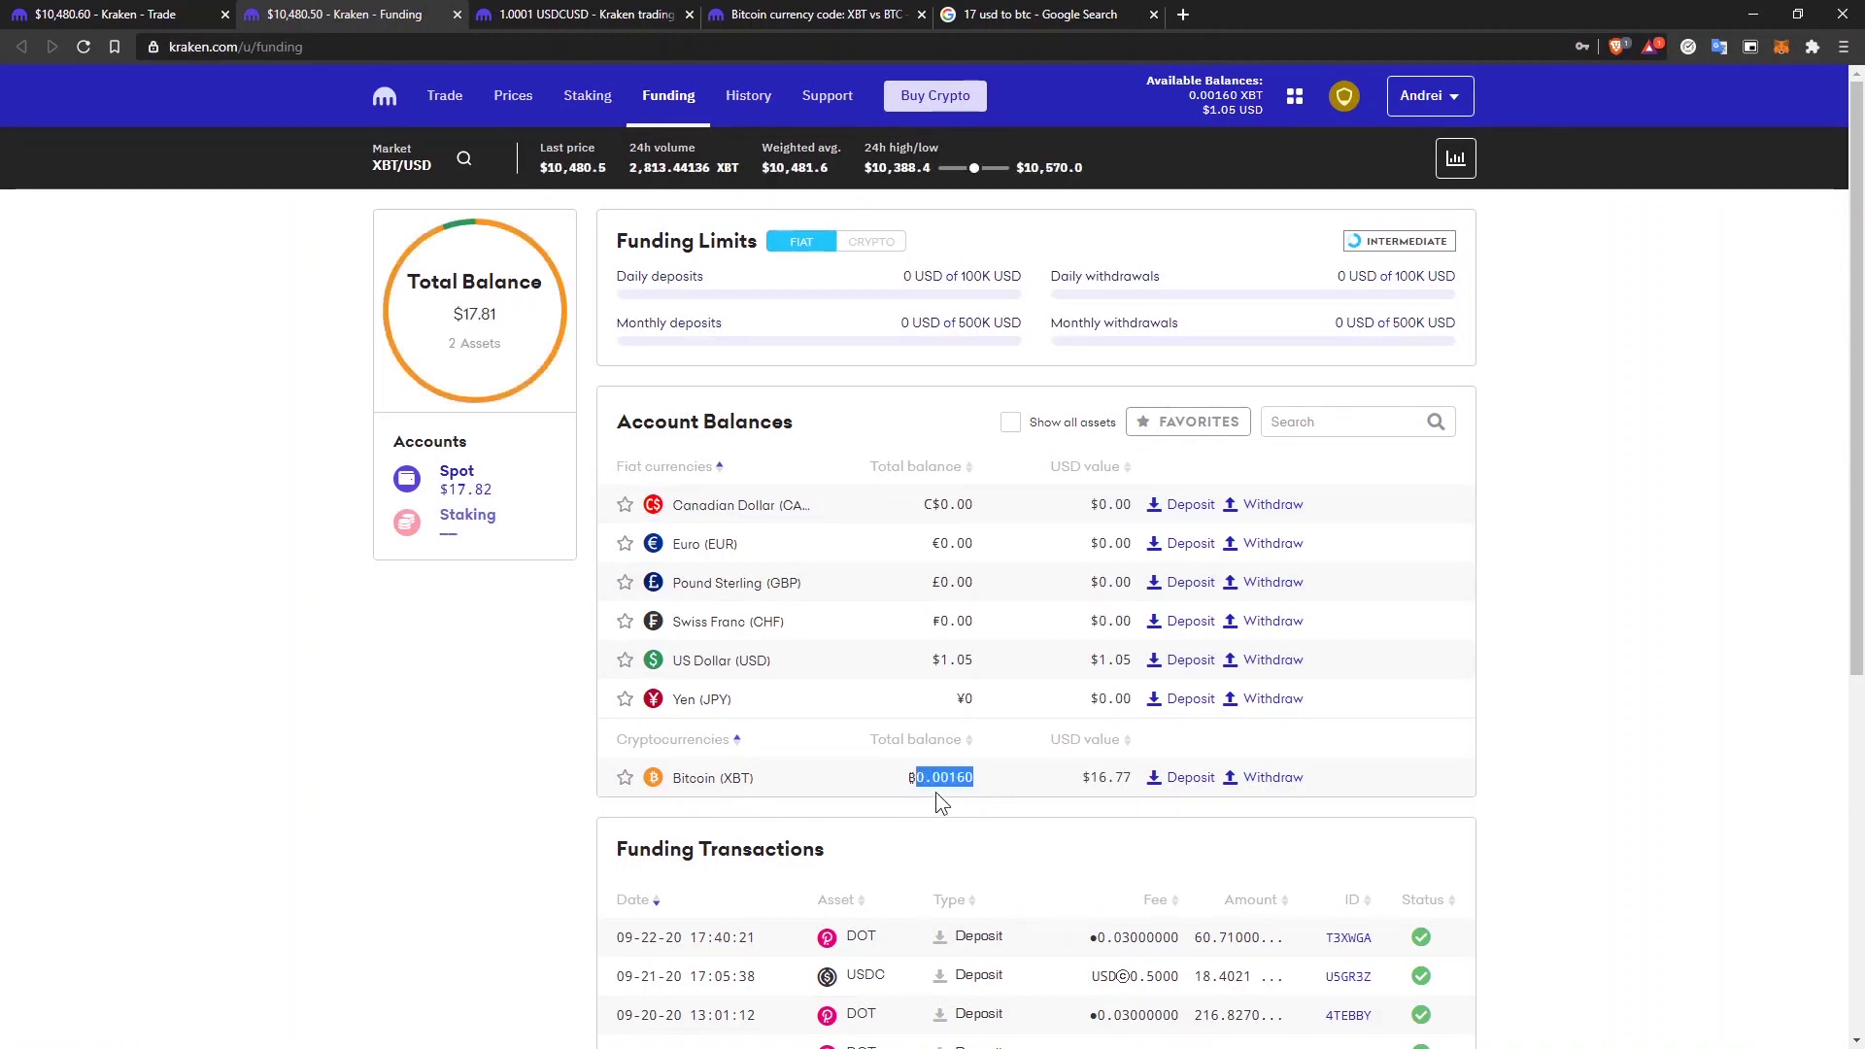
left_click(159, 17)
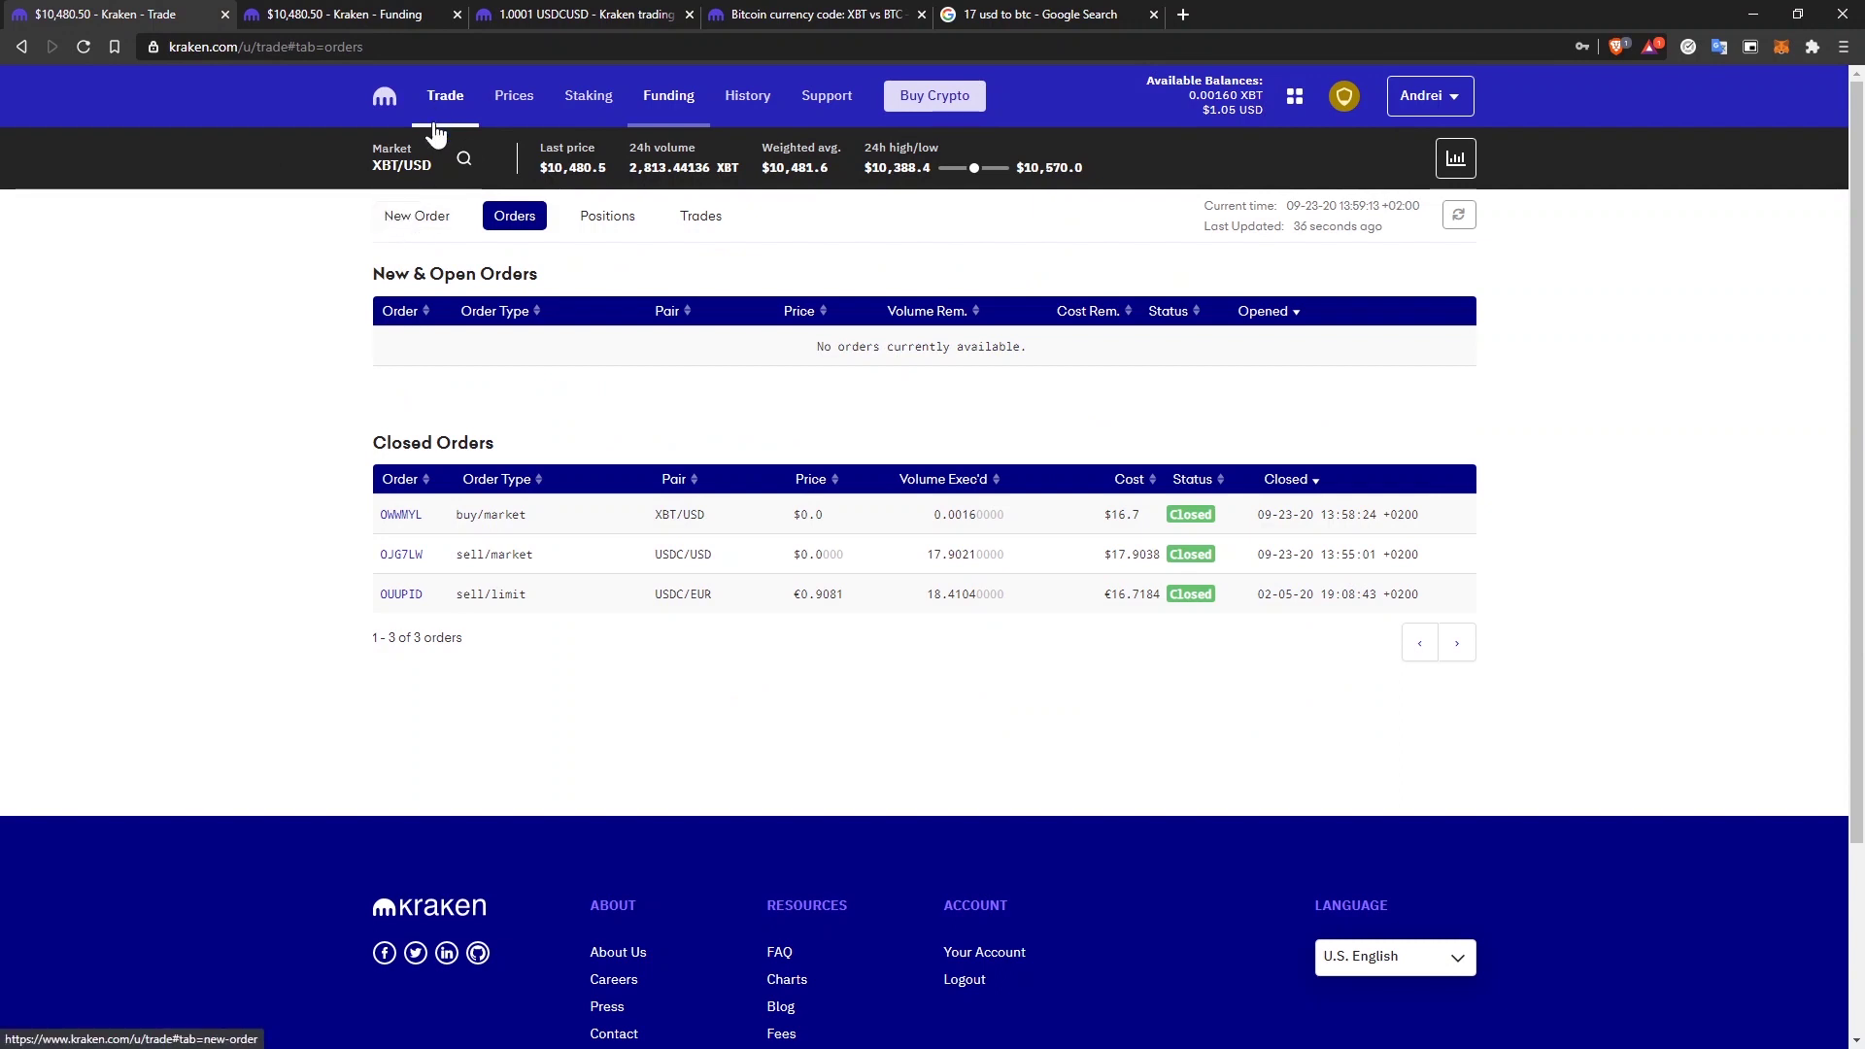
Place a limit sell of 0.0016 XBT at $10,482 and view it among open orders.
left_click(427, 219)
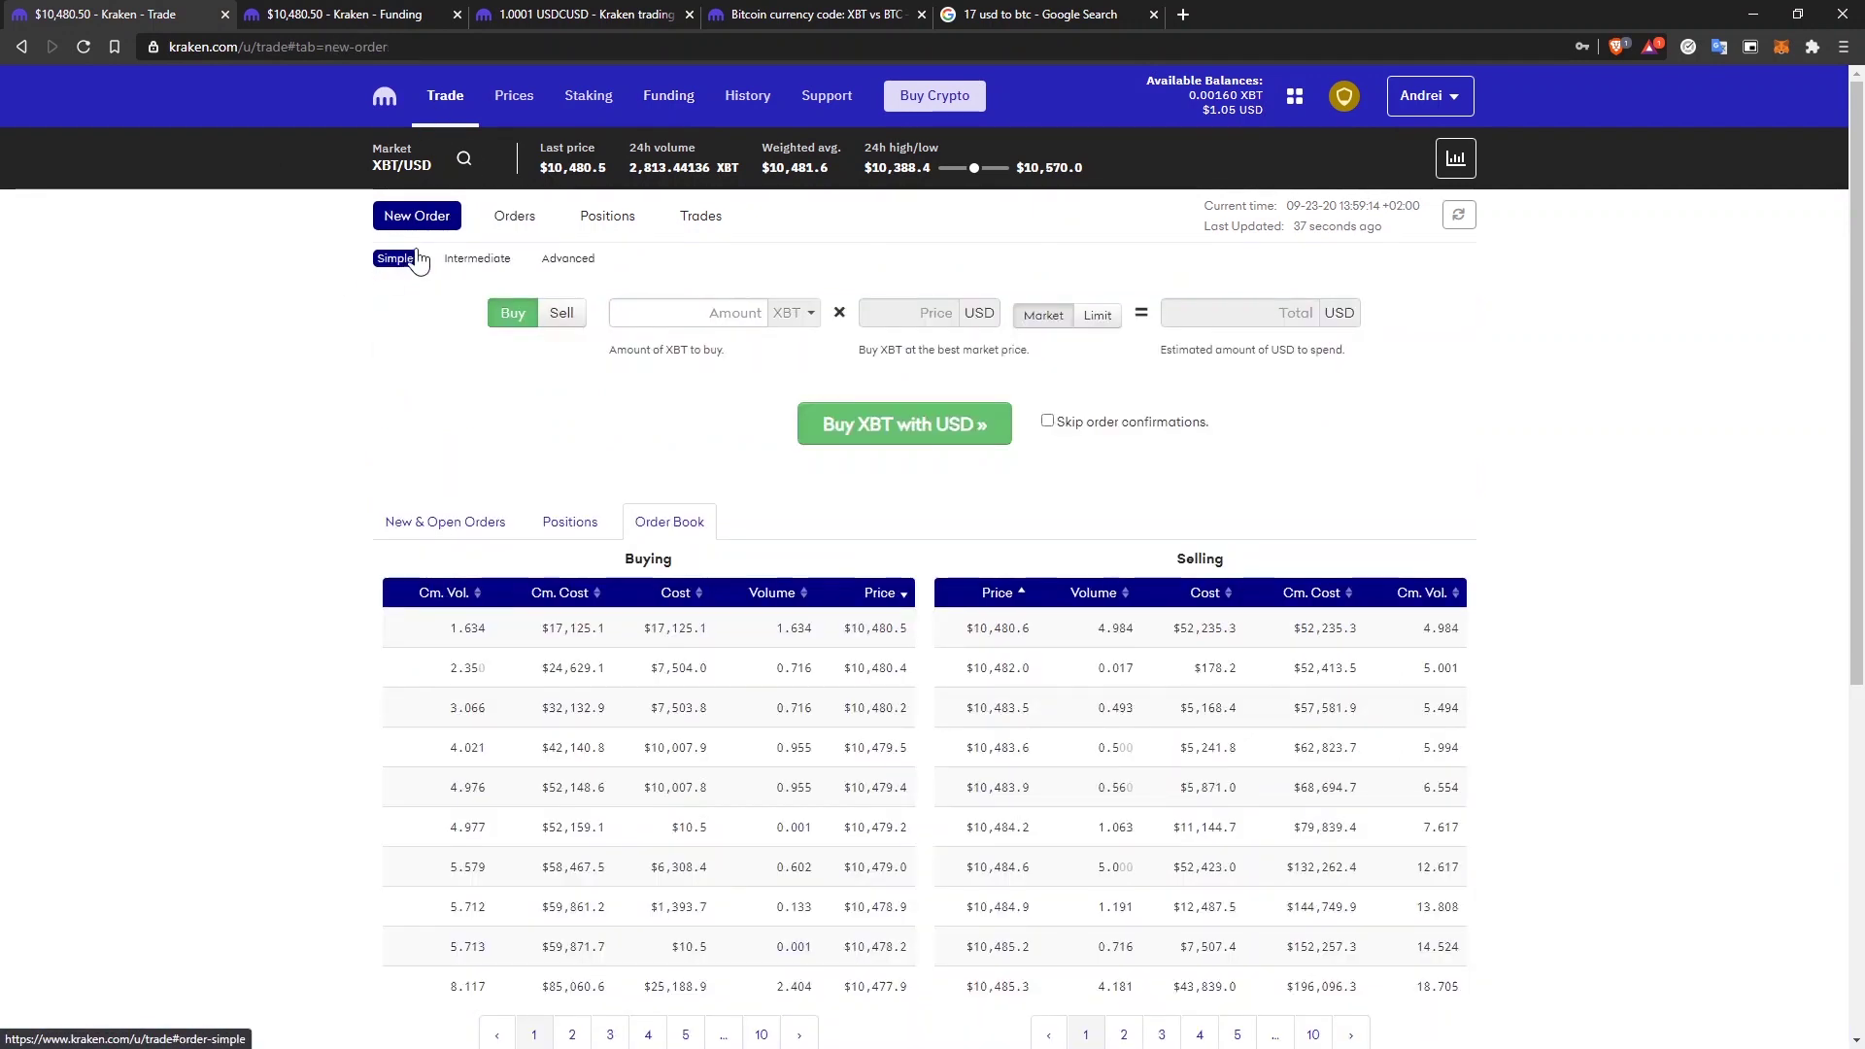
left_click(563, 321)
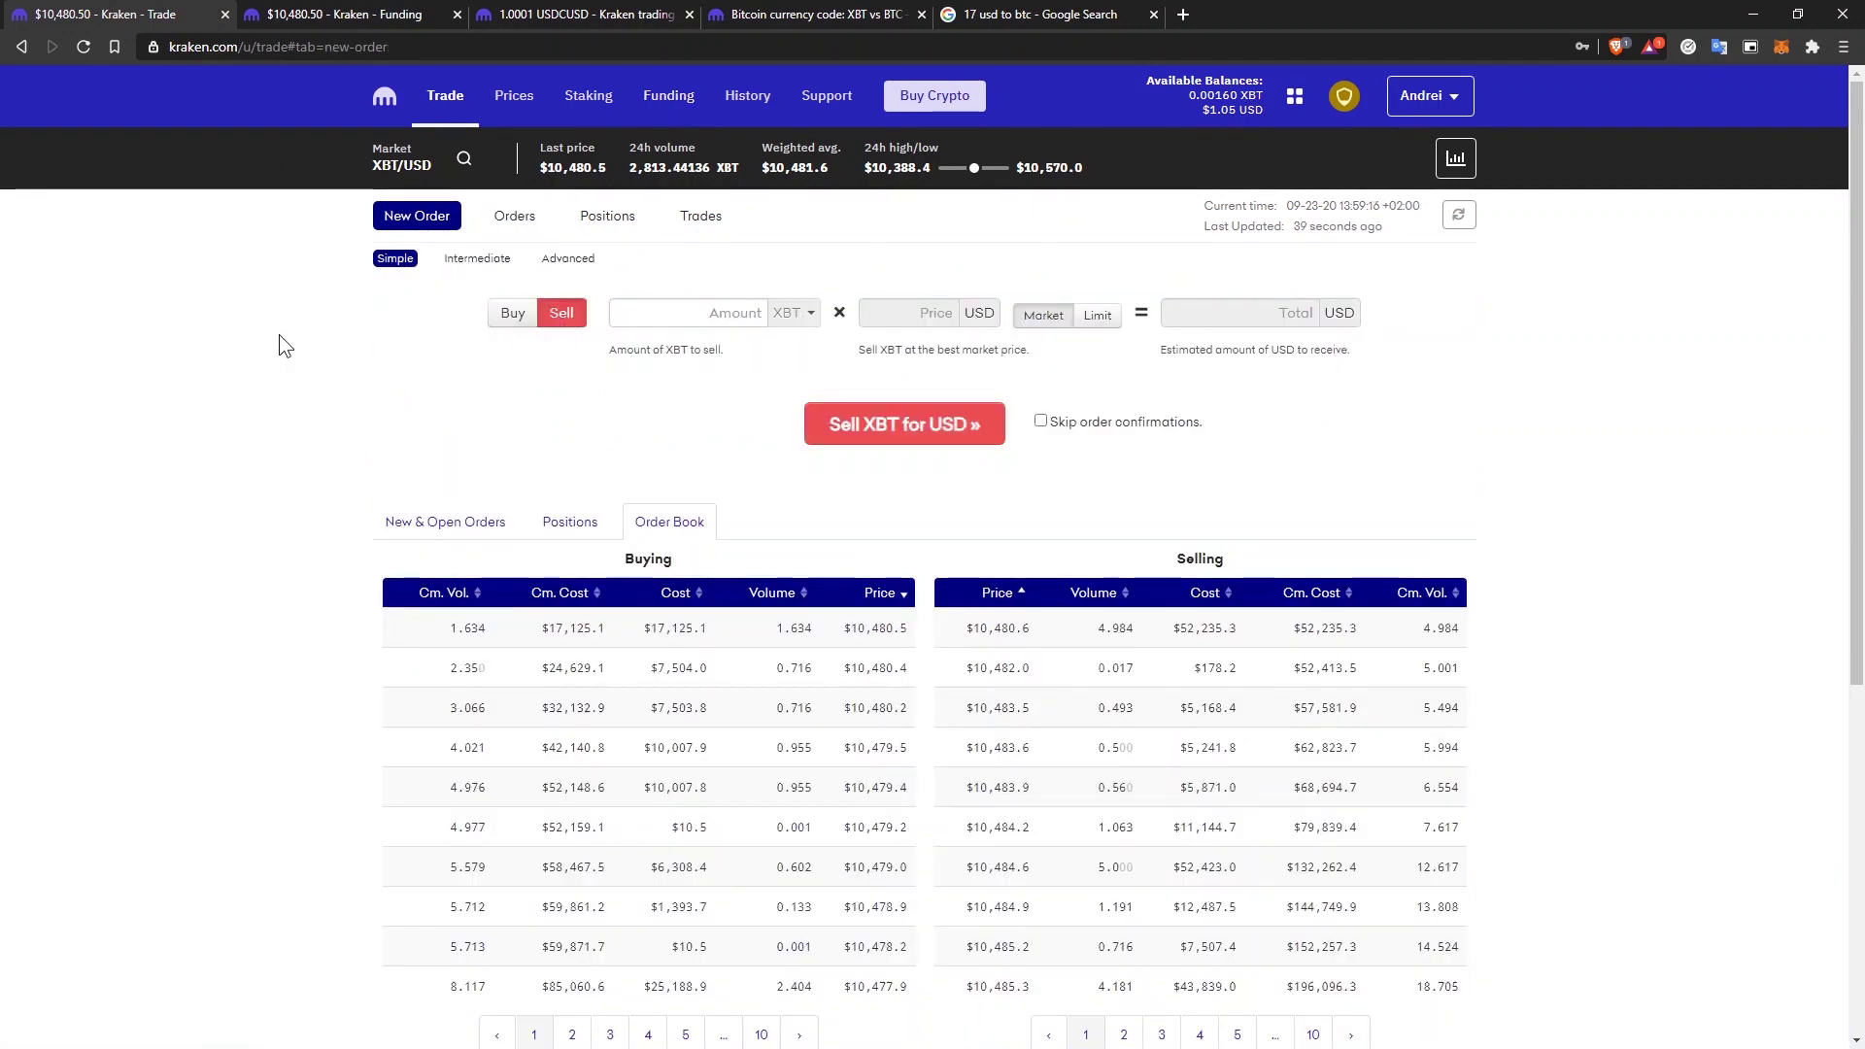
left_click(721, 312)
type("0.0016")
left_click(1098, 316)
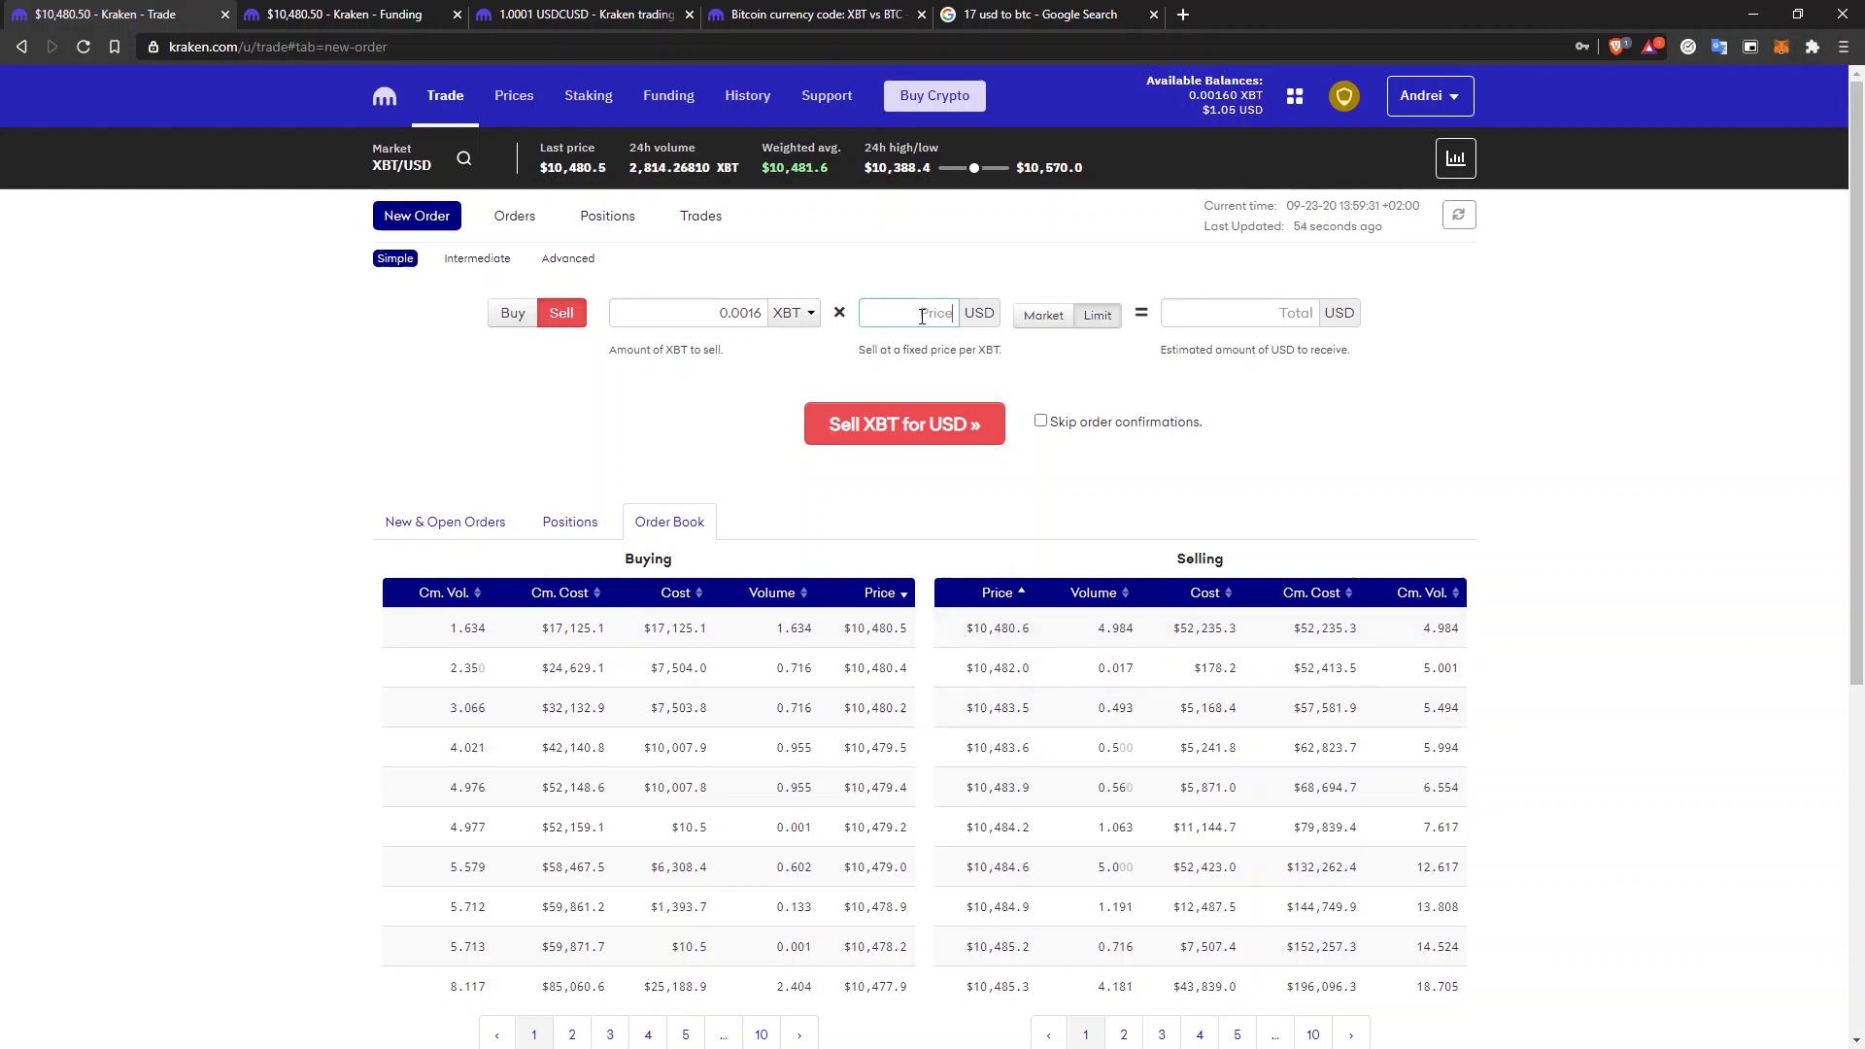
type("10482")
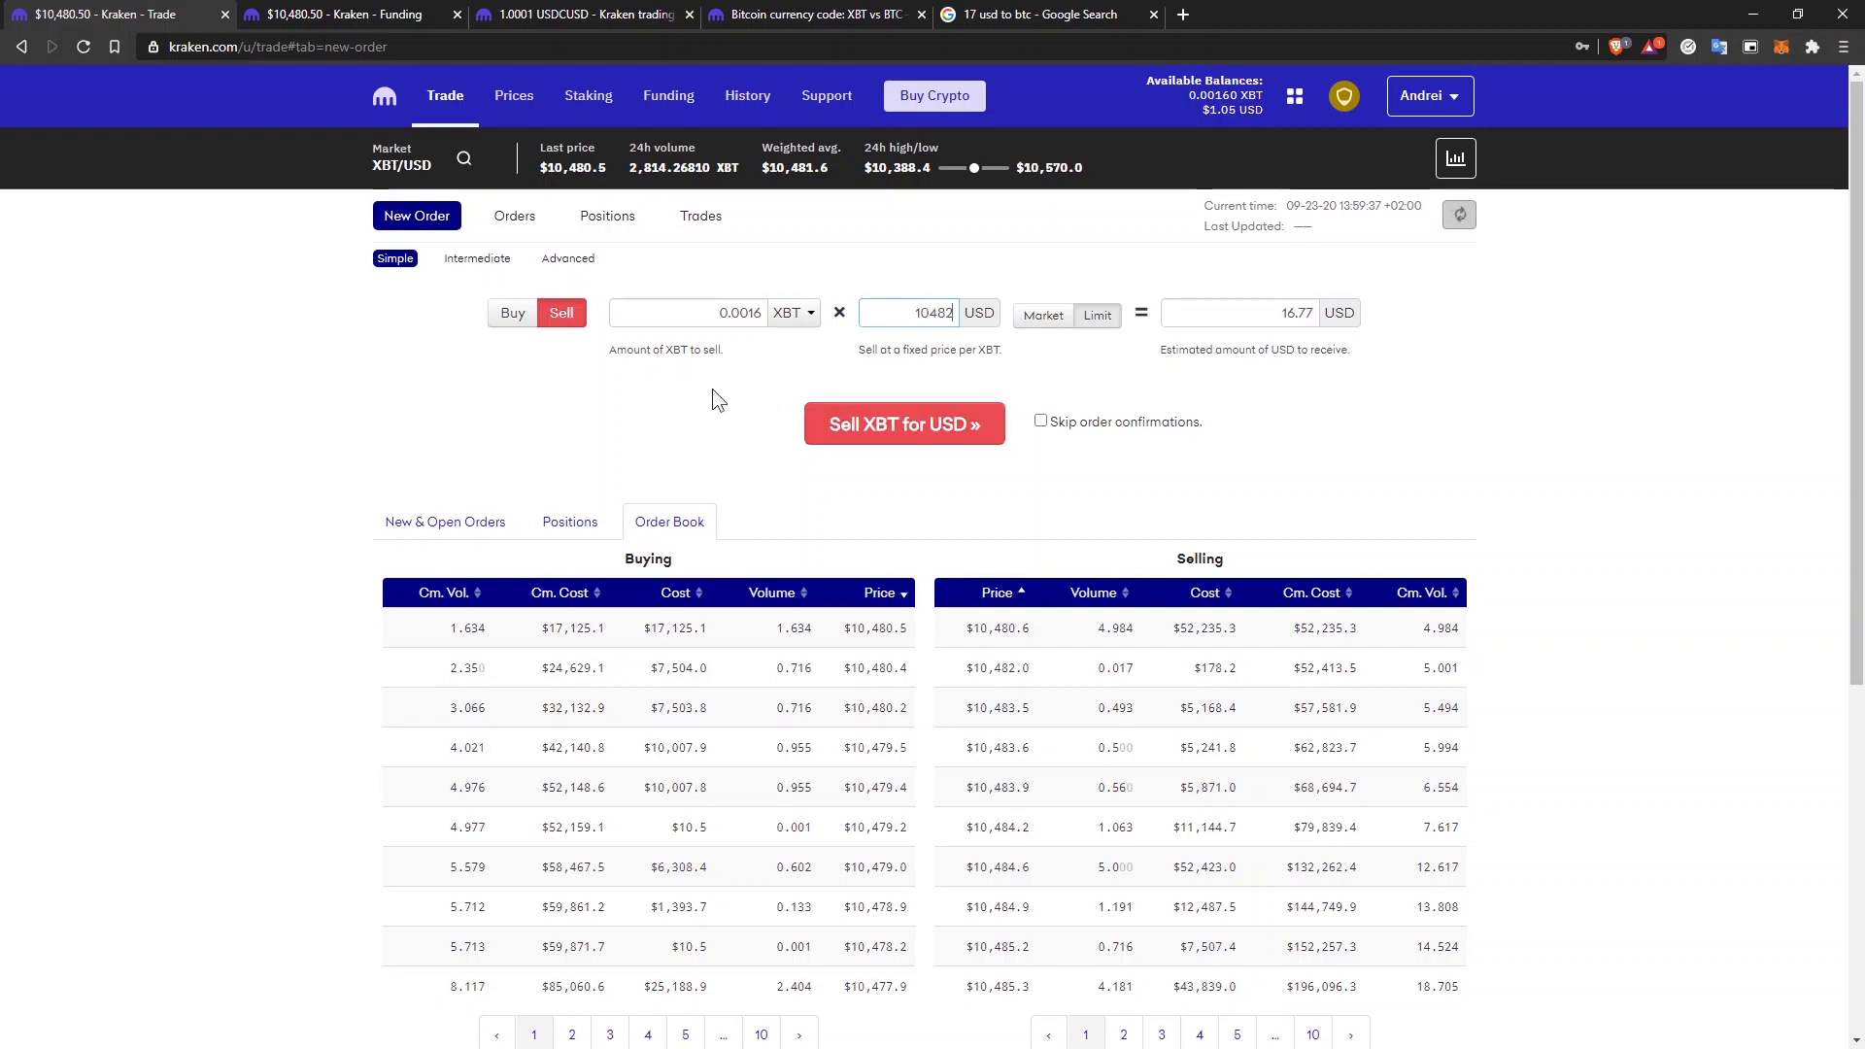
left_click(896, 432)
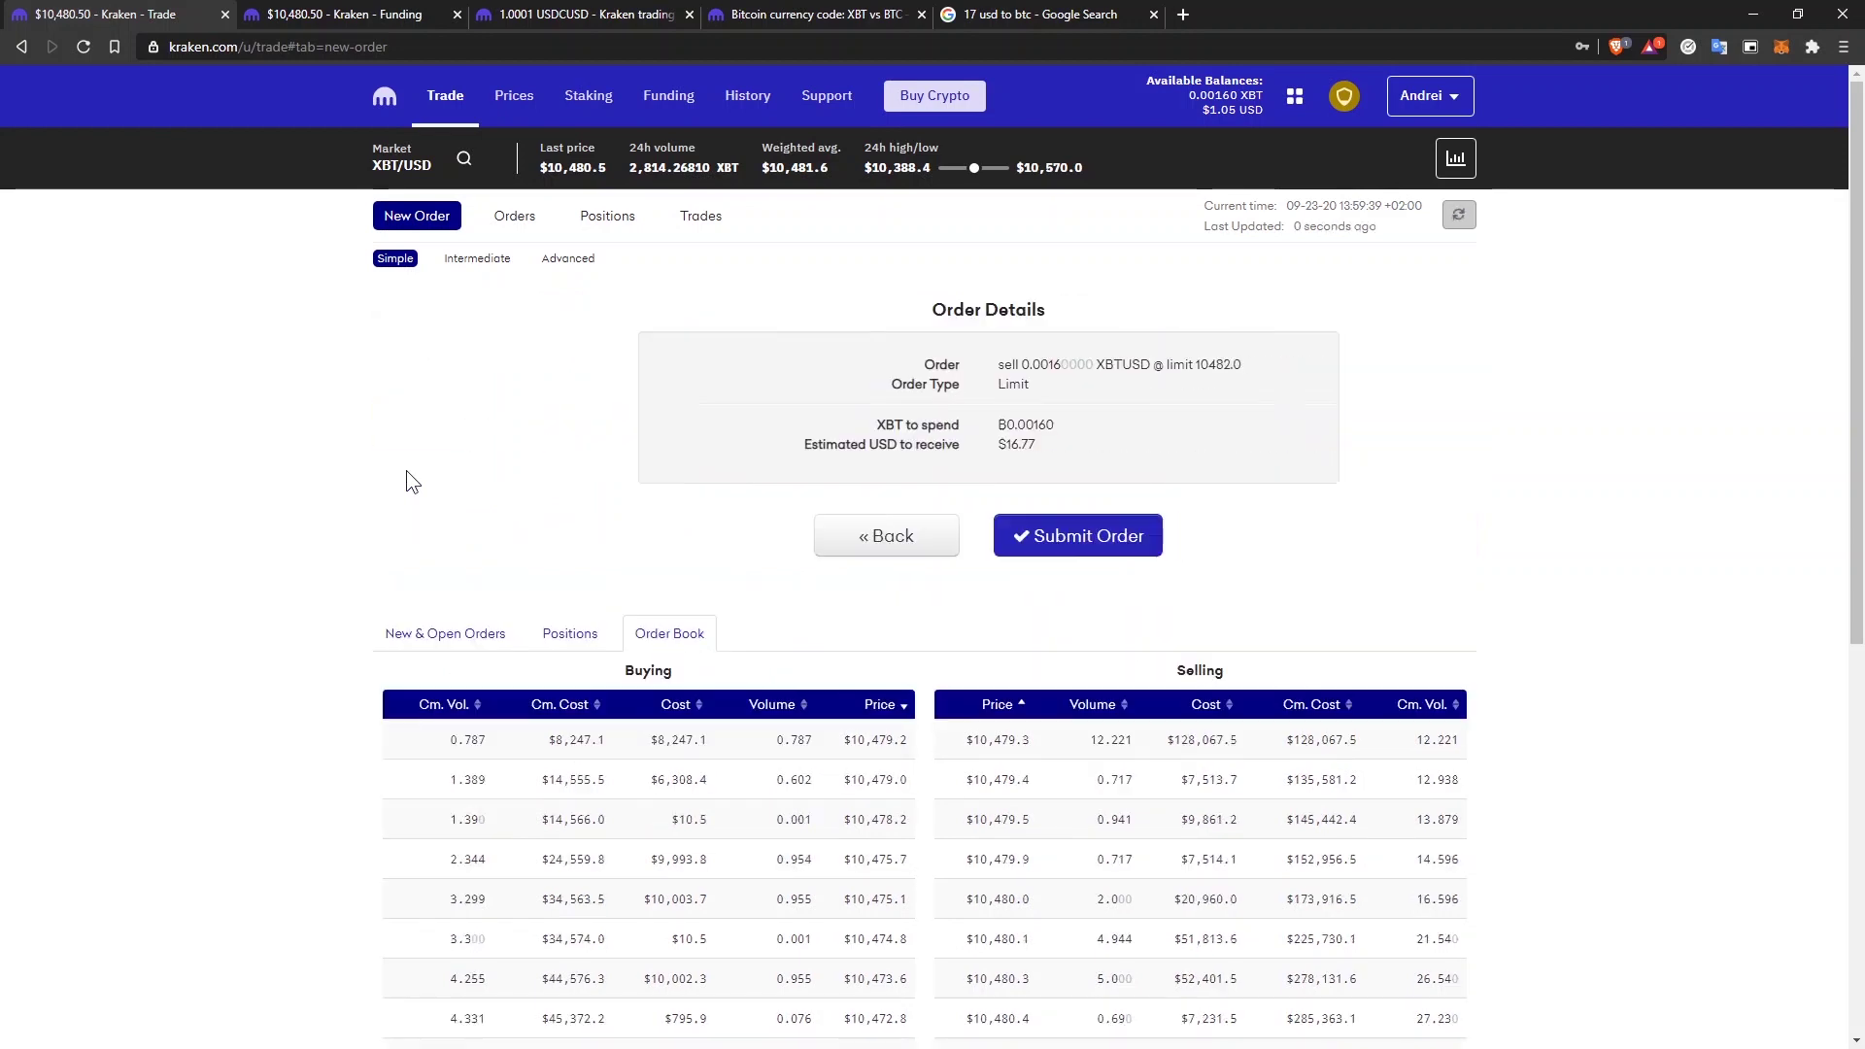
left_click(1013, 536)
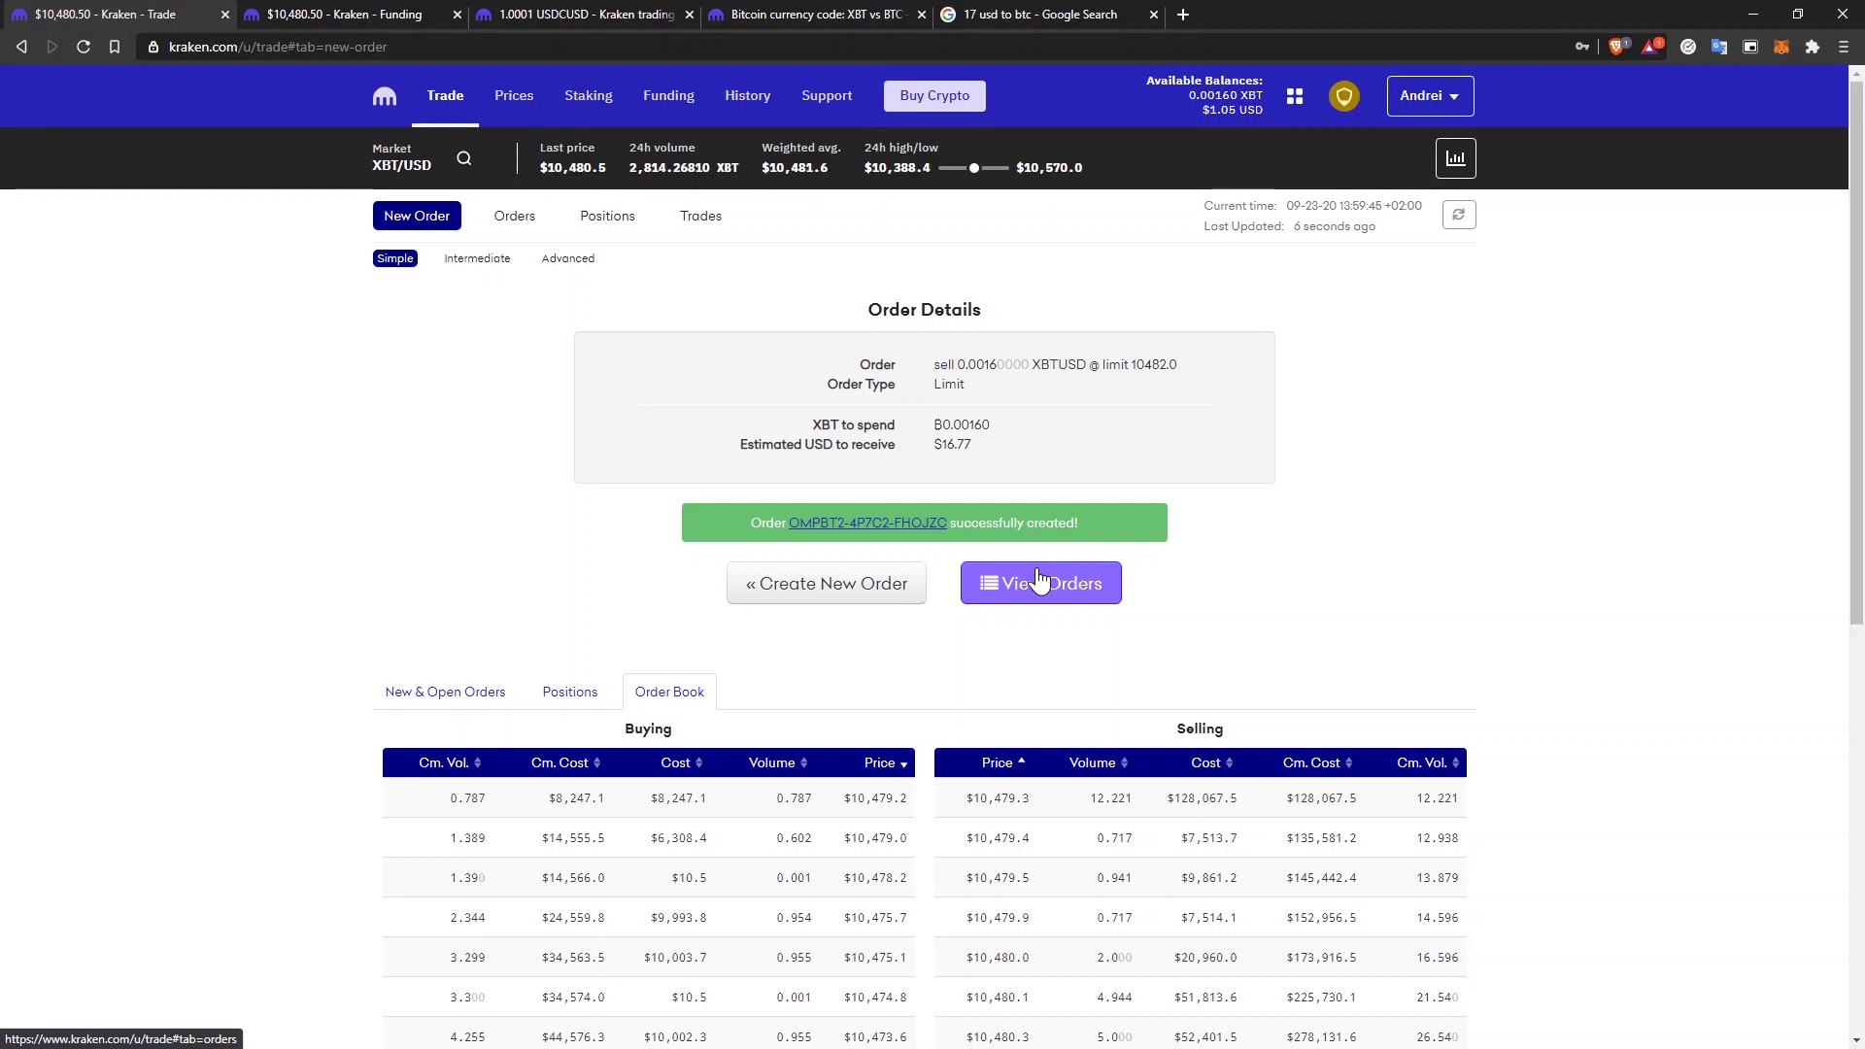
left_click(1039, 580)
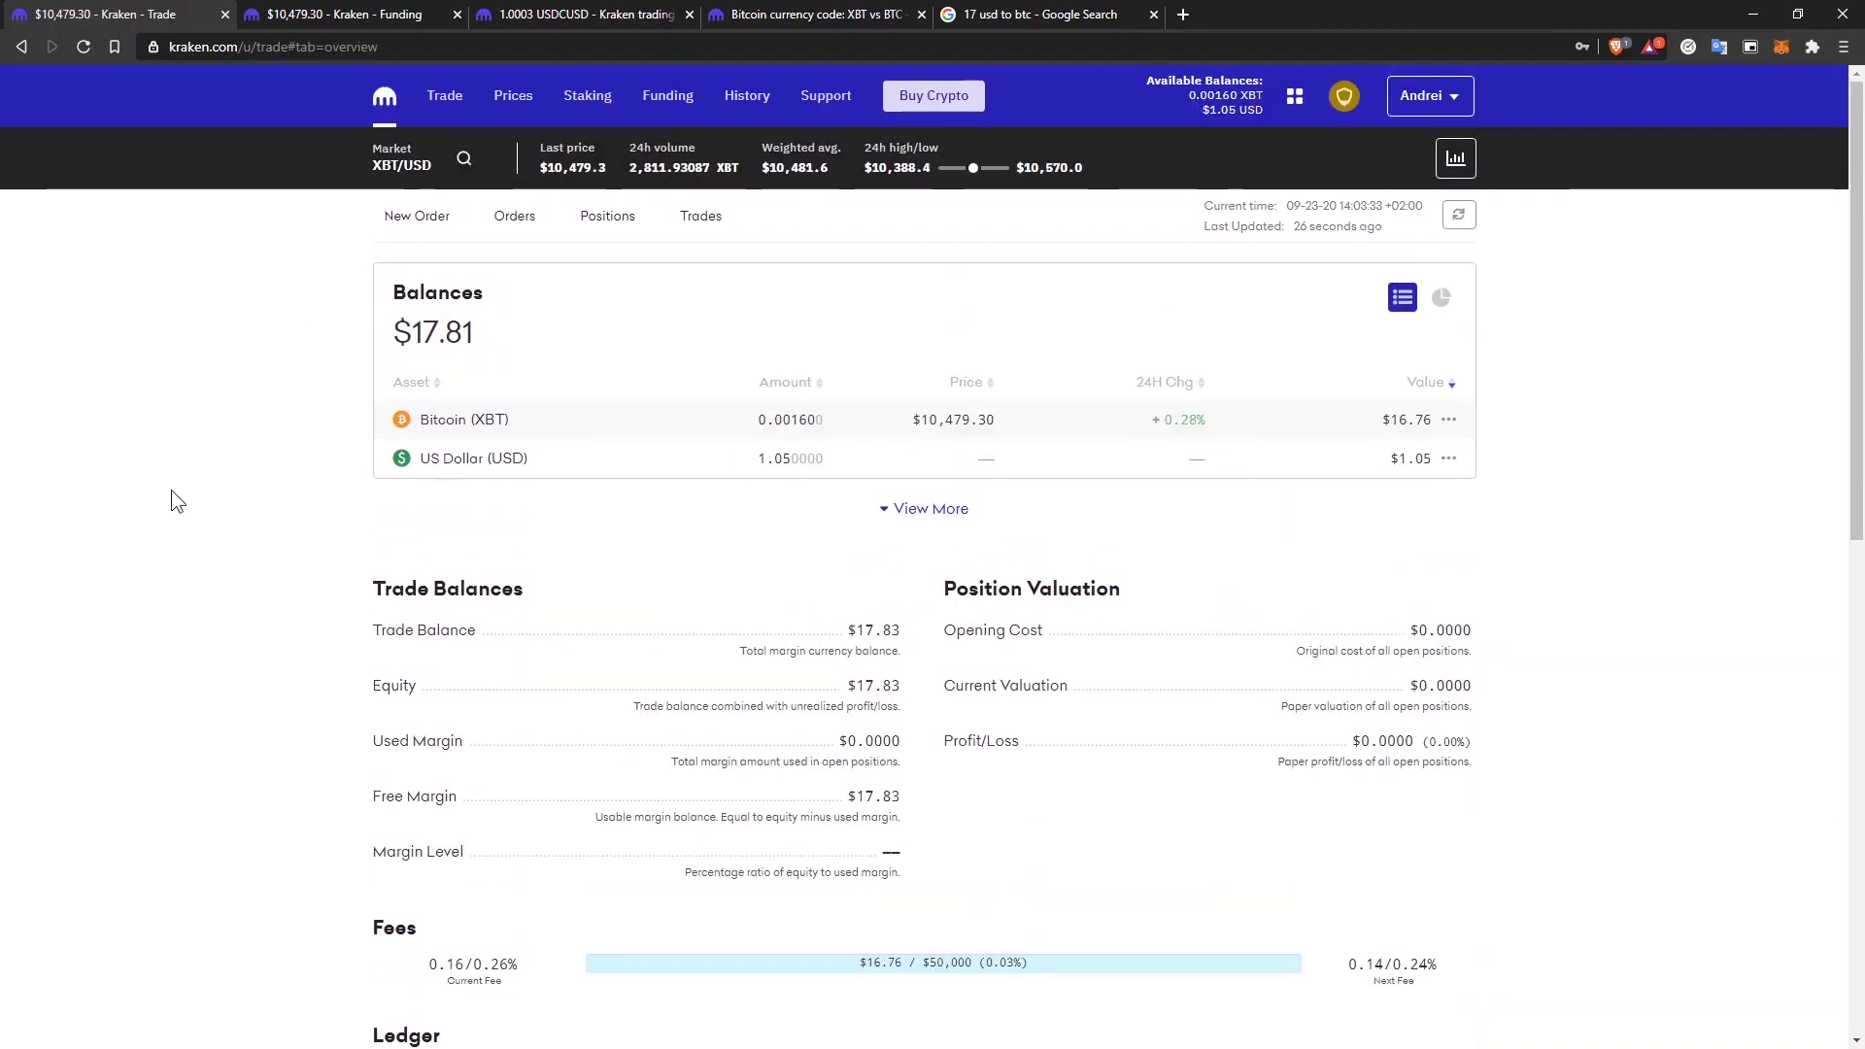
Review the overview's Fees section, noting the 0.16% and 0.26% current fees.
scroll(194, 515, "down", 4)
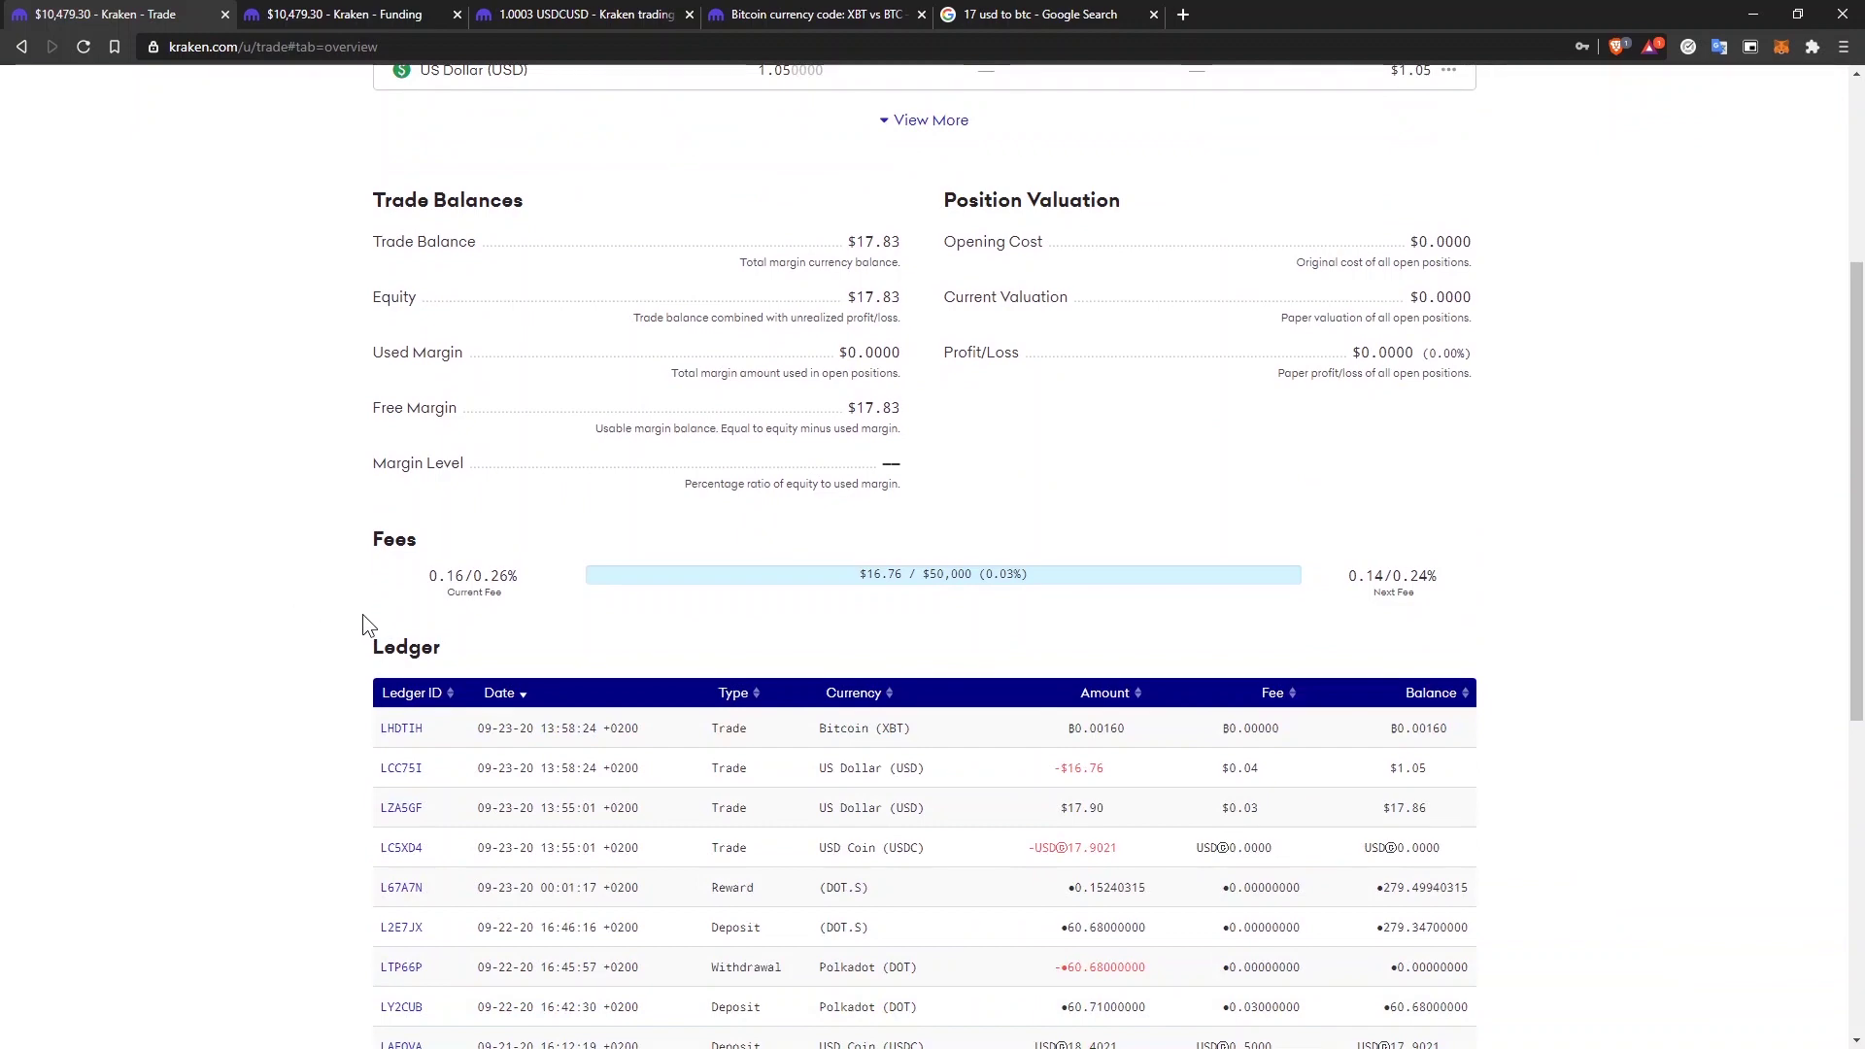
scroll(363, 614, "up", 4)
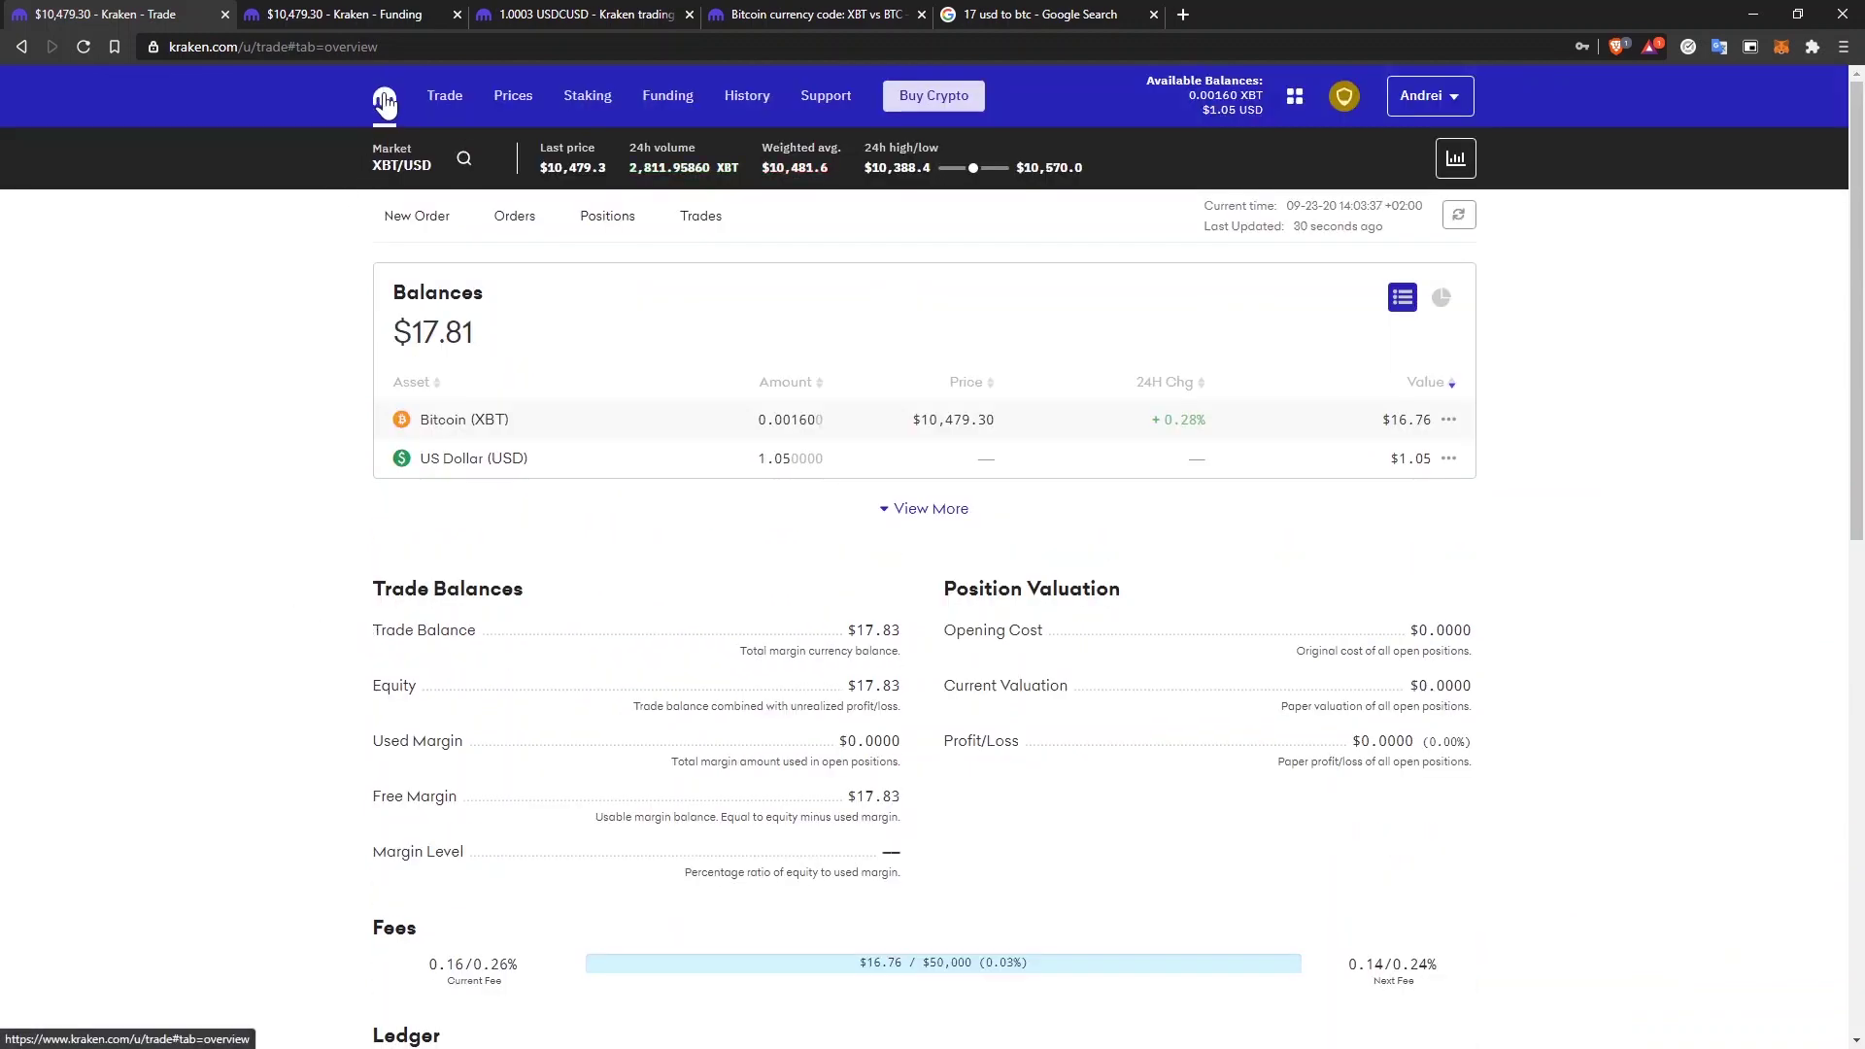
scroll(311, 388, "down", 5)
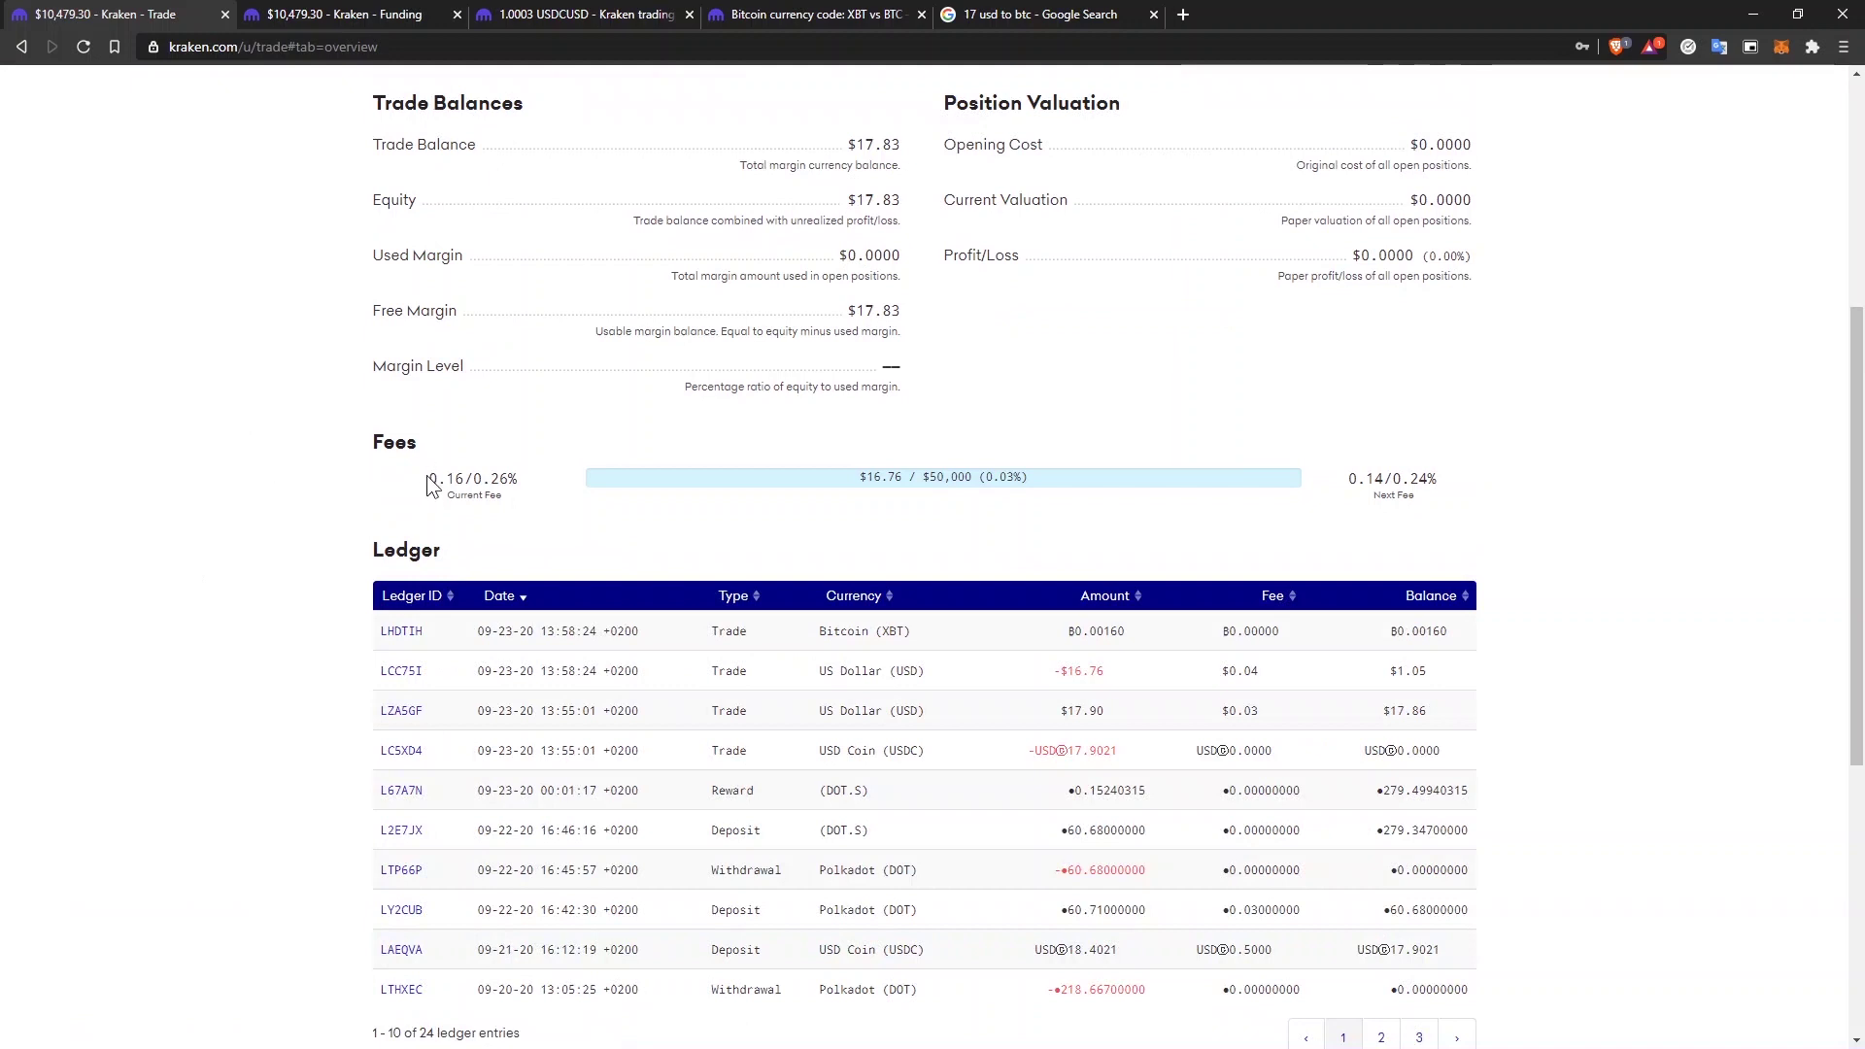
left_click_drag(428, 476, 466, 480)
scroll(346, 482, "up", 2)
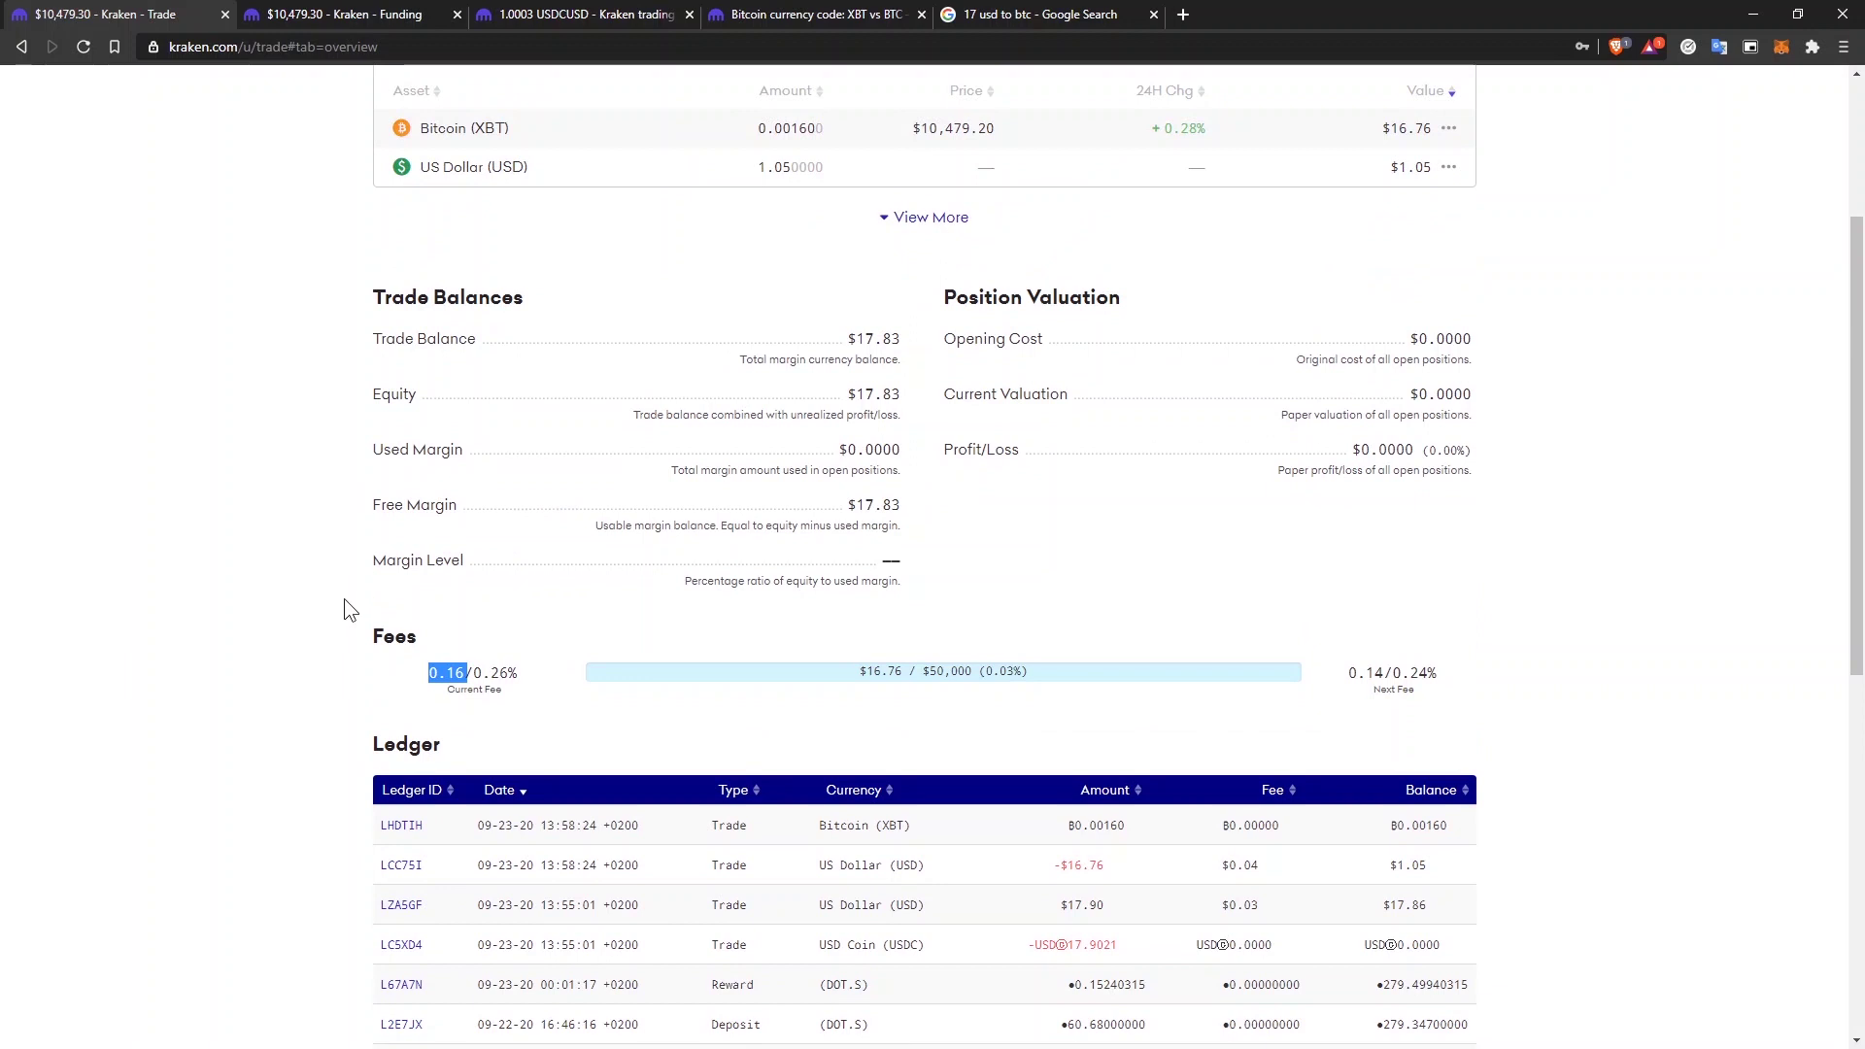
left_click(345, 600)
left_click_drag(430, 678, 466, 680)
left_click(353, 690)
left_click_drag(473, 673, 518, 670)
scroll(534, 719, "up", 3)
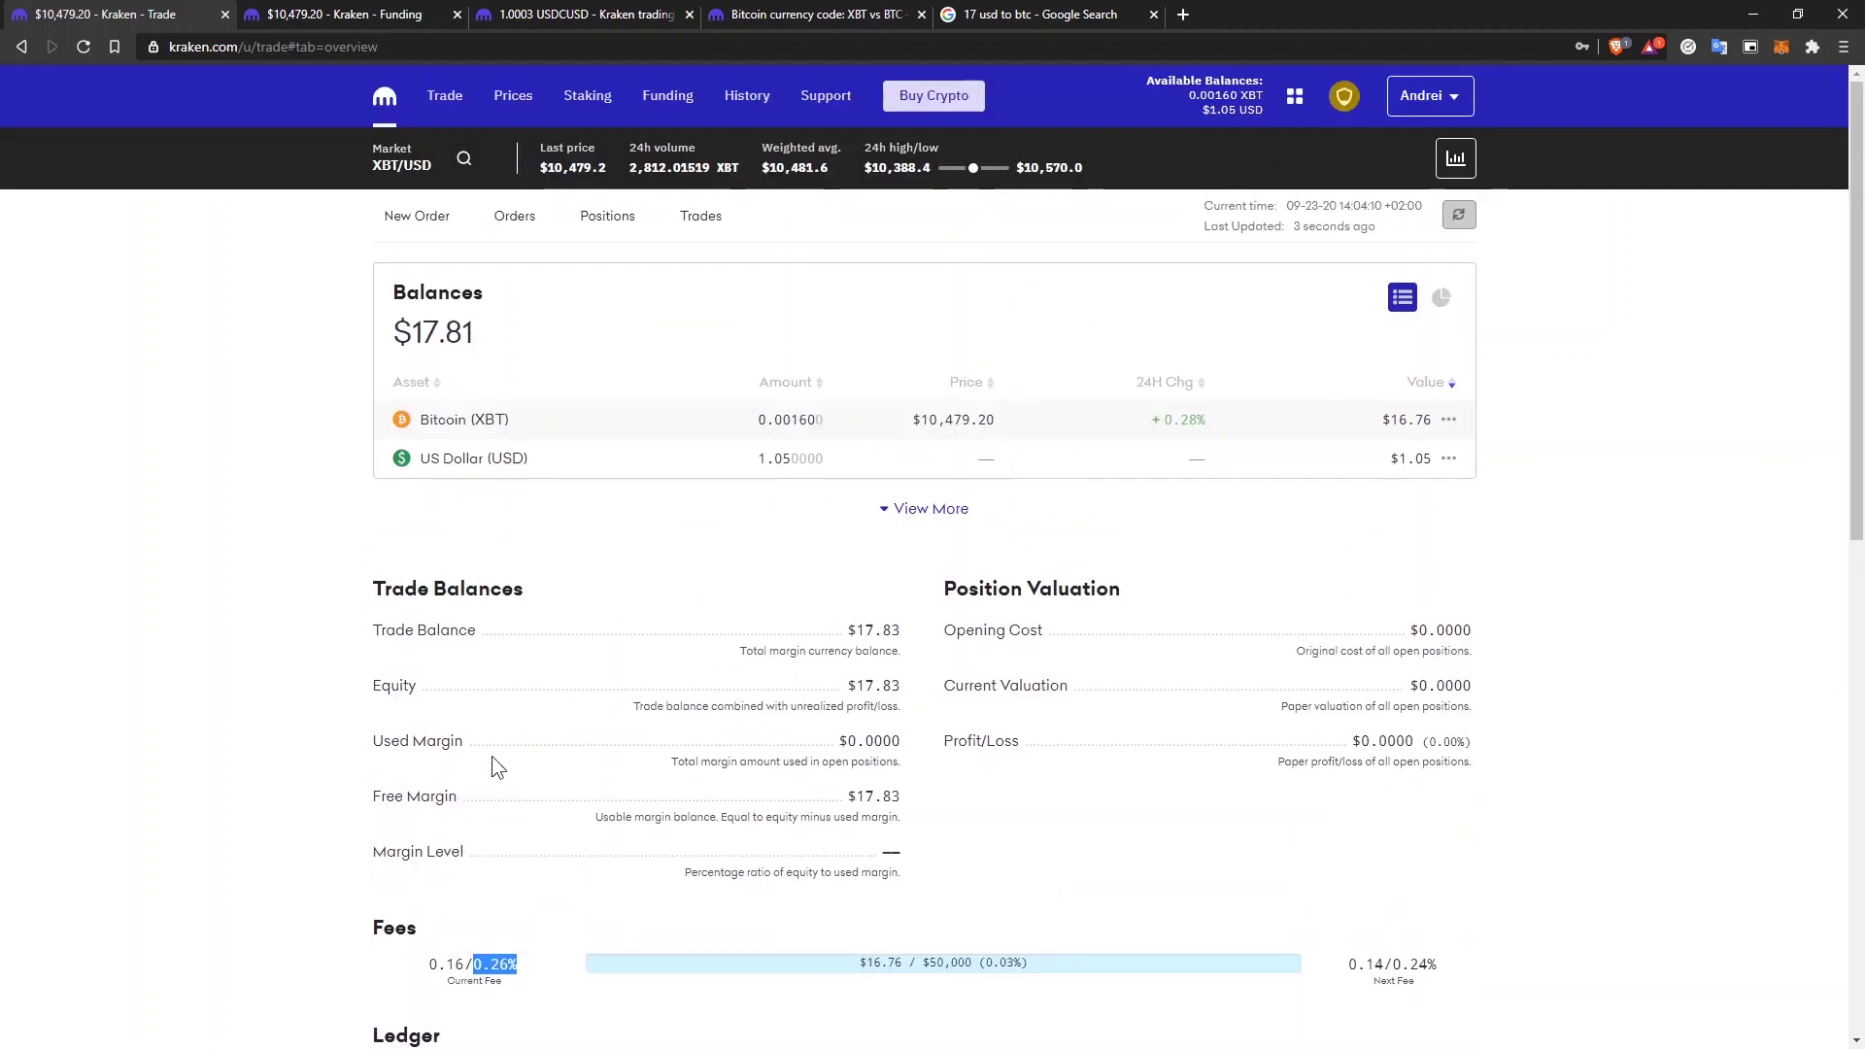
left_click(522, 961)
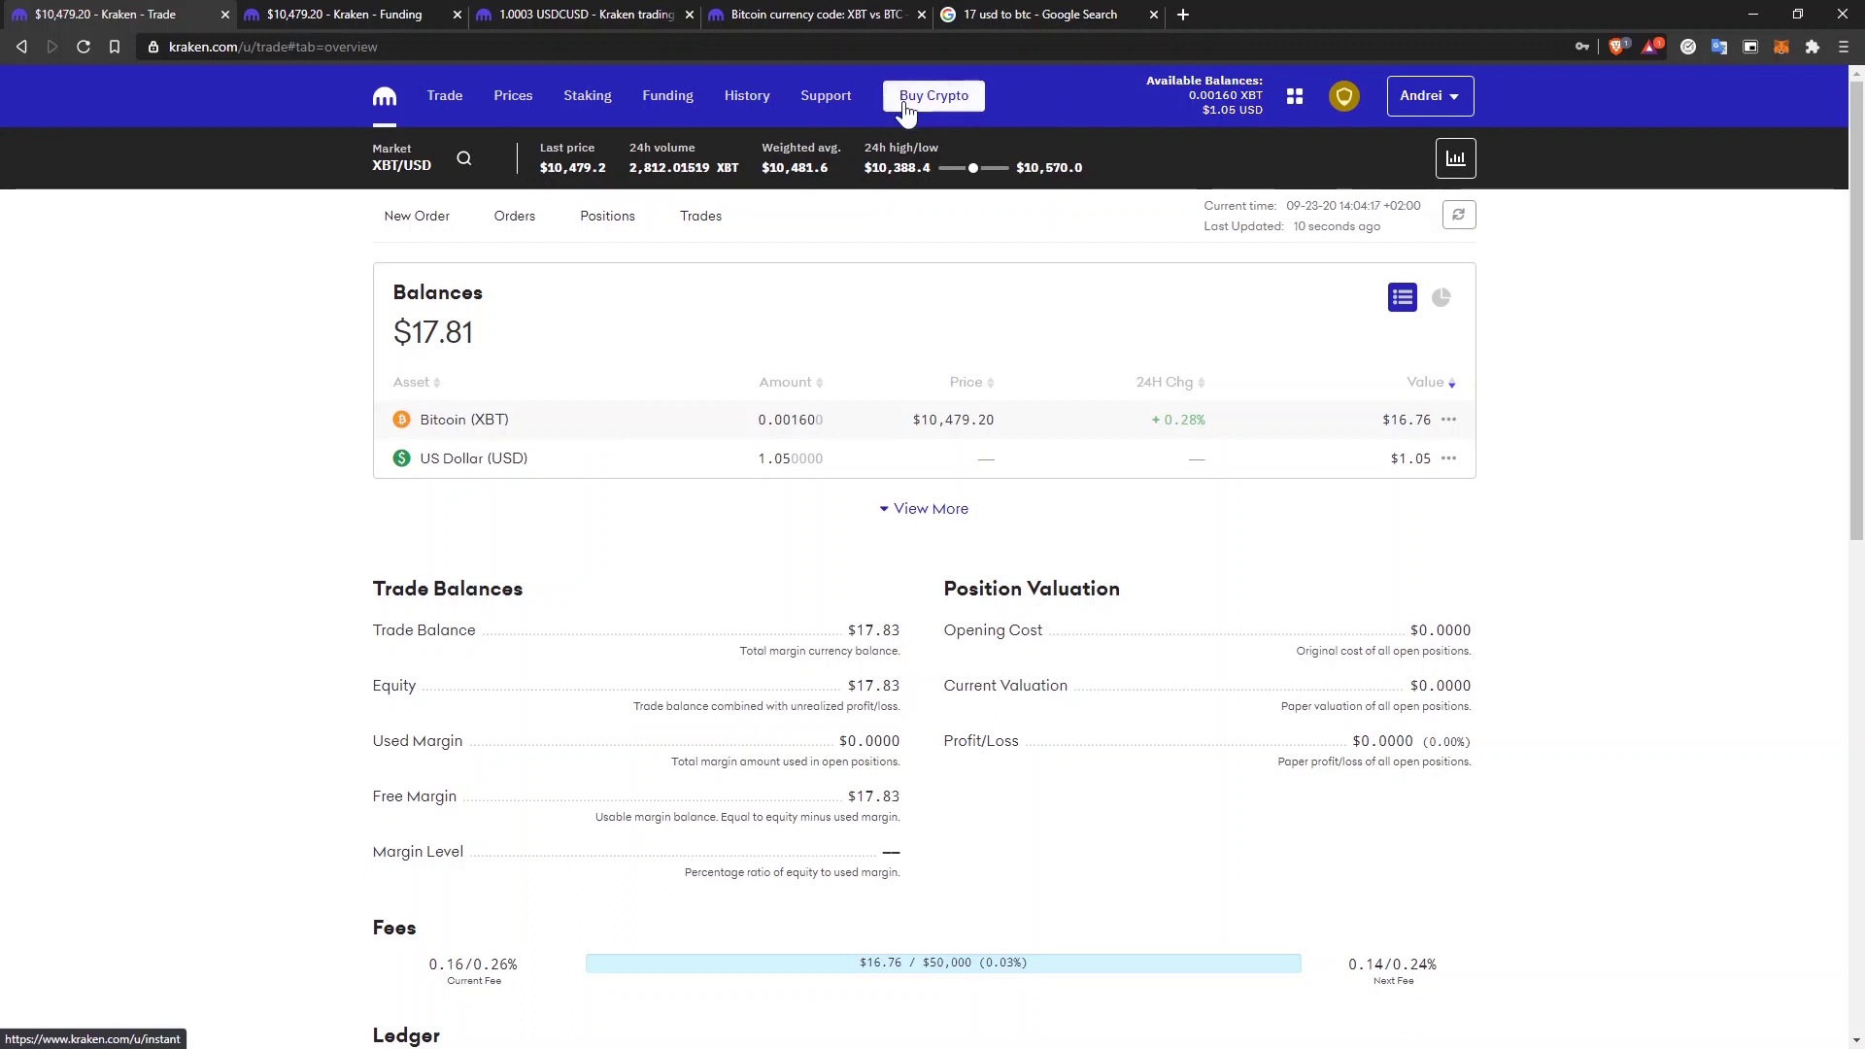
Set up a $1.00 instant Bitcoin buy paid from the Kraken USD balance.
left_click(937, 109)
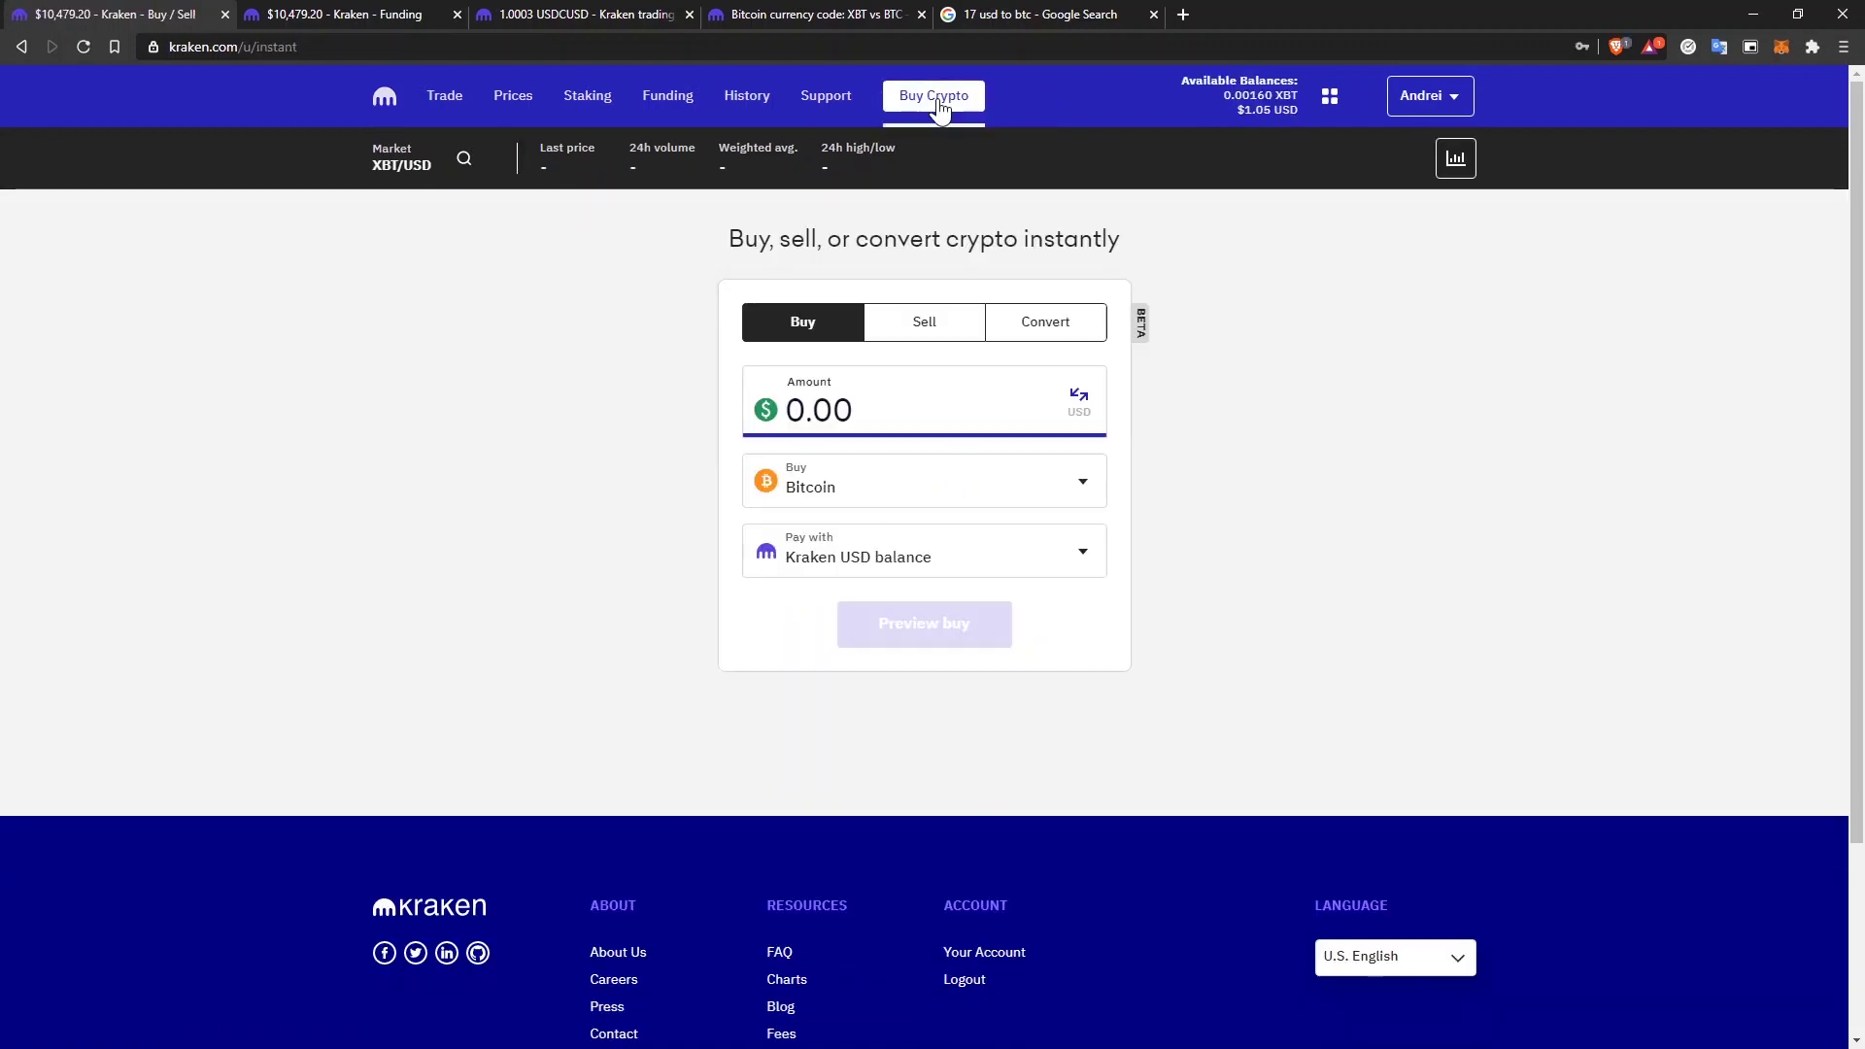
left_click(860, 414)
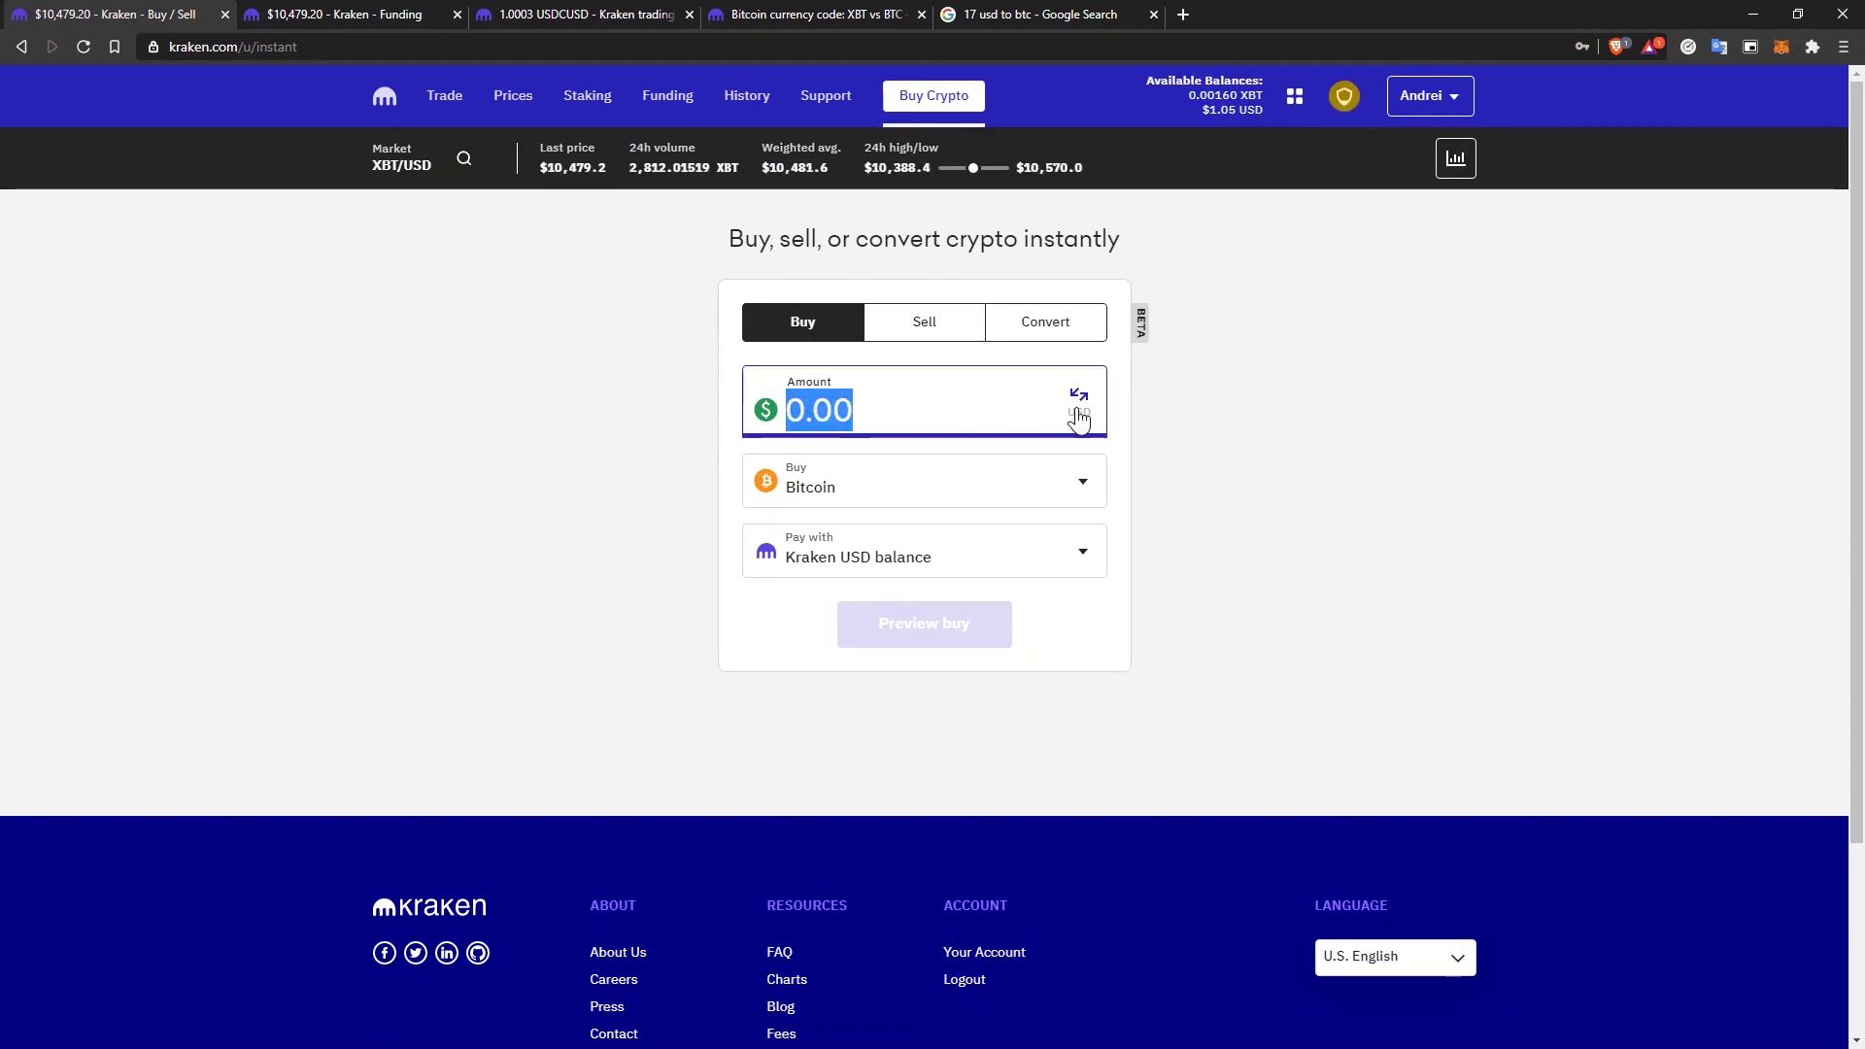
type("1")
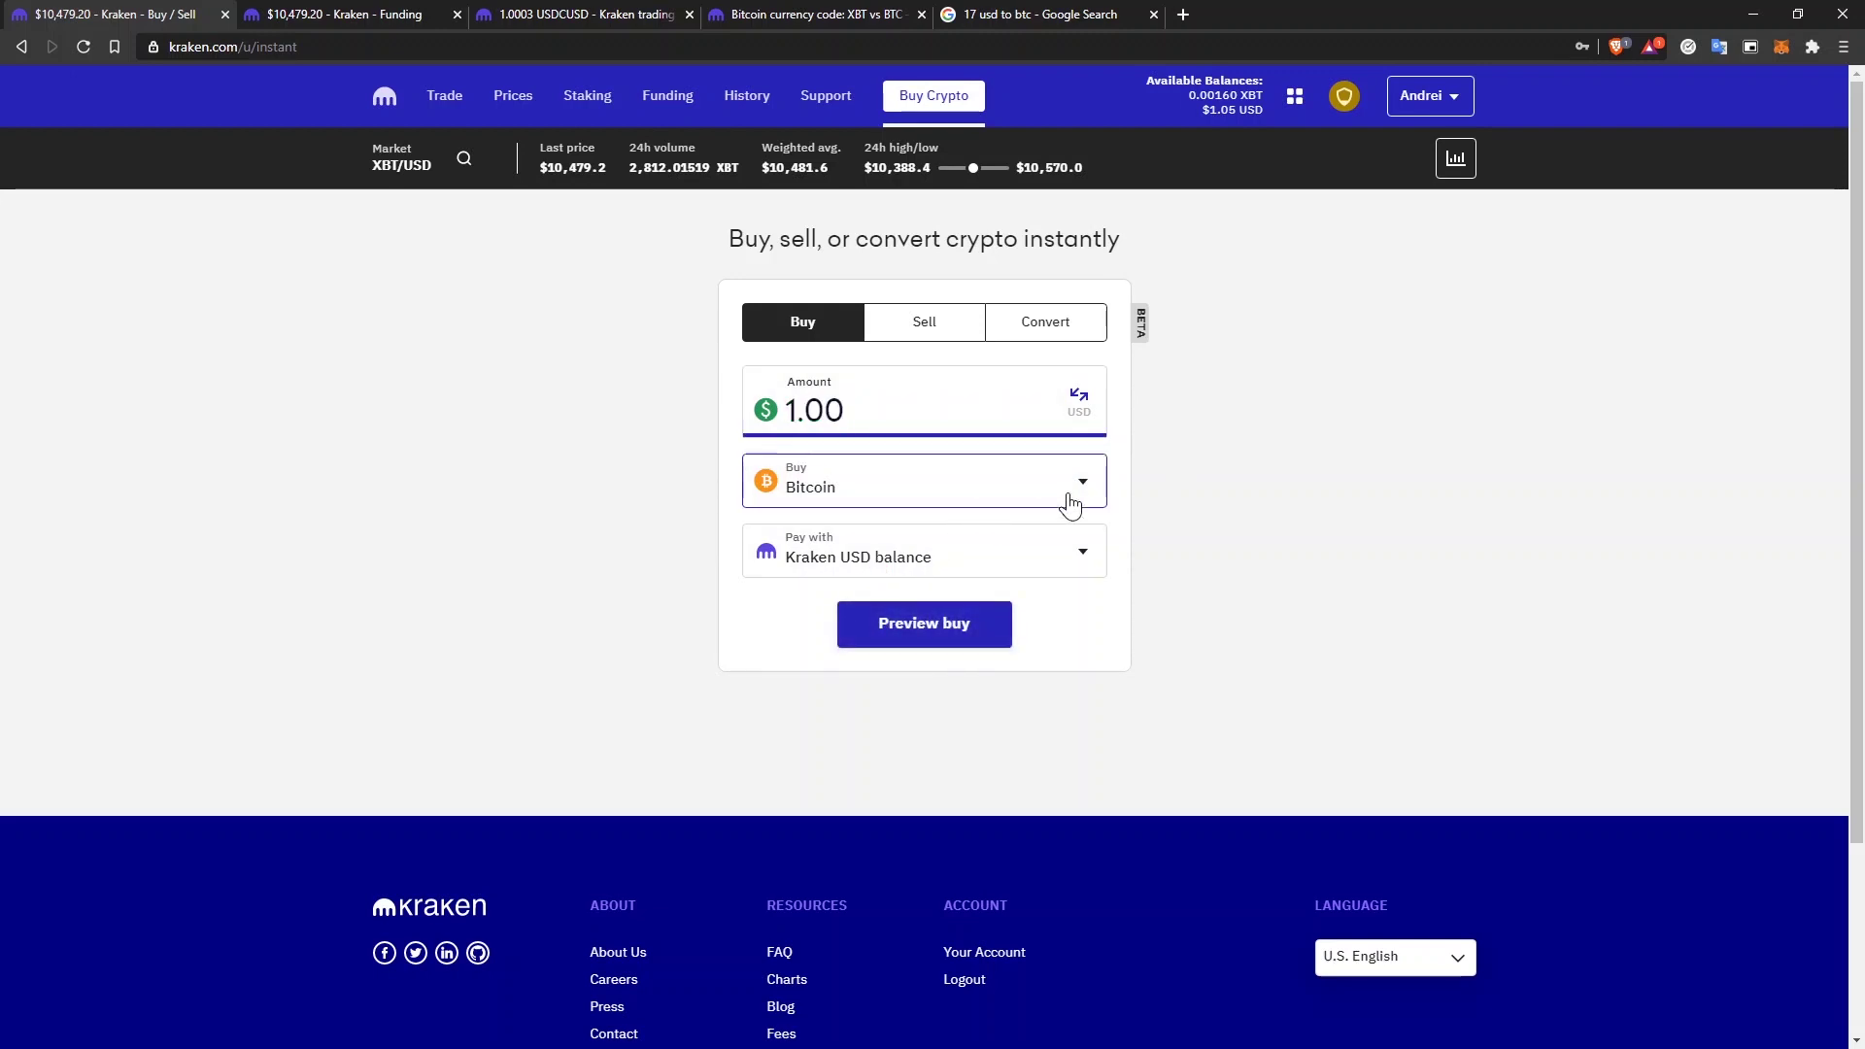
left_click(1075, 483)
left_click(1082, 484)
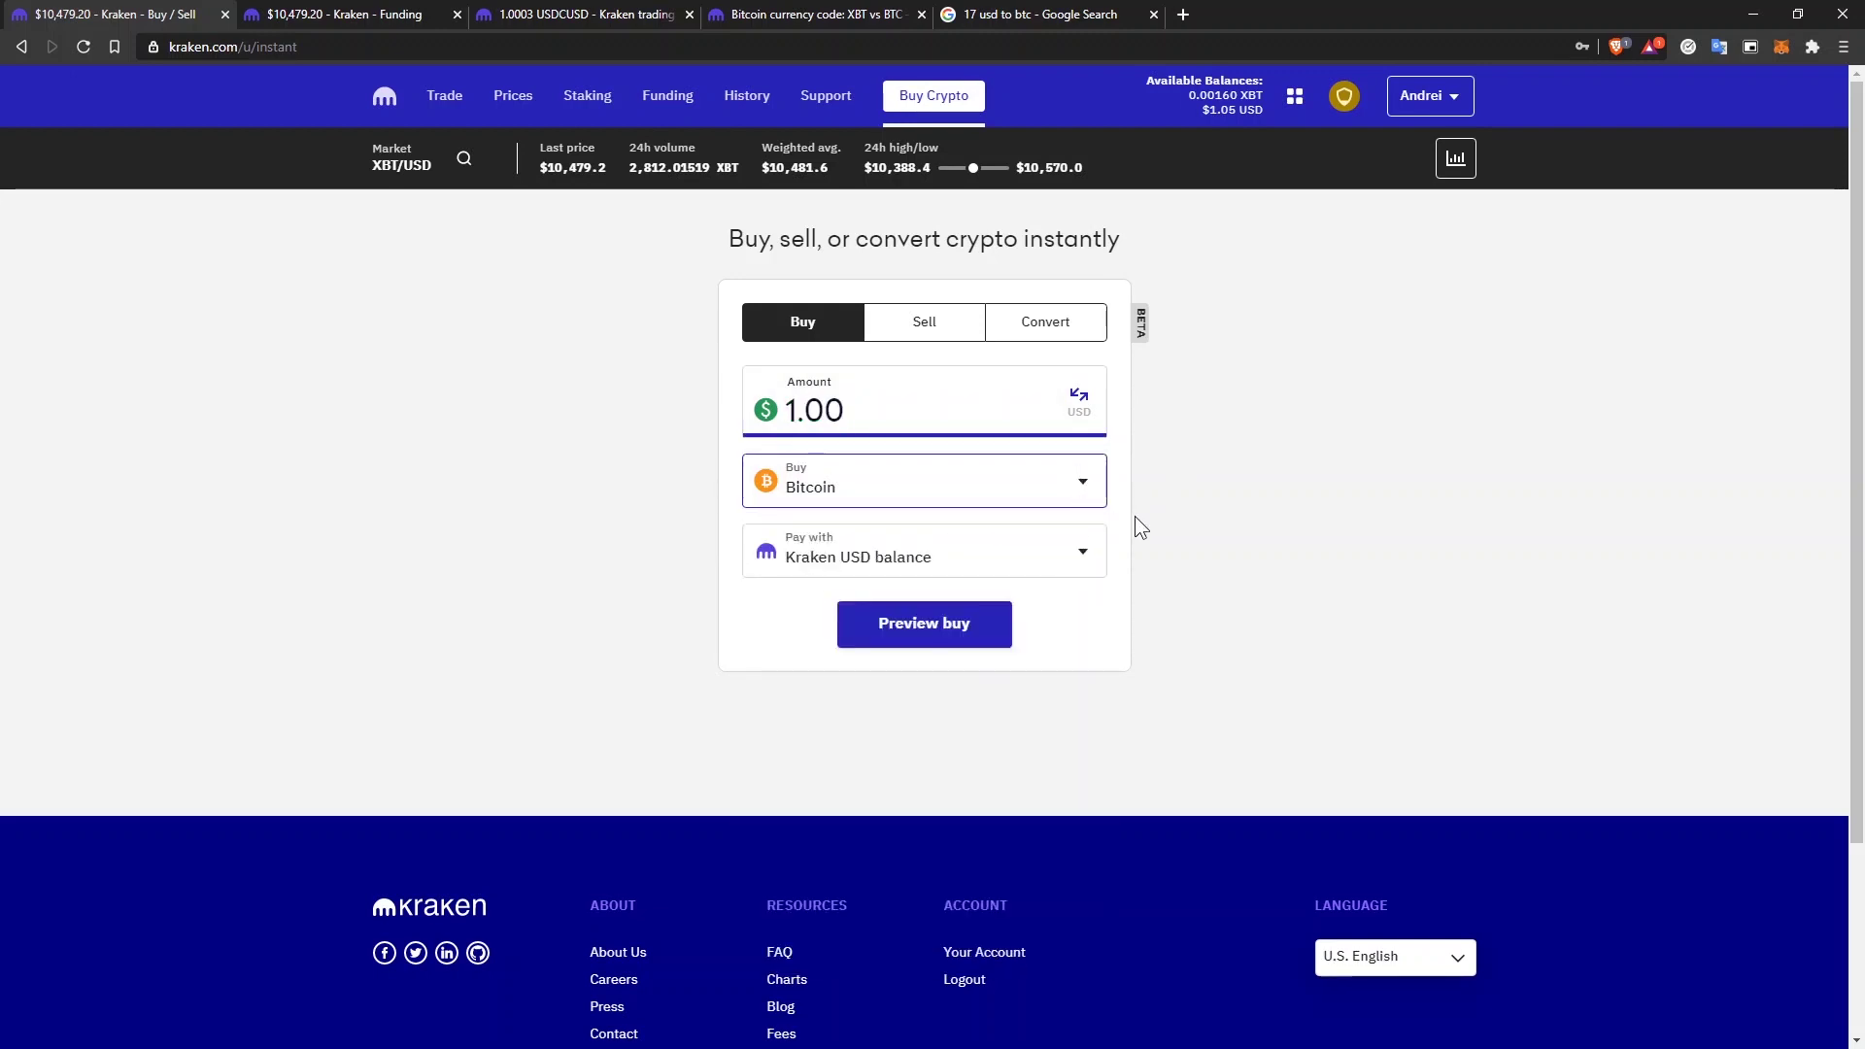
left_click(1081, 550)
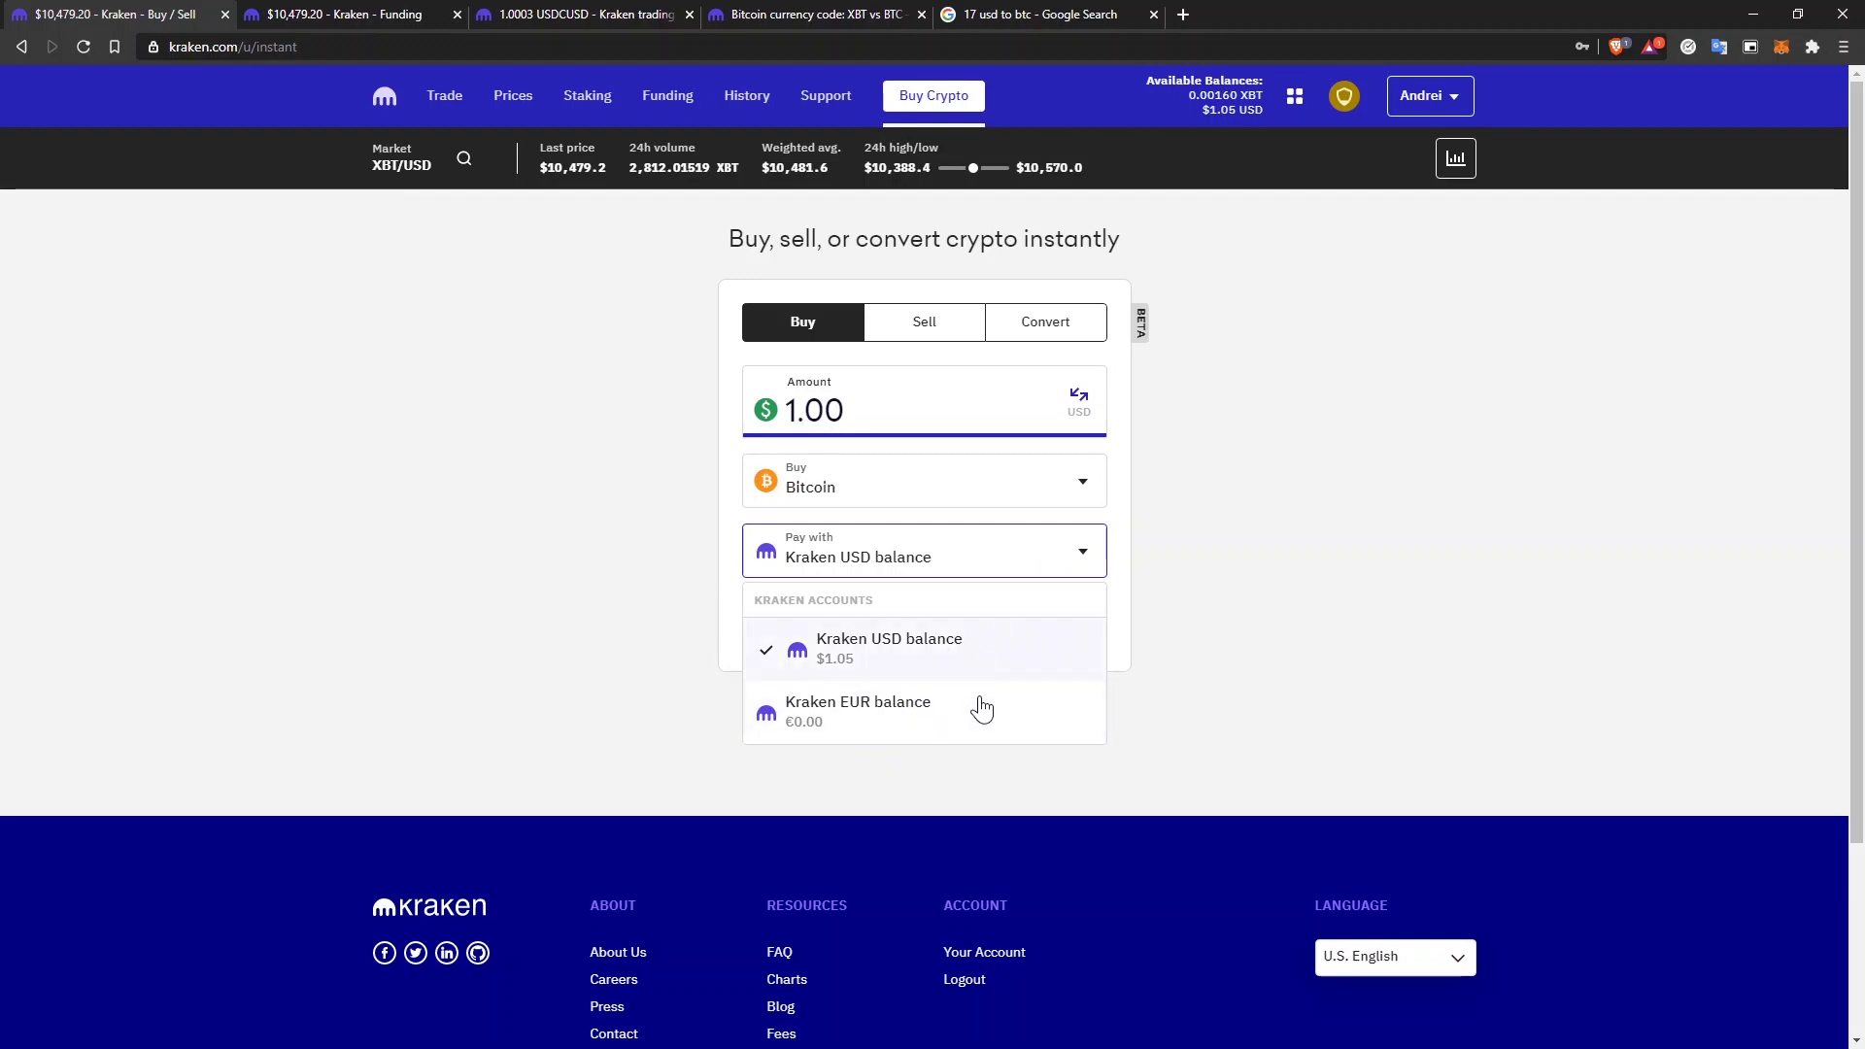
left_click(1083, 568)
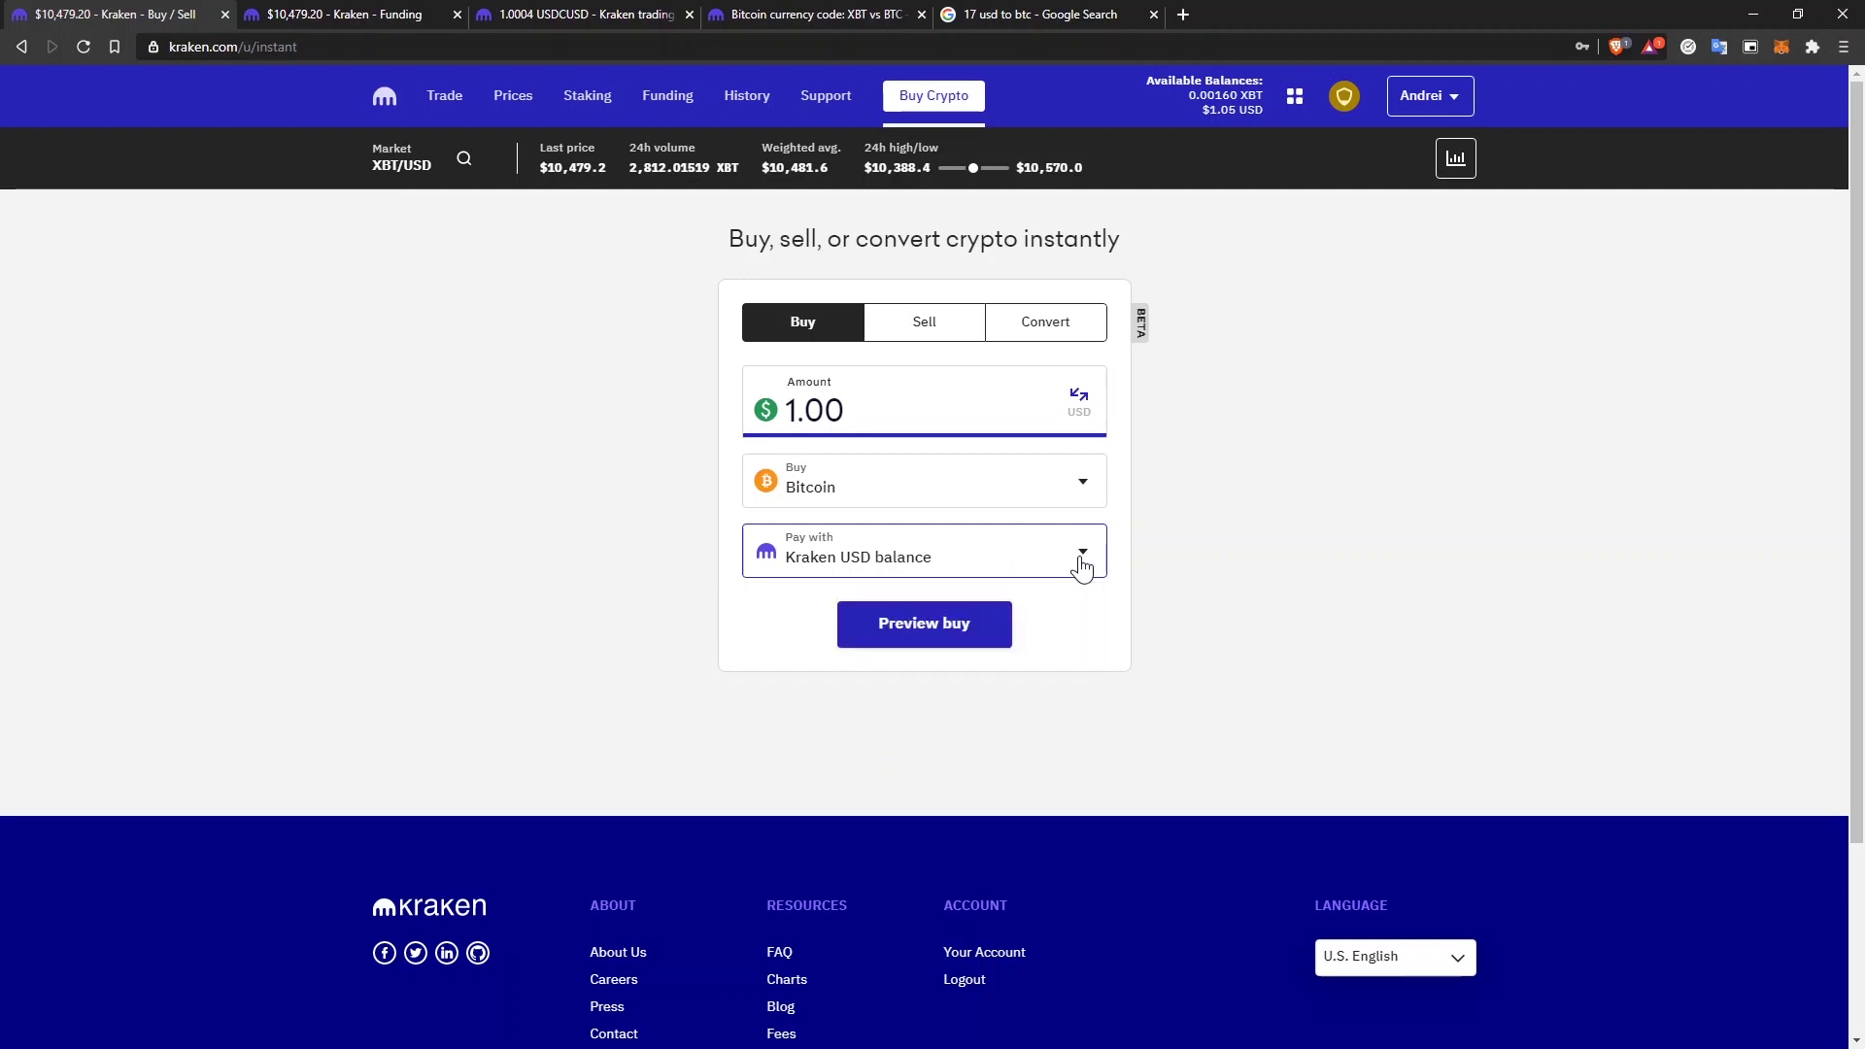
Preview the $1.00 Bitcoin purchase at $10,638.7 per XBT, then cancel it.
left_click(882, 637)
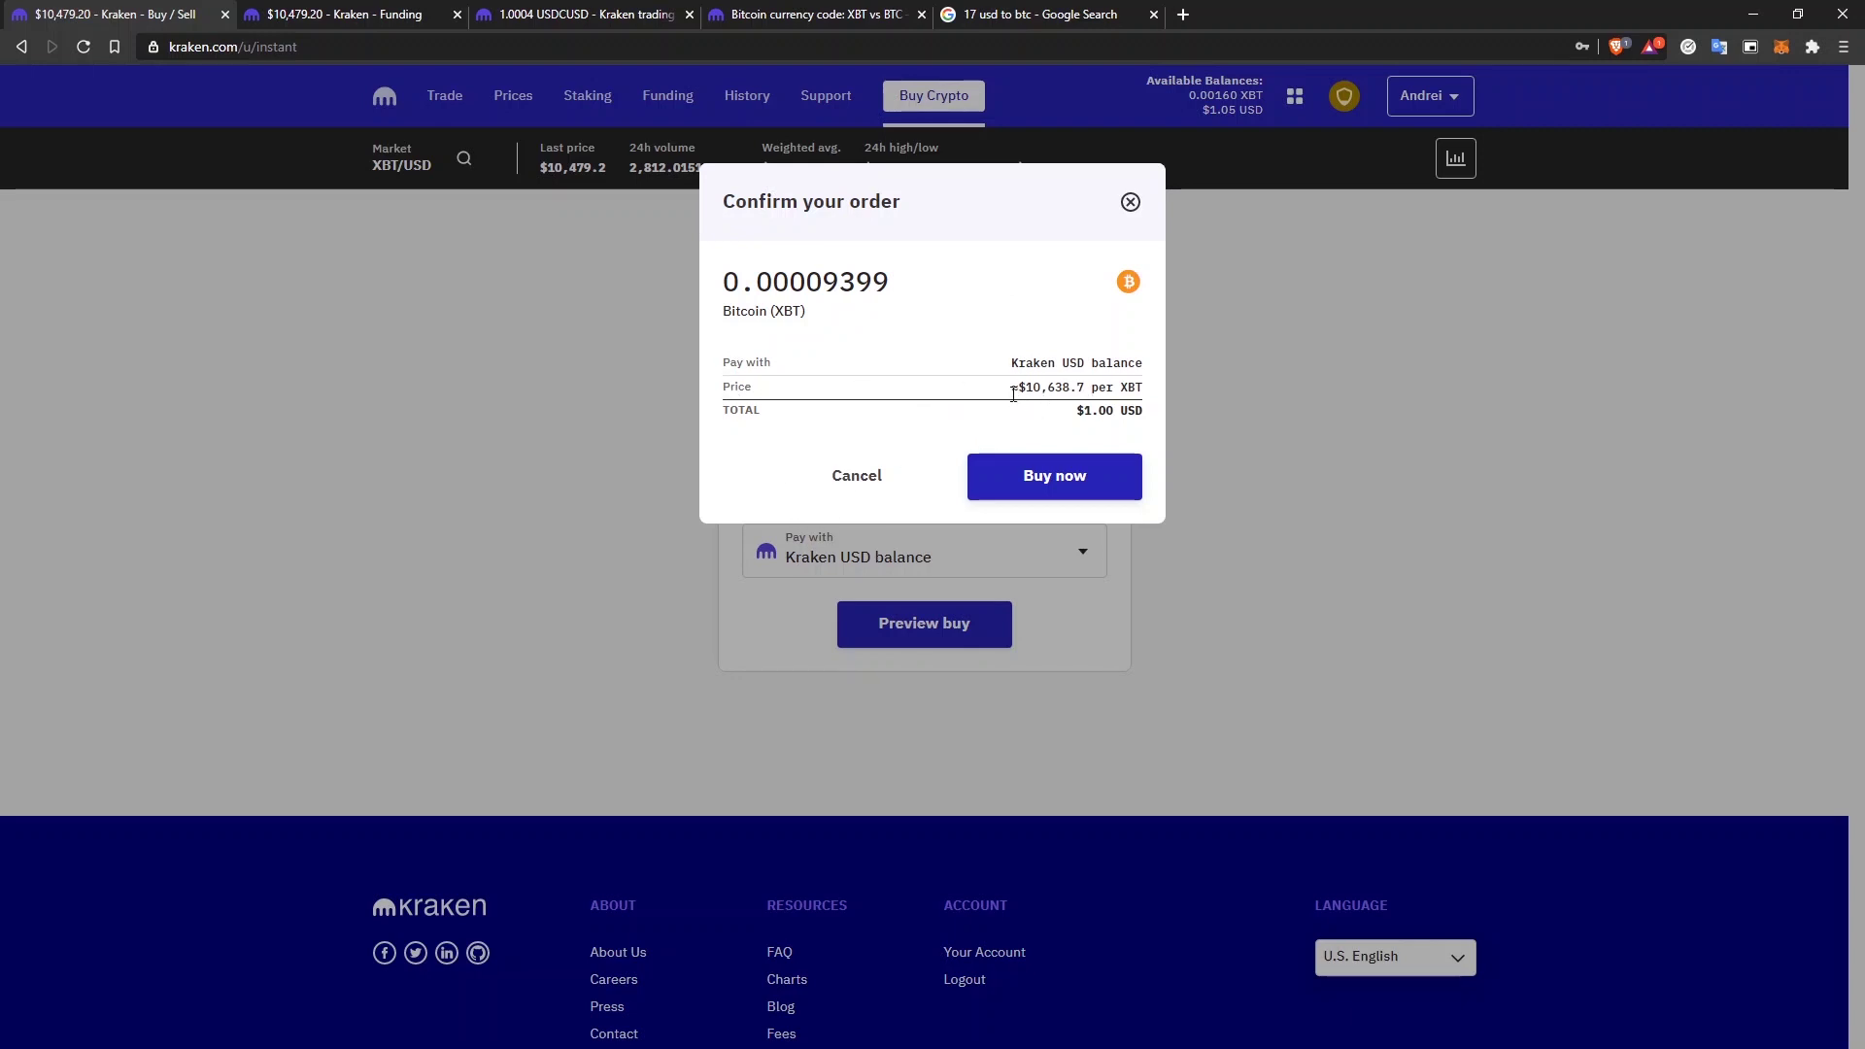
left_click_drag(1018, 386, 1086, 387)
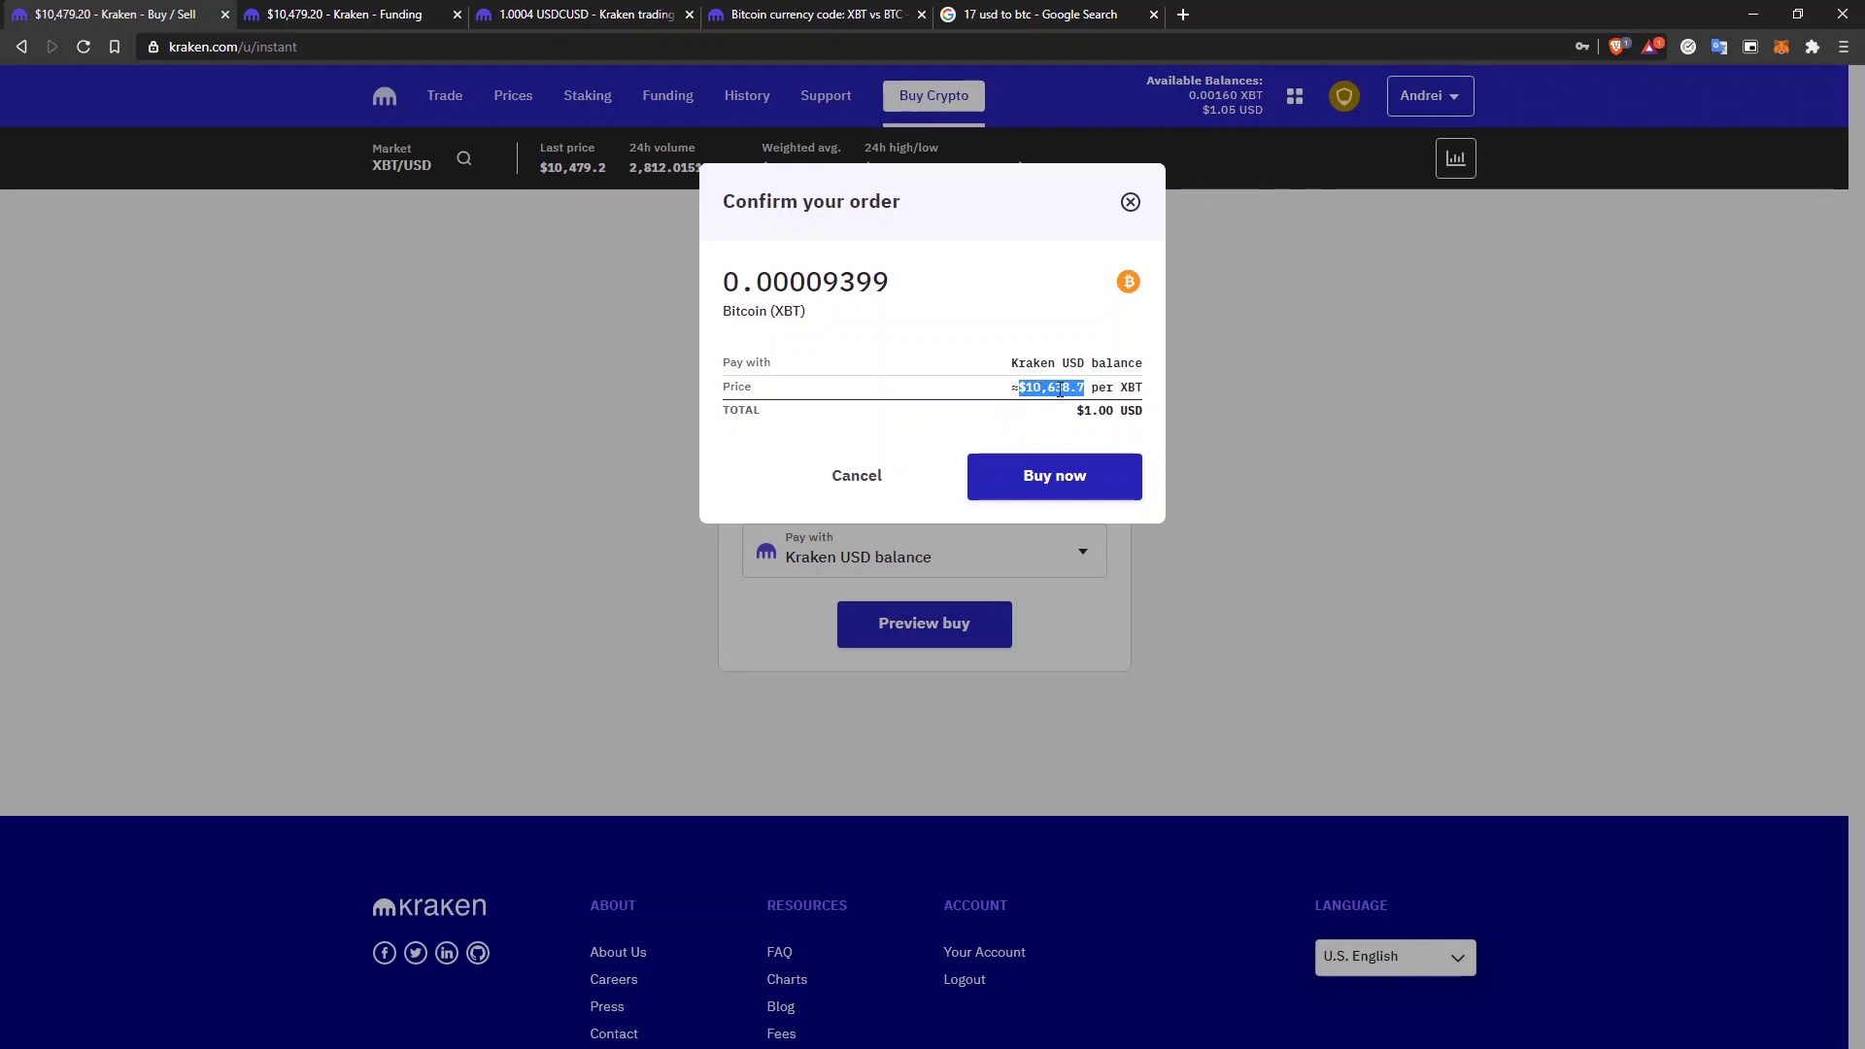
left_click(1060, 389)
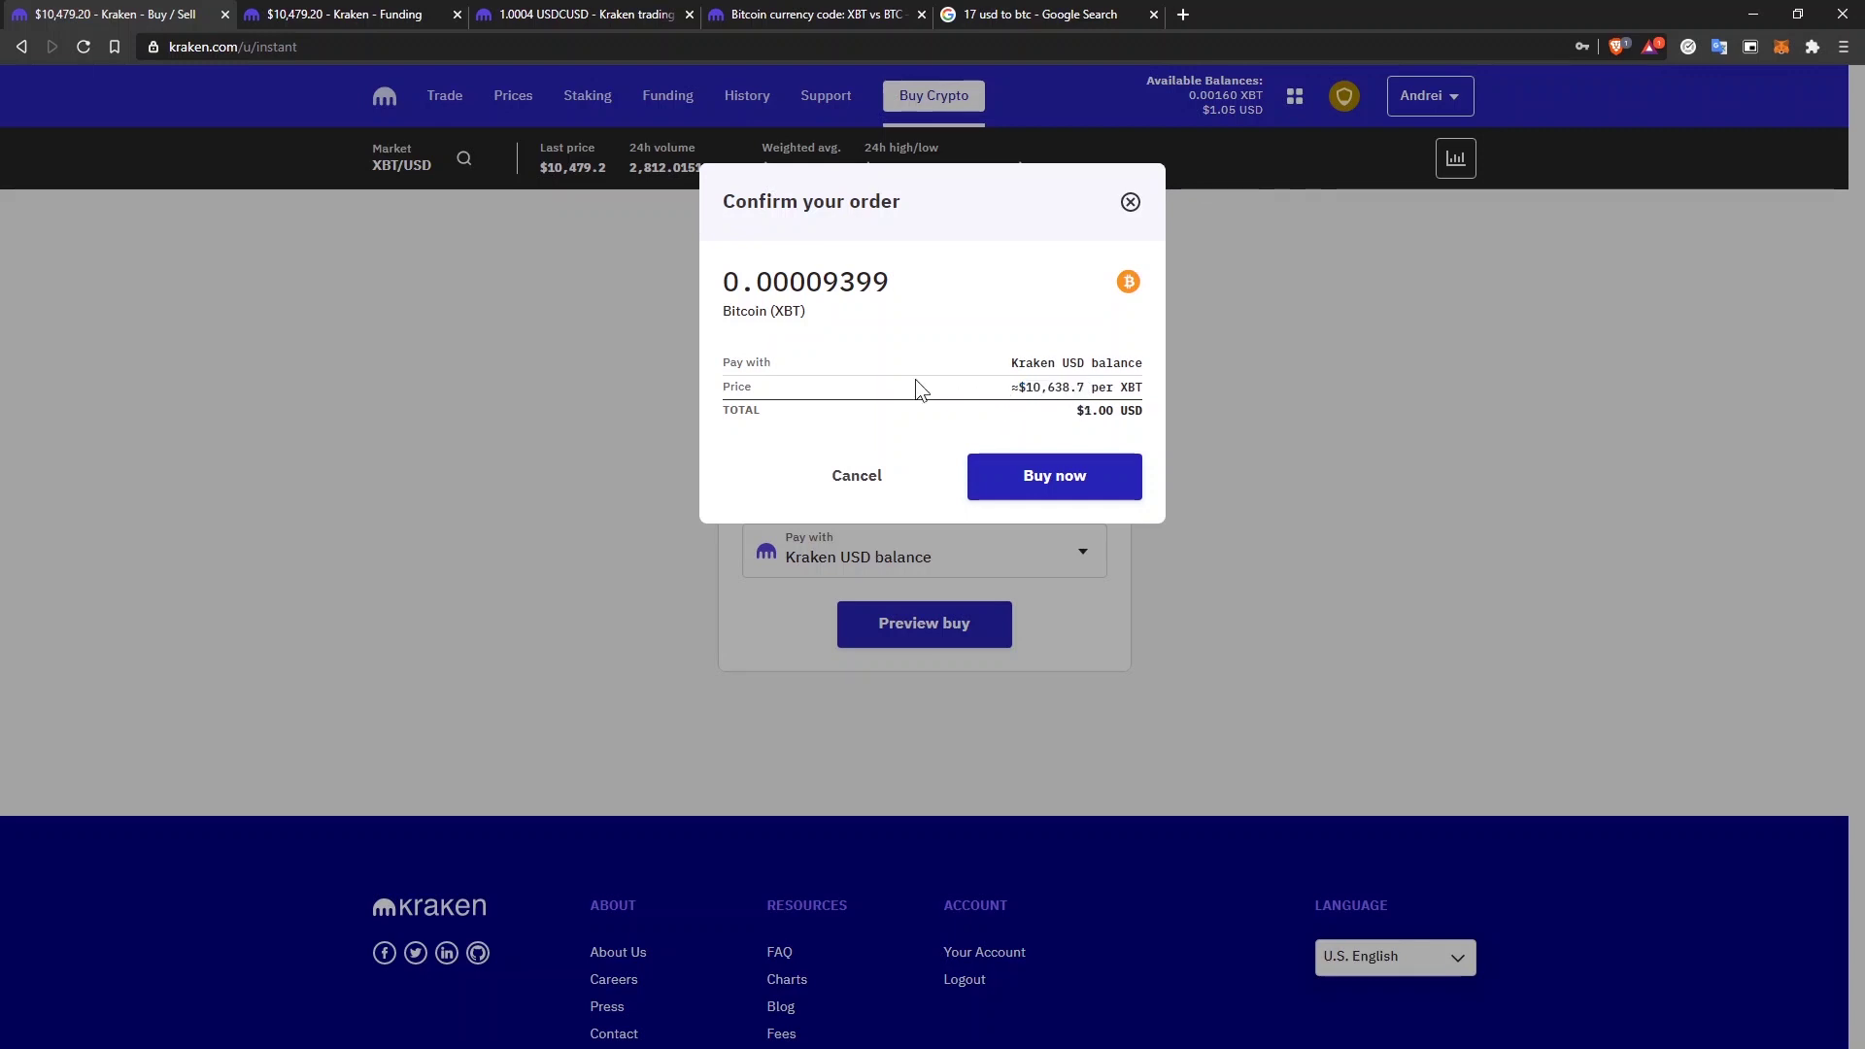
left_click(841, 491)
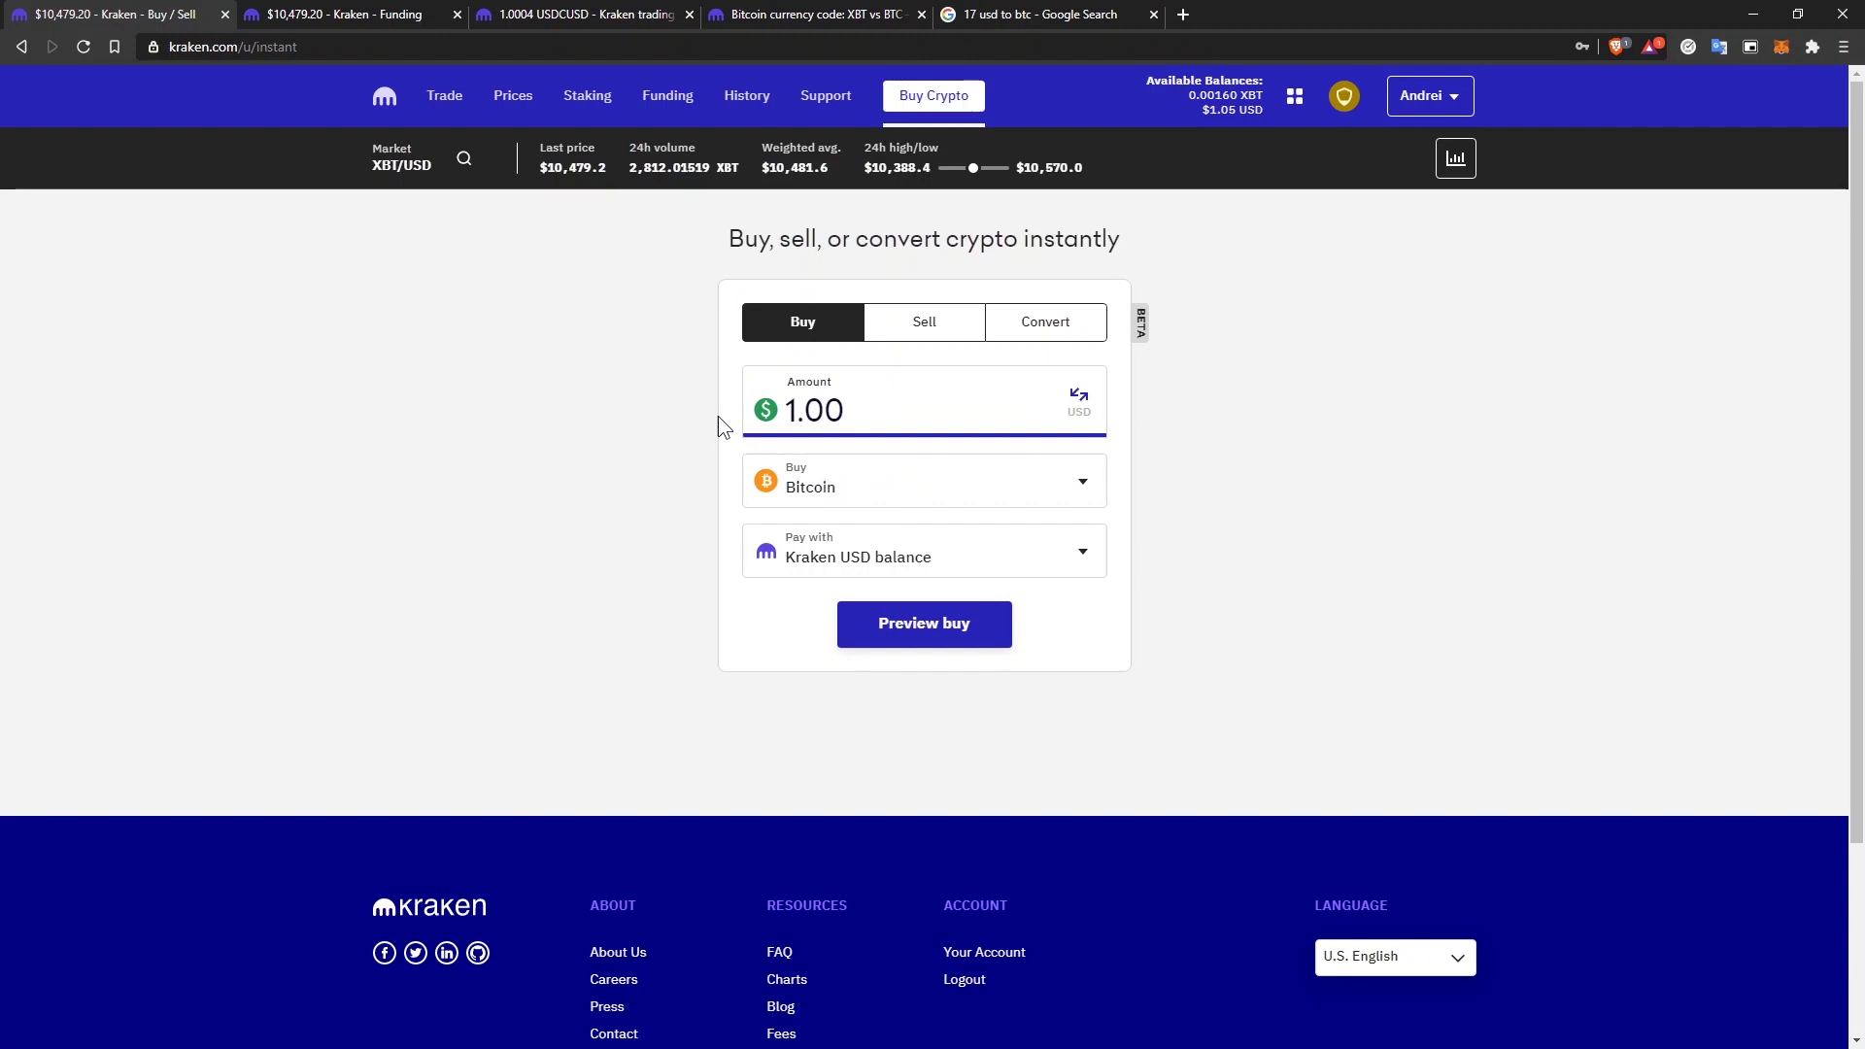
Go from Trade to the Staking page.
left_click(429, 102)
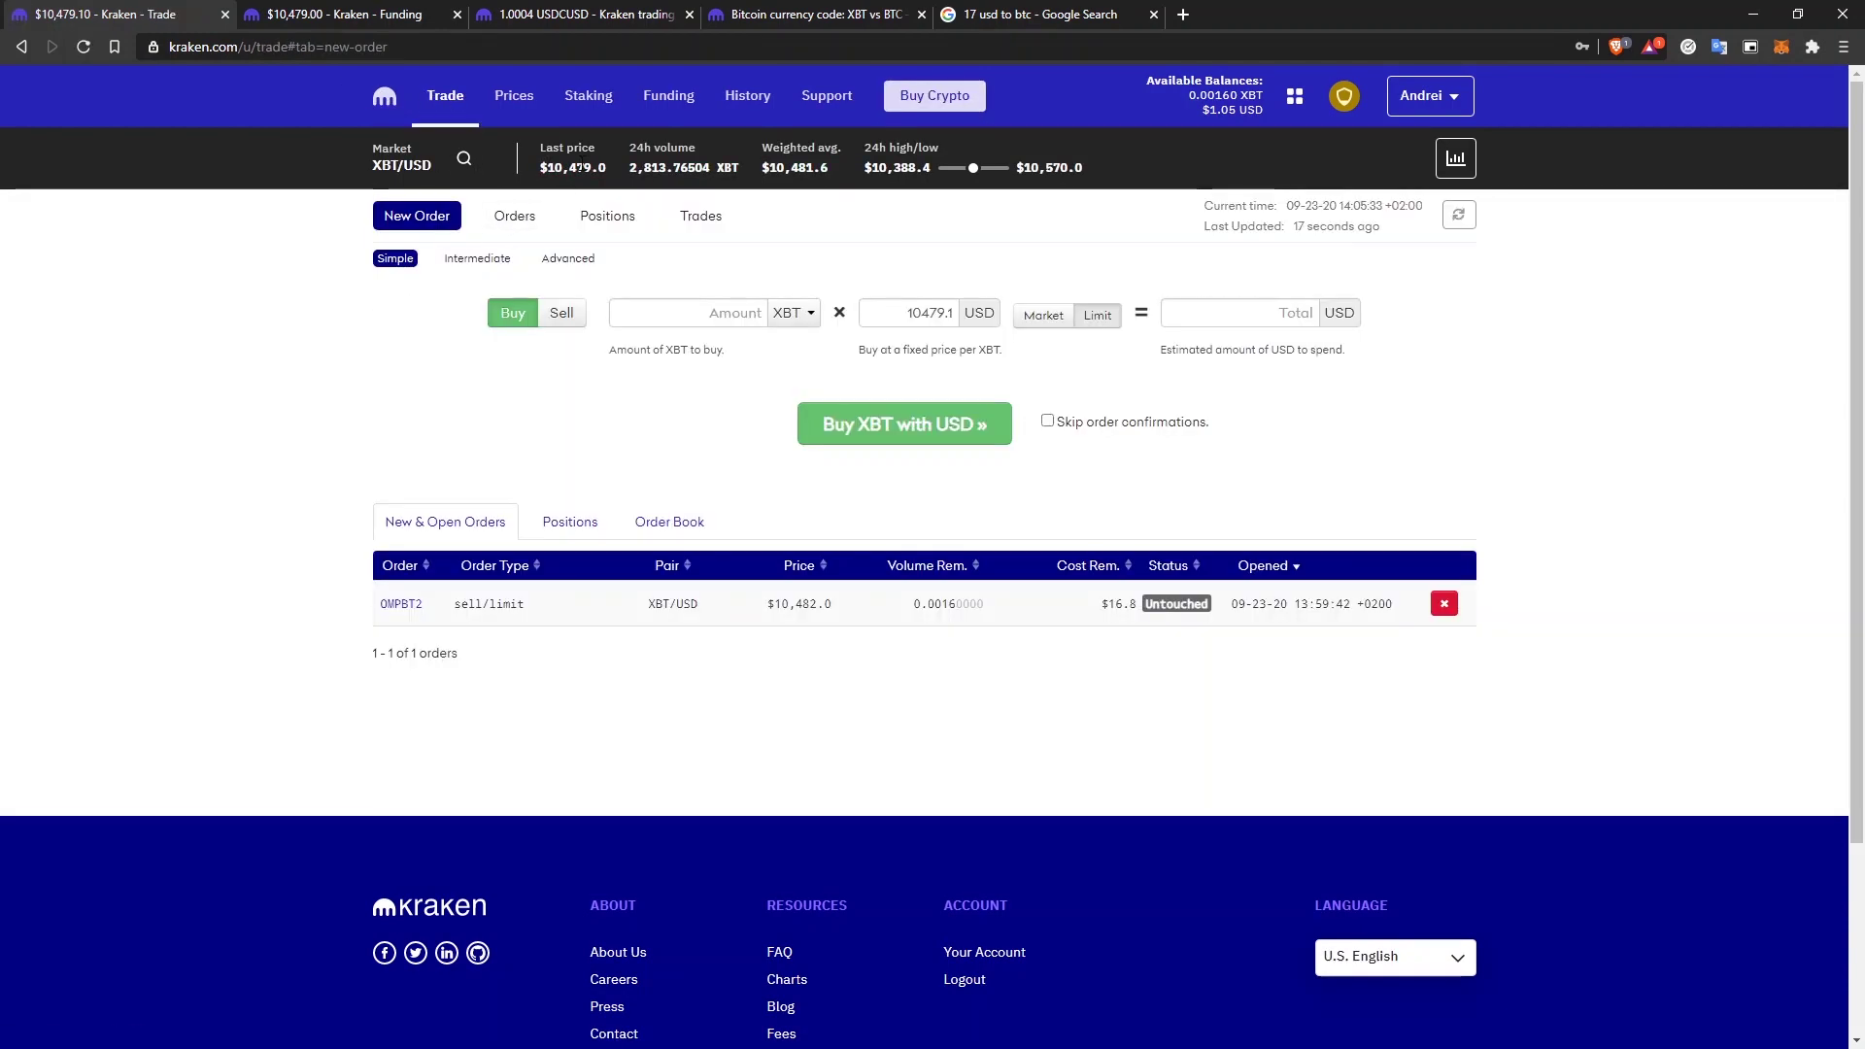
left_click(591, 109)
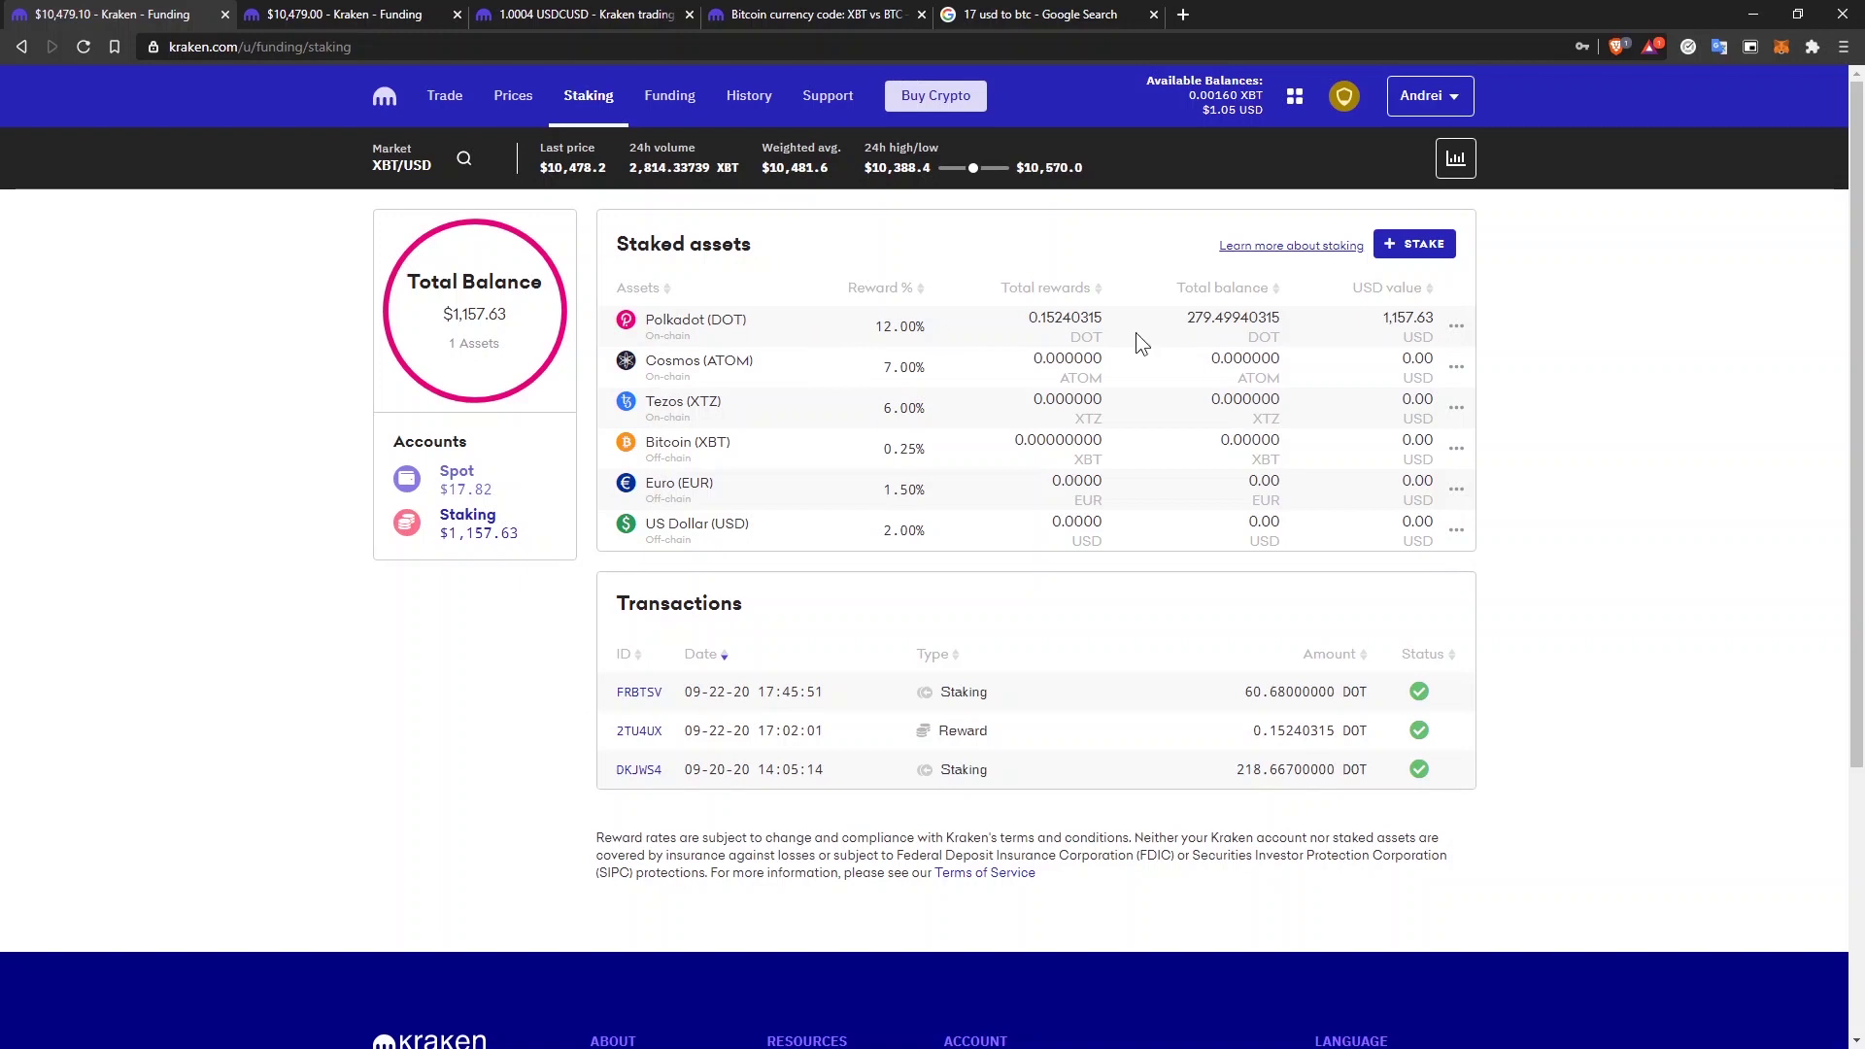
Sort staked assets by Total rewards descending, putting Polkadot first.
left_click_drag(1023, 321, 1066, 321)
left_click(1049, 288)
left_click(1049, 288)
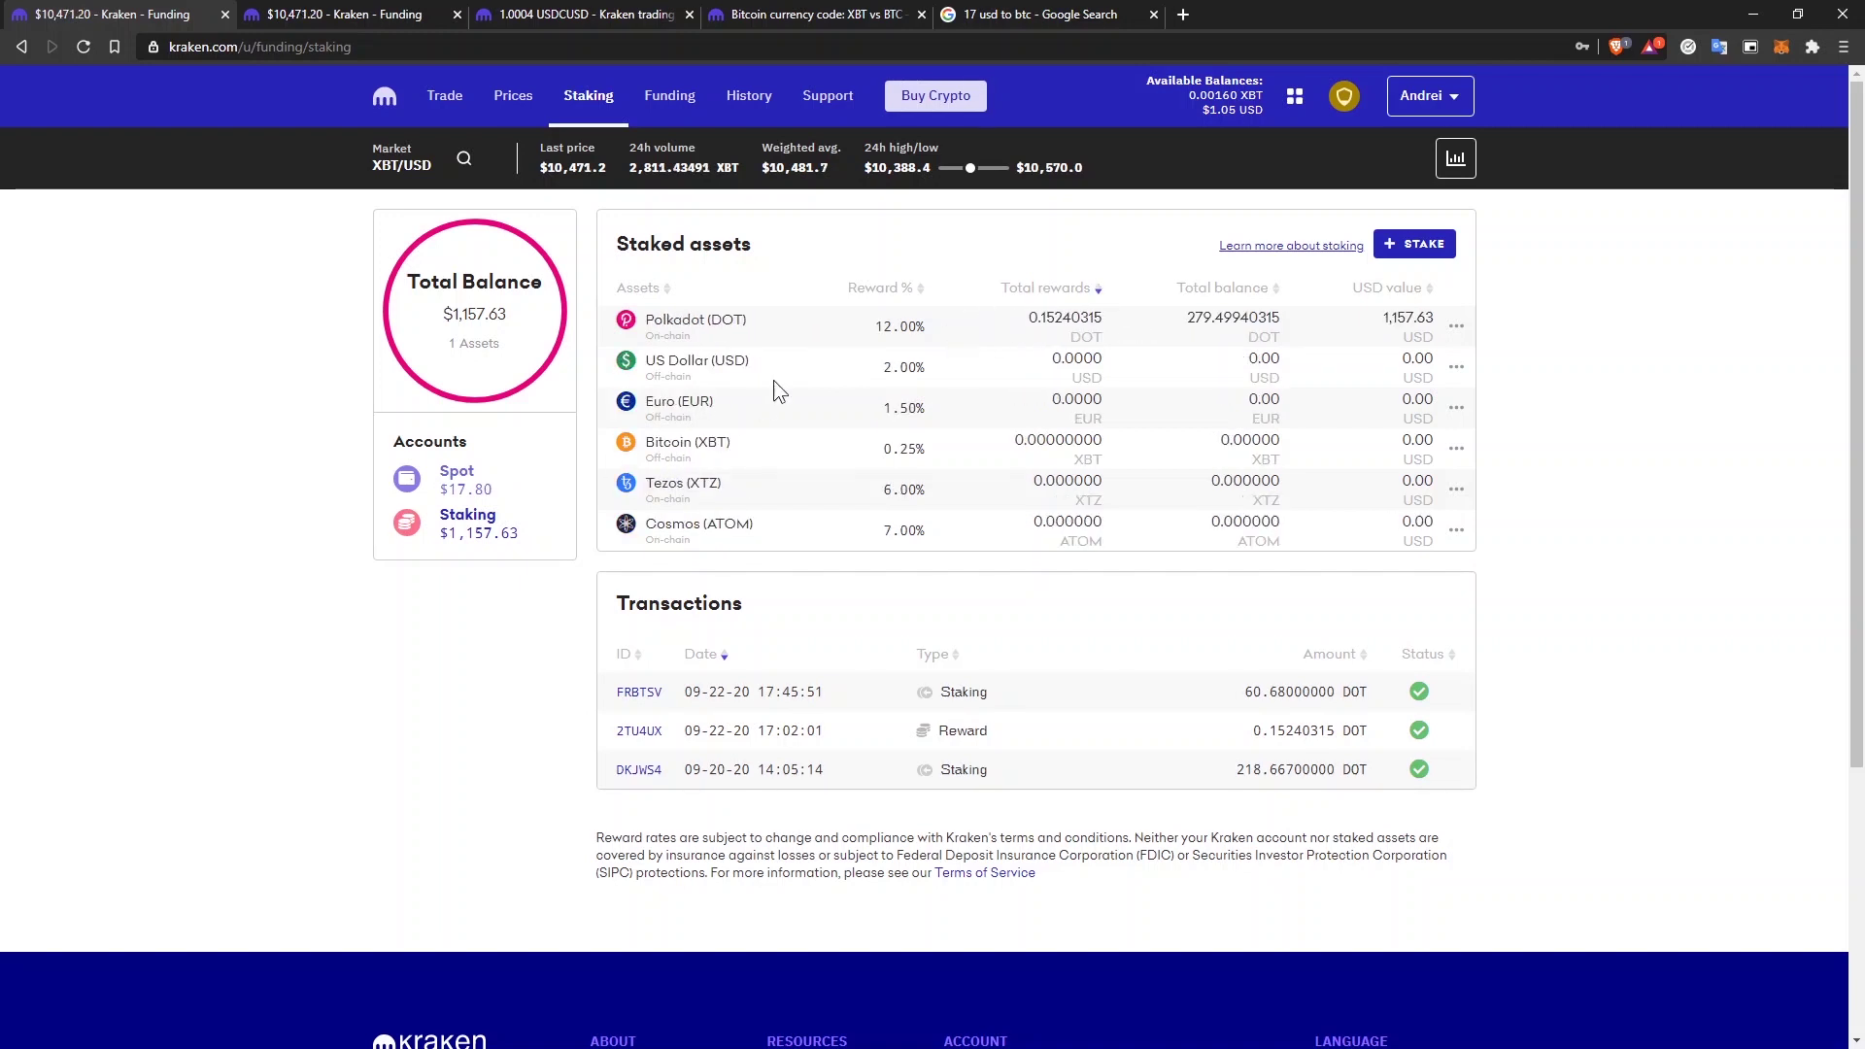